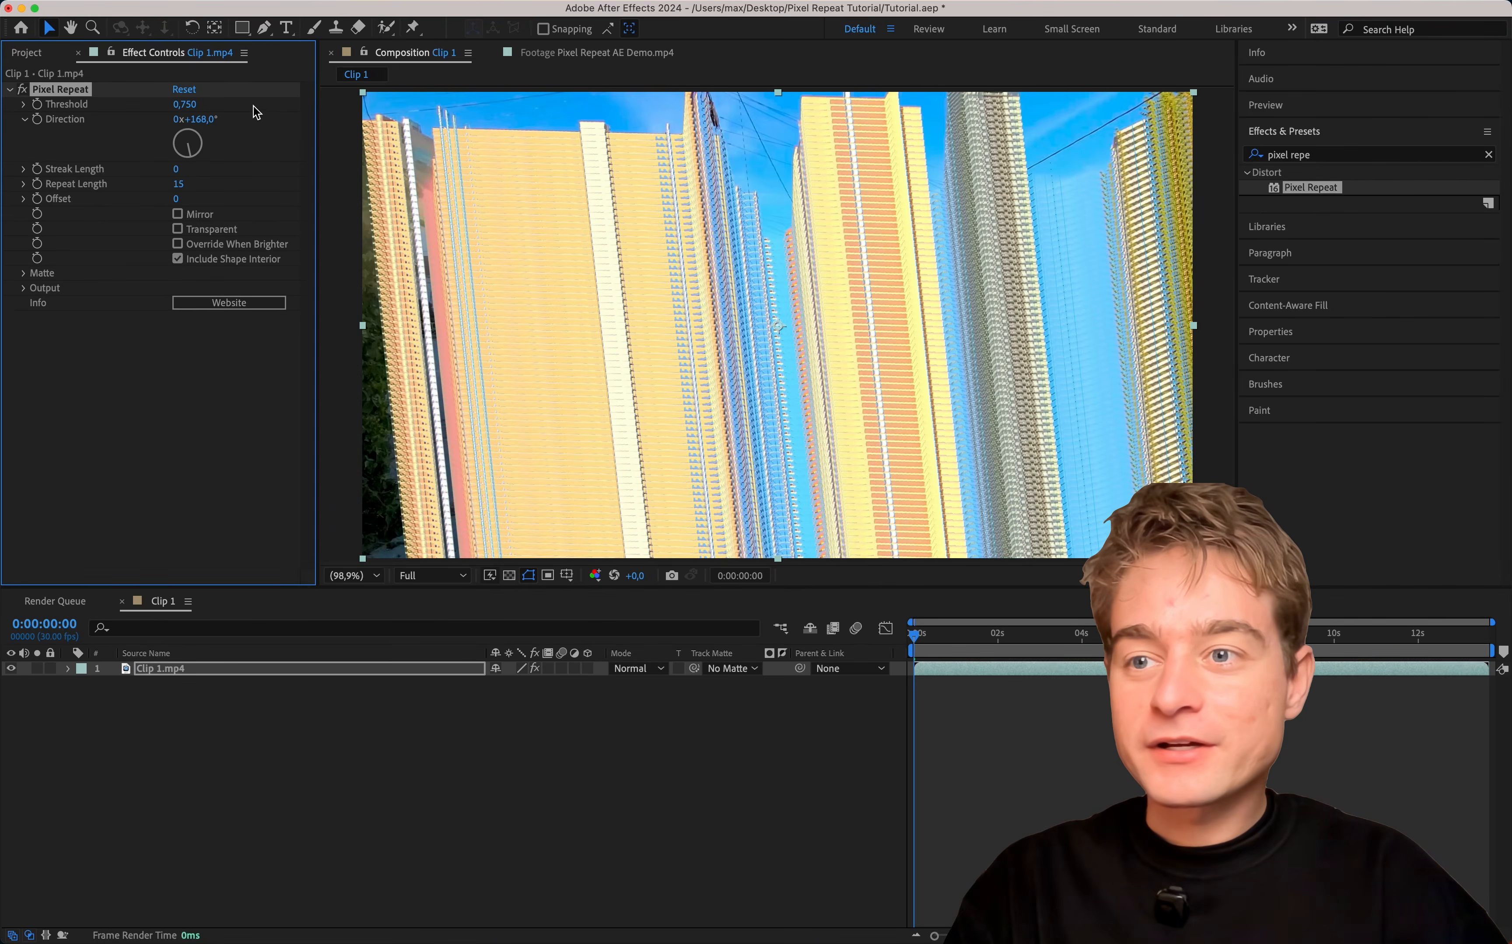
Set the Direction of Clip 1's Pixel Repeat effect to 180° and its Repeat Length to 76.
{"action": "key", "text": "super+z"}
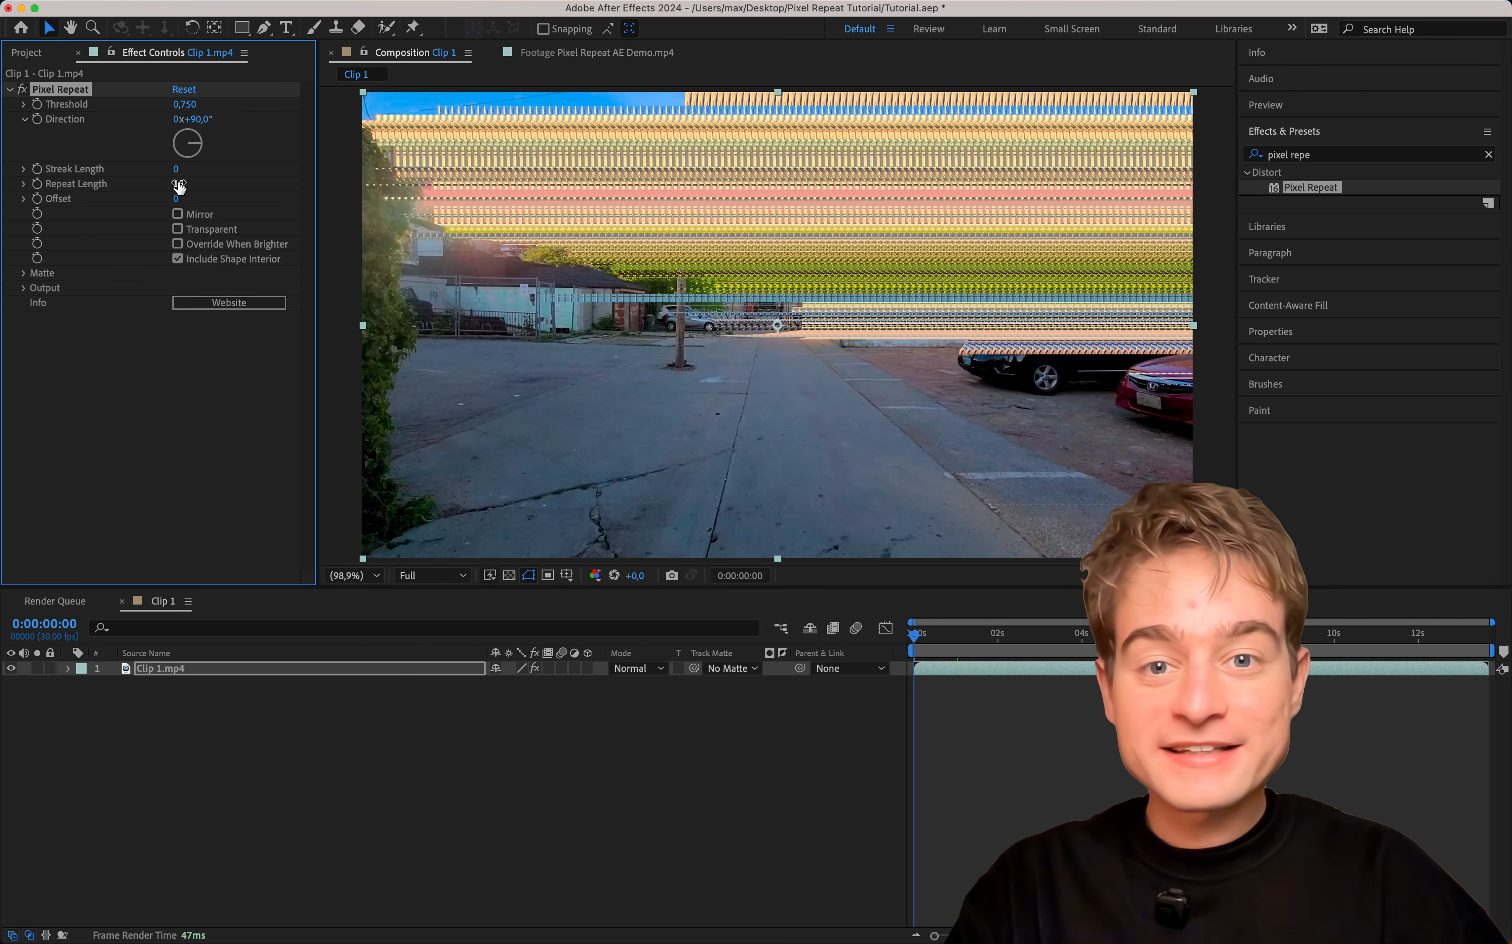
{"action": "mouse_move", "coordinate": [179, 186]}
{"action": "left_mouse_down"}
{"action": "mouse_move", "coordinate": [443, 152]}
{"action": "mouse_move", "coordinate": [374, 160]}
{"action": "left_mouse_up"}
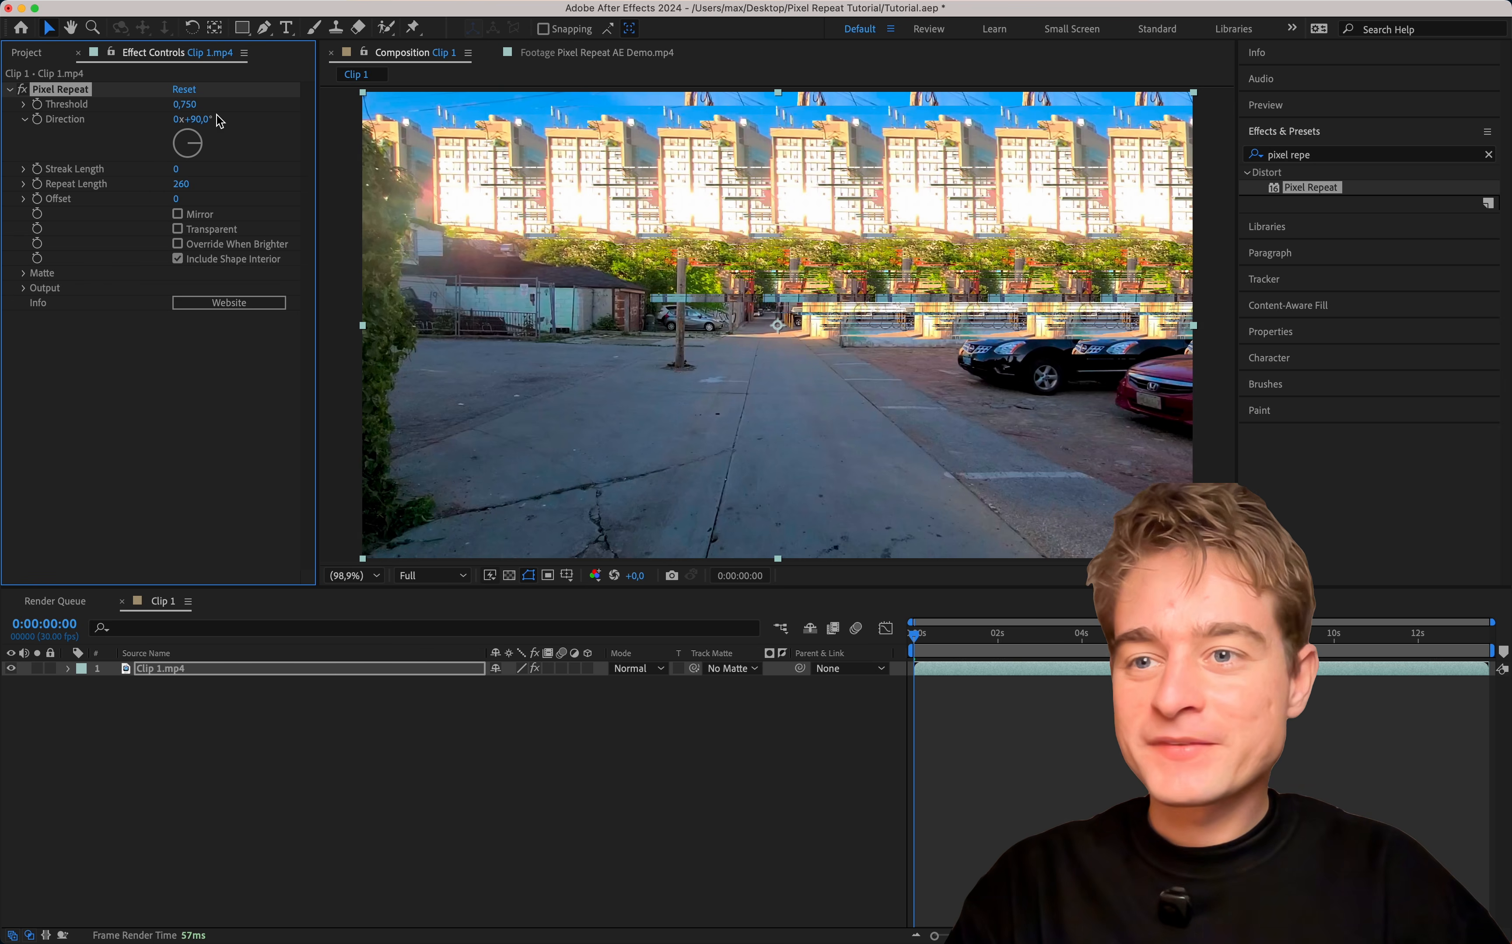
{"action": "left_click_drag", "start_coordinate": [200, 143], "coordinate": [199, 186]}
{"action": "left_click", "coordinate": [200, 120]}
{"action": "type", "text": "180"}
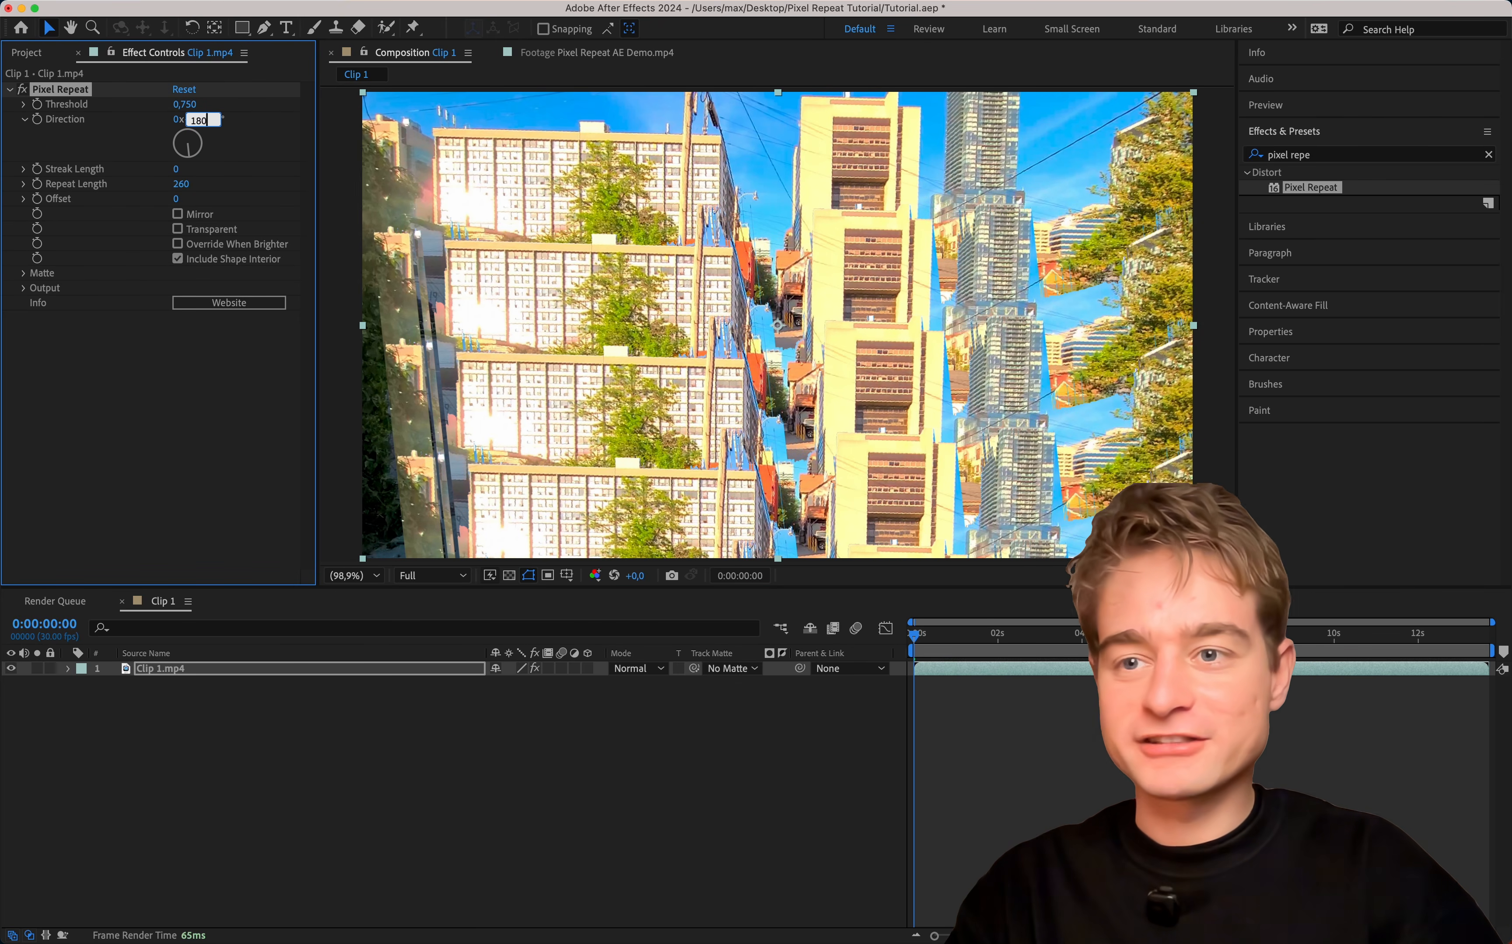
{"action": "key", "text": "Return"}
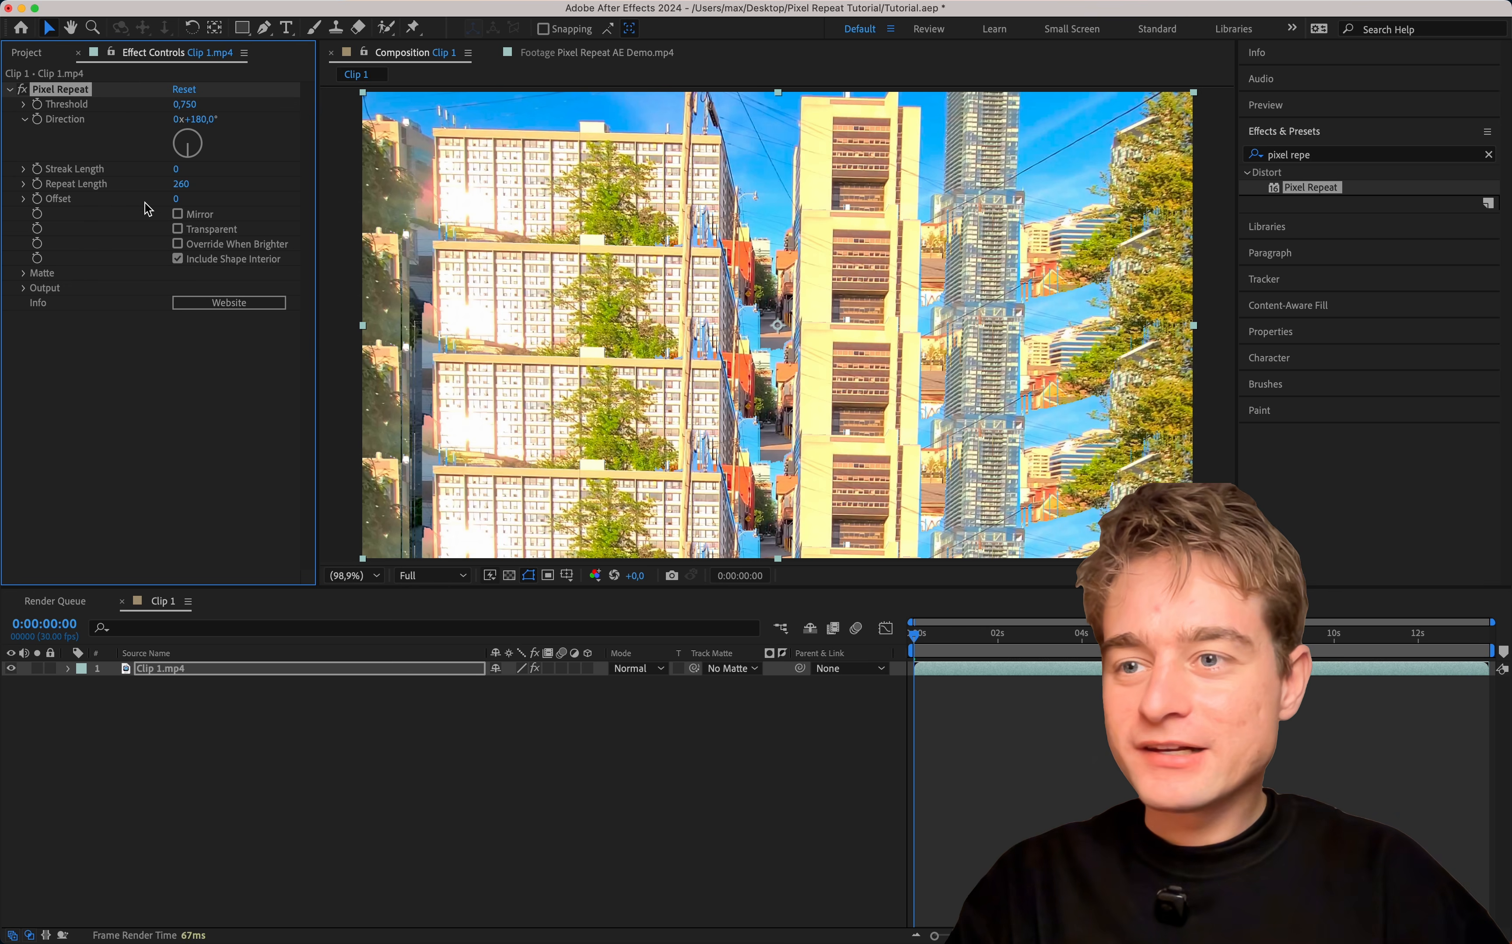
{"action": "left_click_drag", "start_coordinate": [178, 183], "coordinate": [216, 187]}
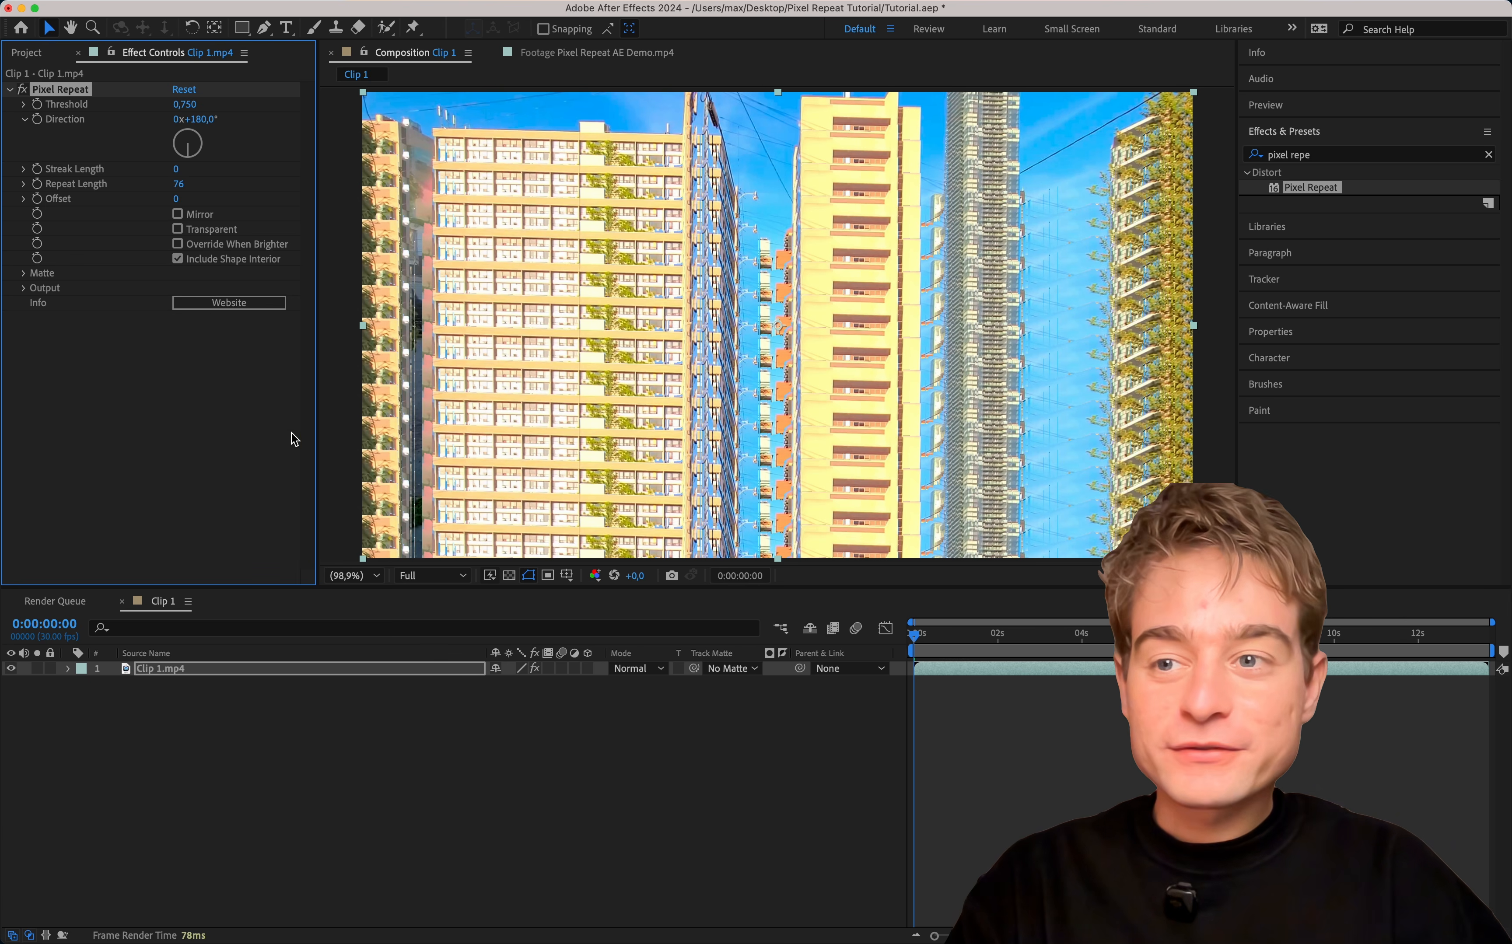
Try the Mirror option of Pixel Repeat, inspect the mirrored tiles up close in the composition, and disable it again.
{"action": "left_click", "coordinate": [200, 219]}
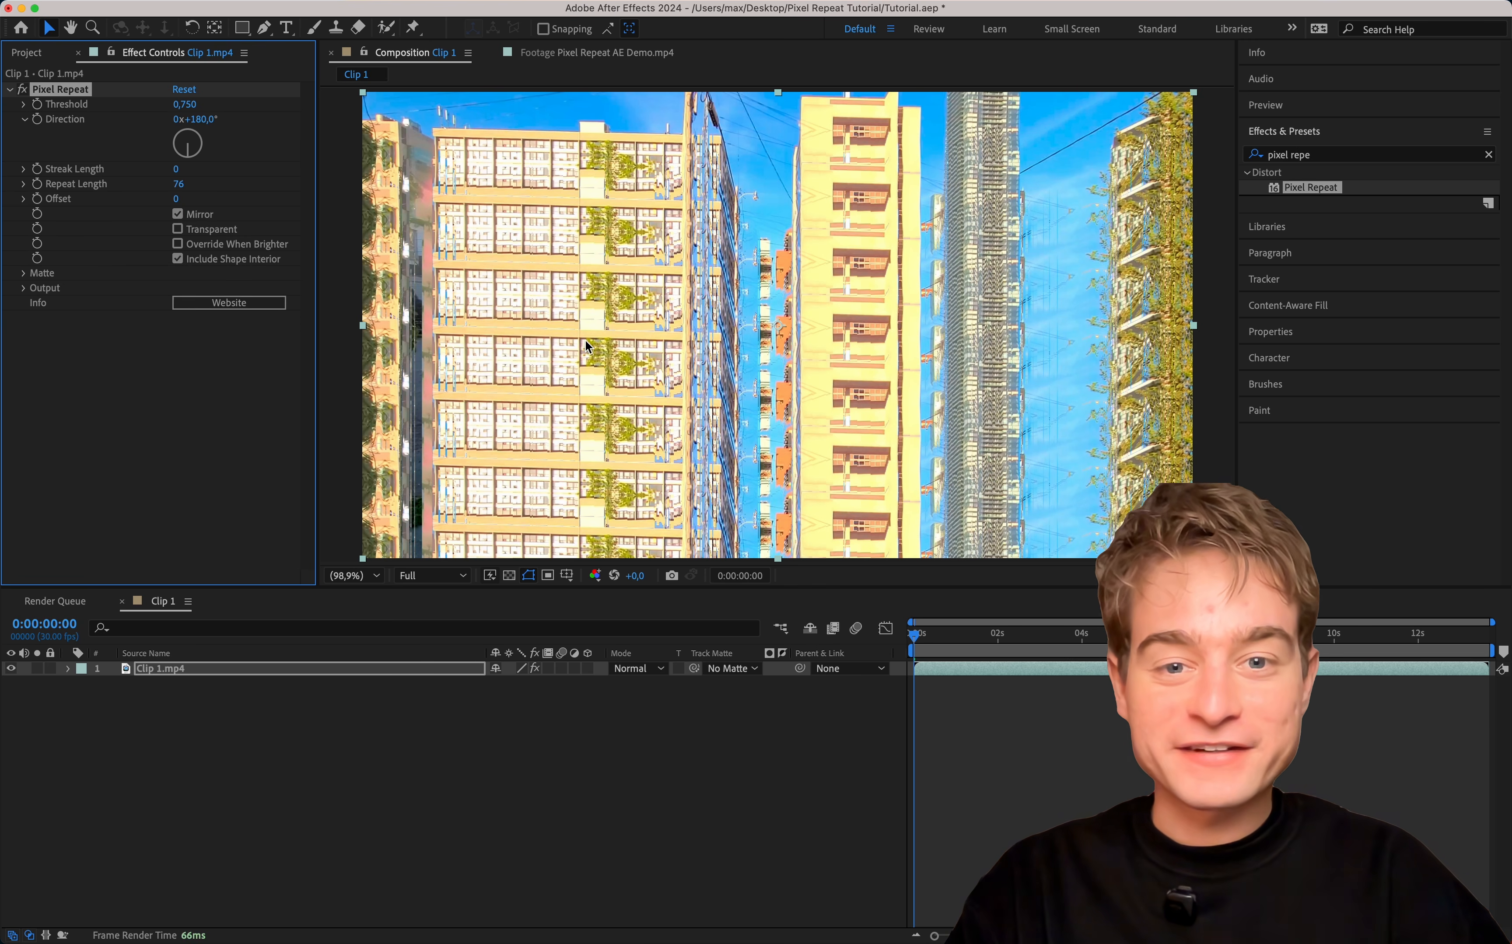
{"action": "scroll", "coordinate": [772, 279], "scroll_direction": "up", "scroll_amount": 3}
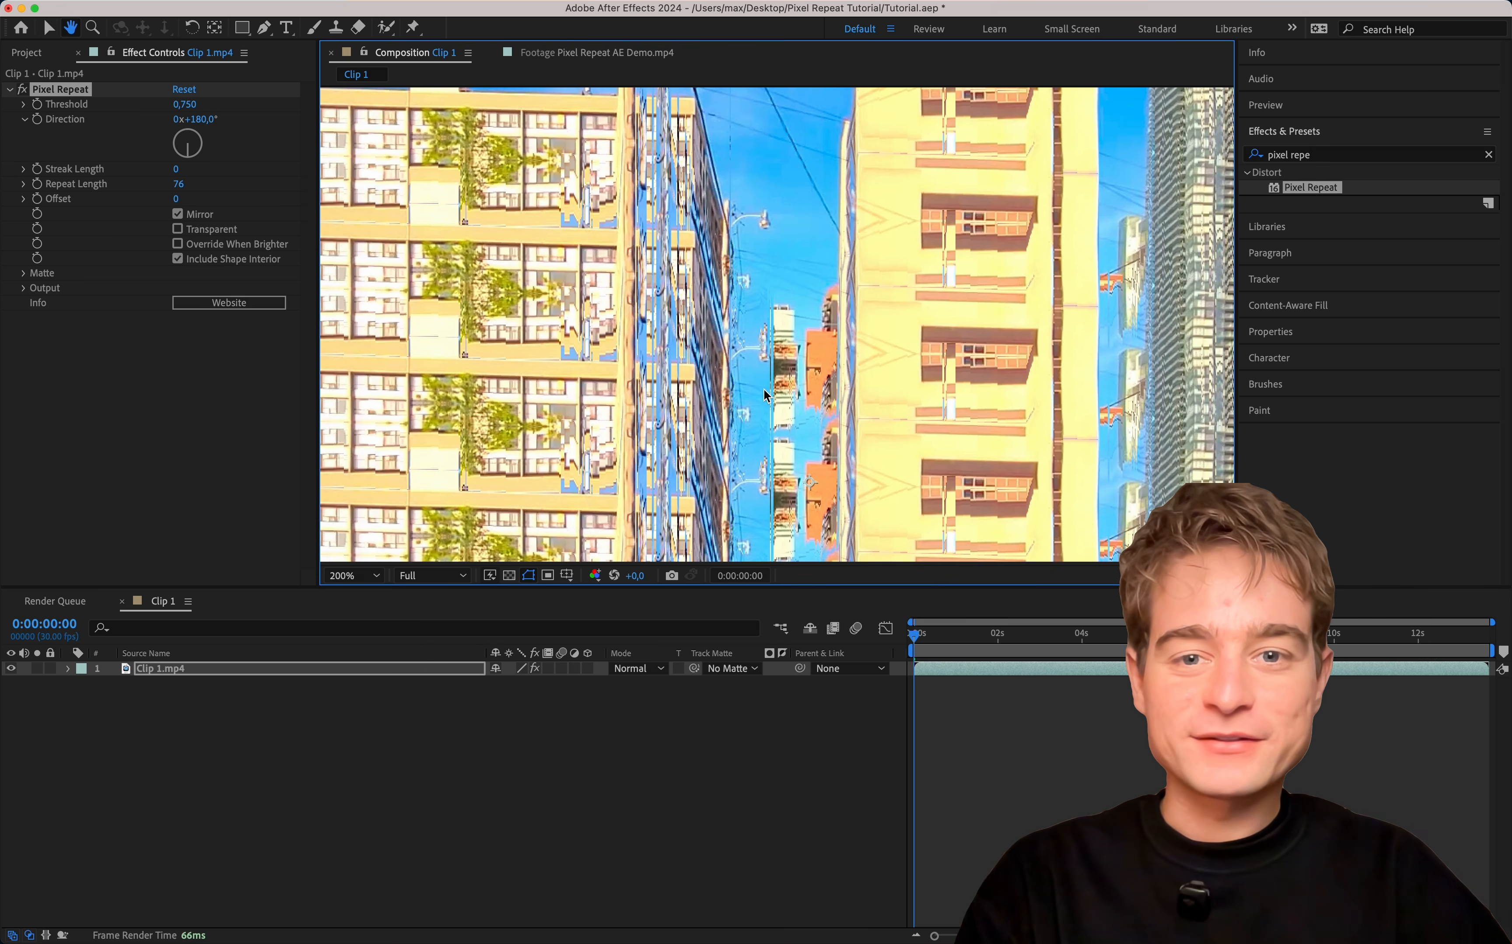
{"action": "key", "text": "space"}
{"action": "left_click_drag", "start_coordinate": [764, 362], "coordinate": [725, 555]}
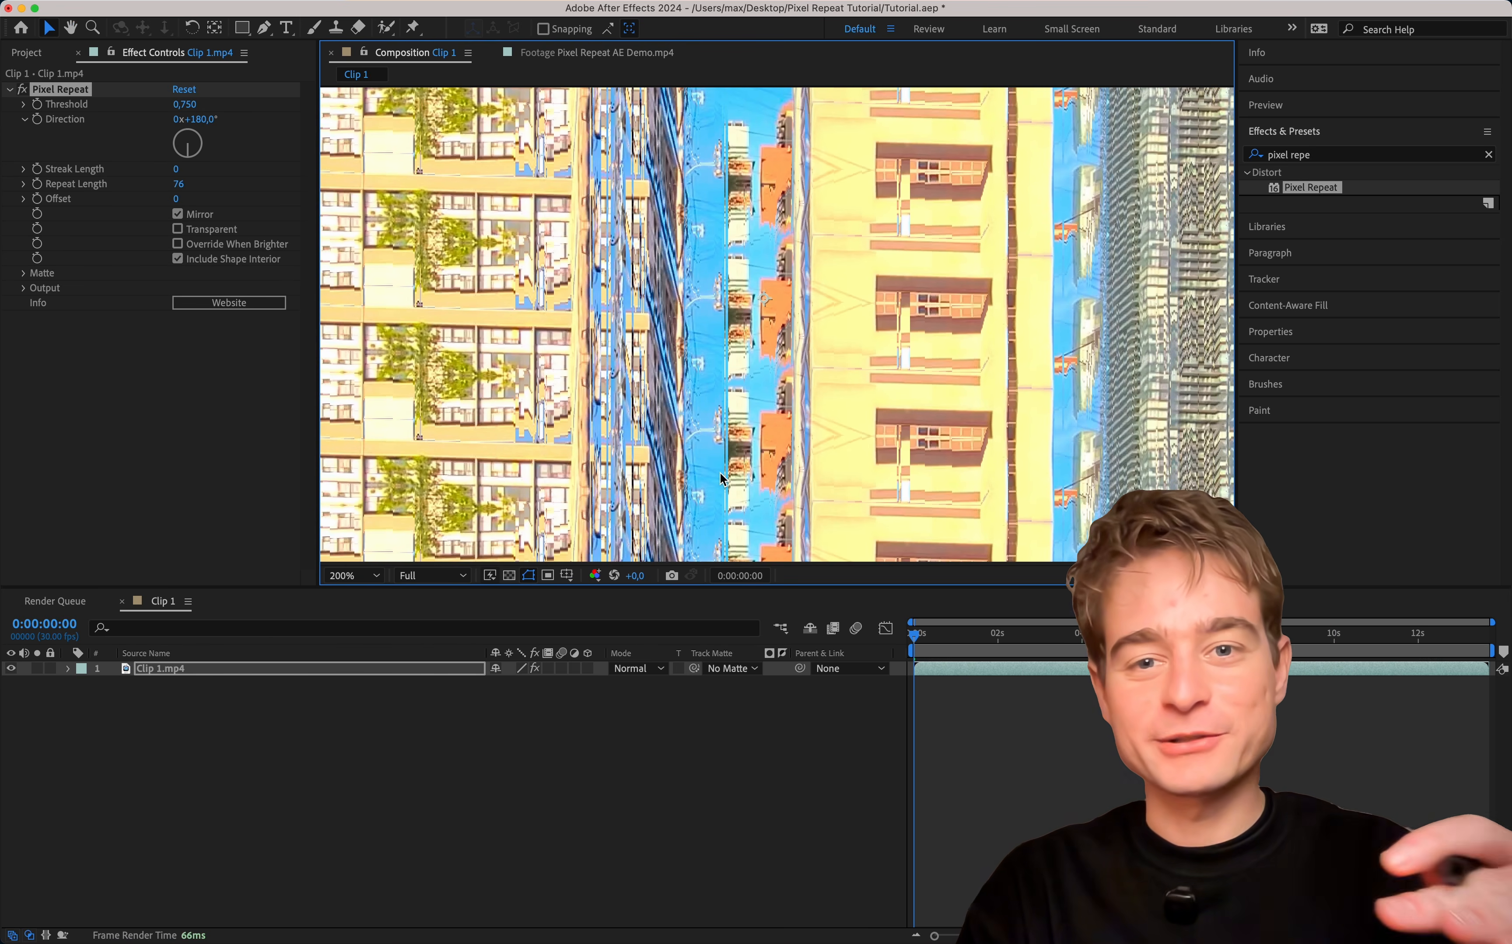
{"action": "left_click", "coordinate": [324, 572]}
{"action": "left_click", "coordinate": [368, 602]}
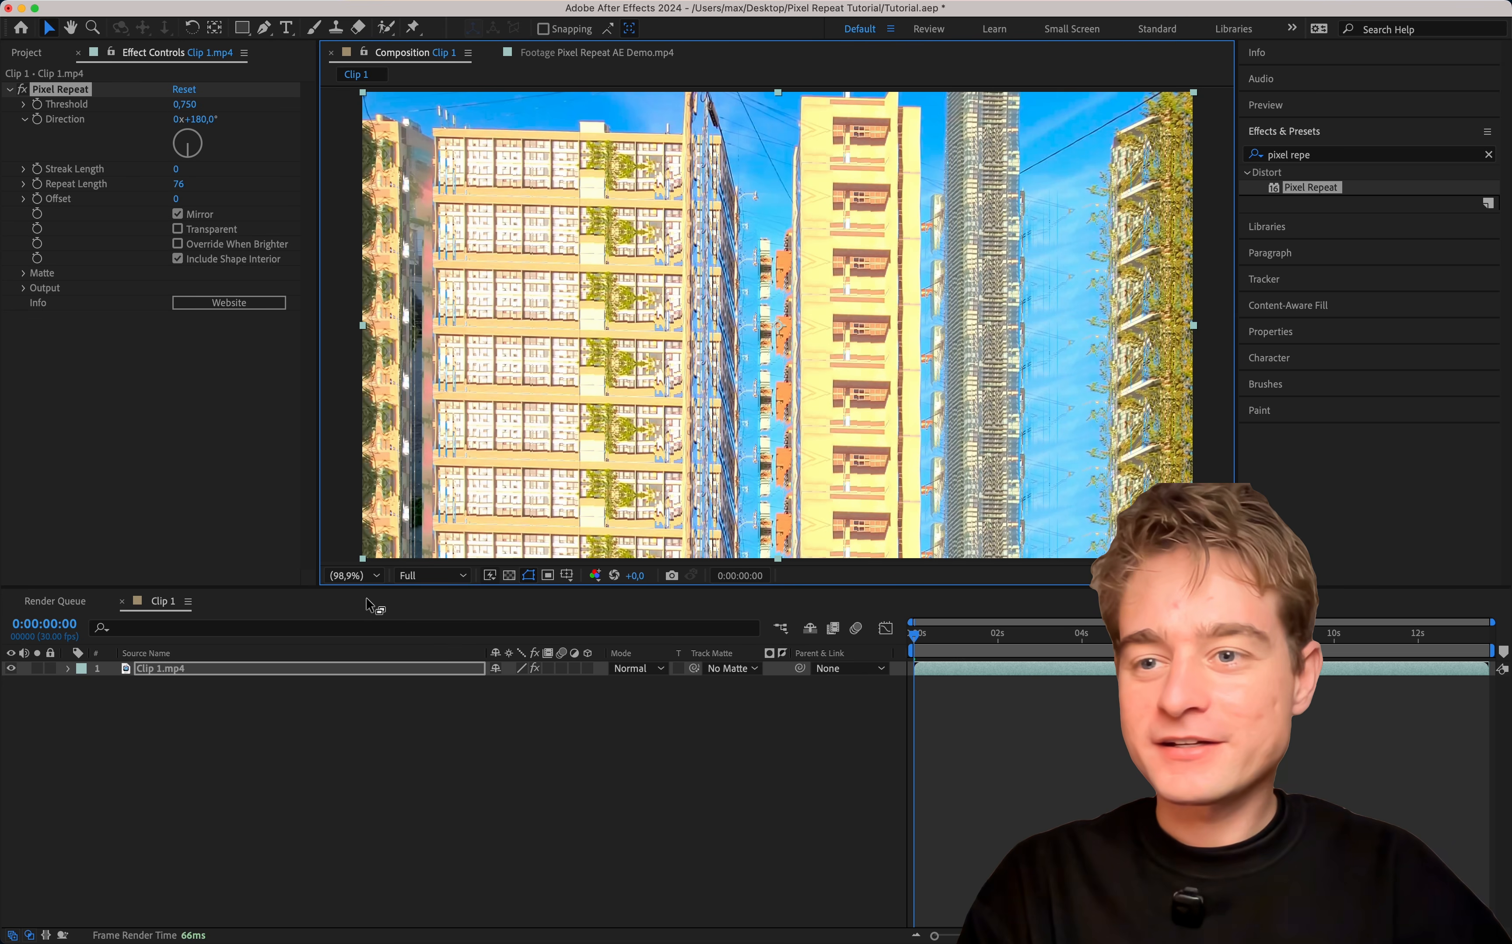
{"action": "left_click", "coordinate": [208, 219]}
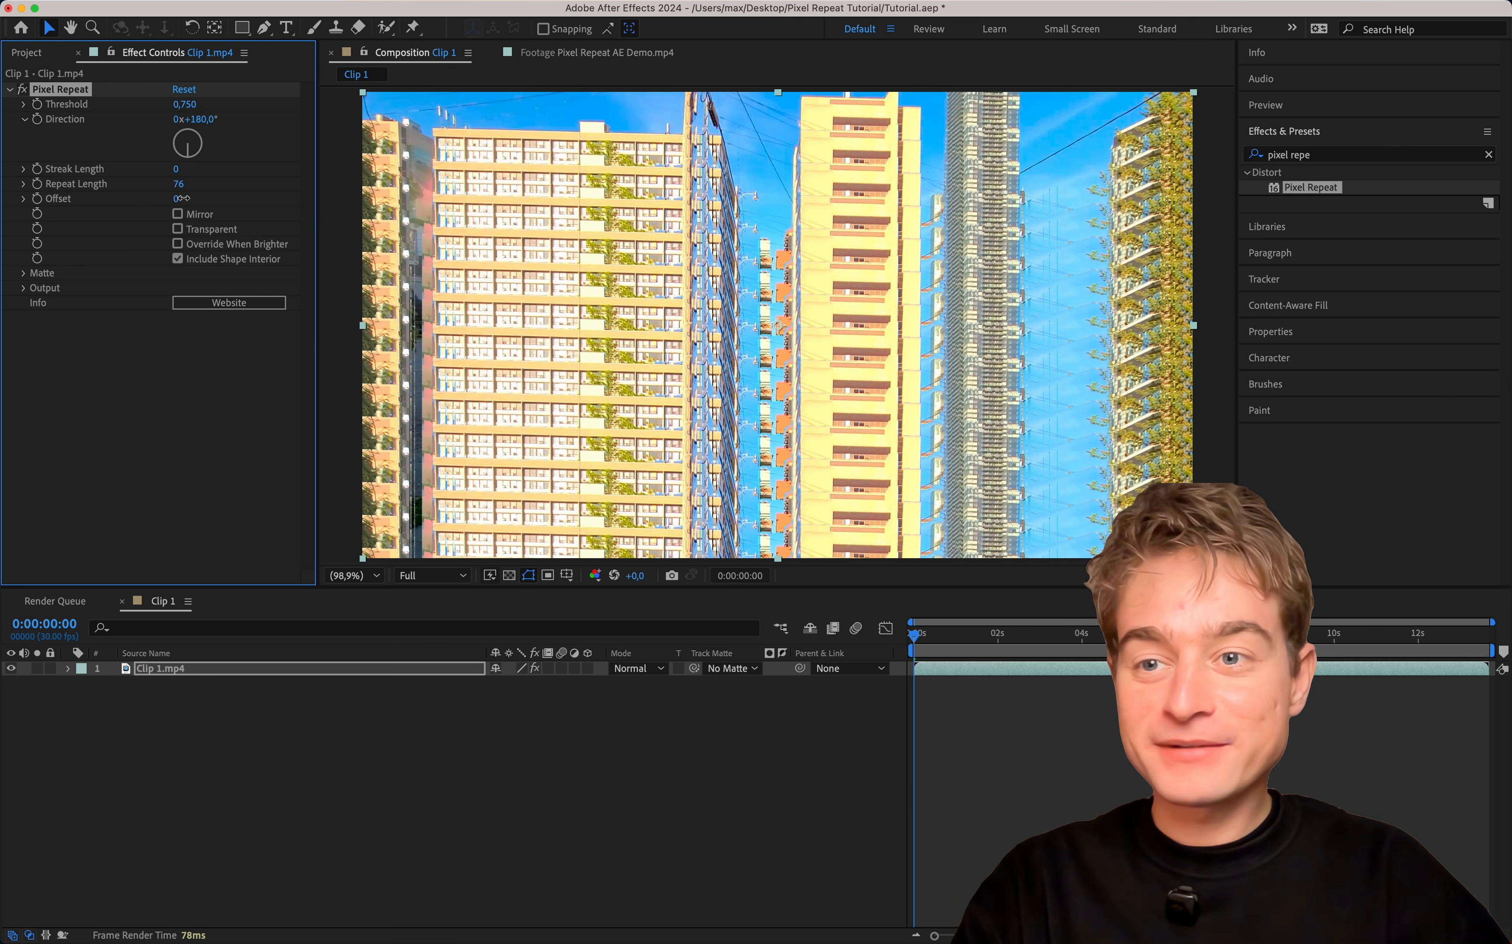
Try an Offset of 499 on the Pixel Repeat effect and reset it to 0.
{"action": "left_click_drag", "start_coordinate": [182, 197], "coordinate": [600, 177]}
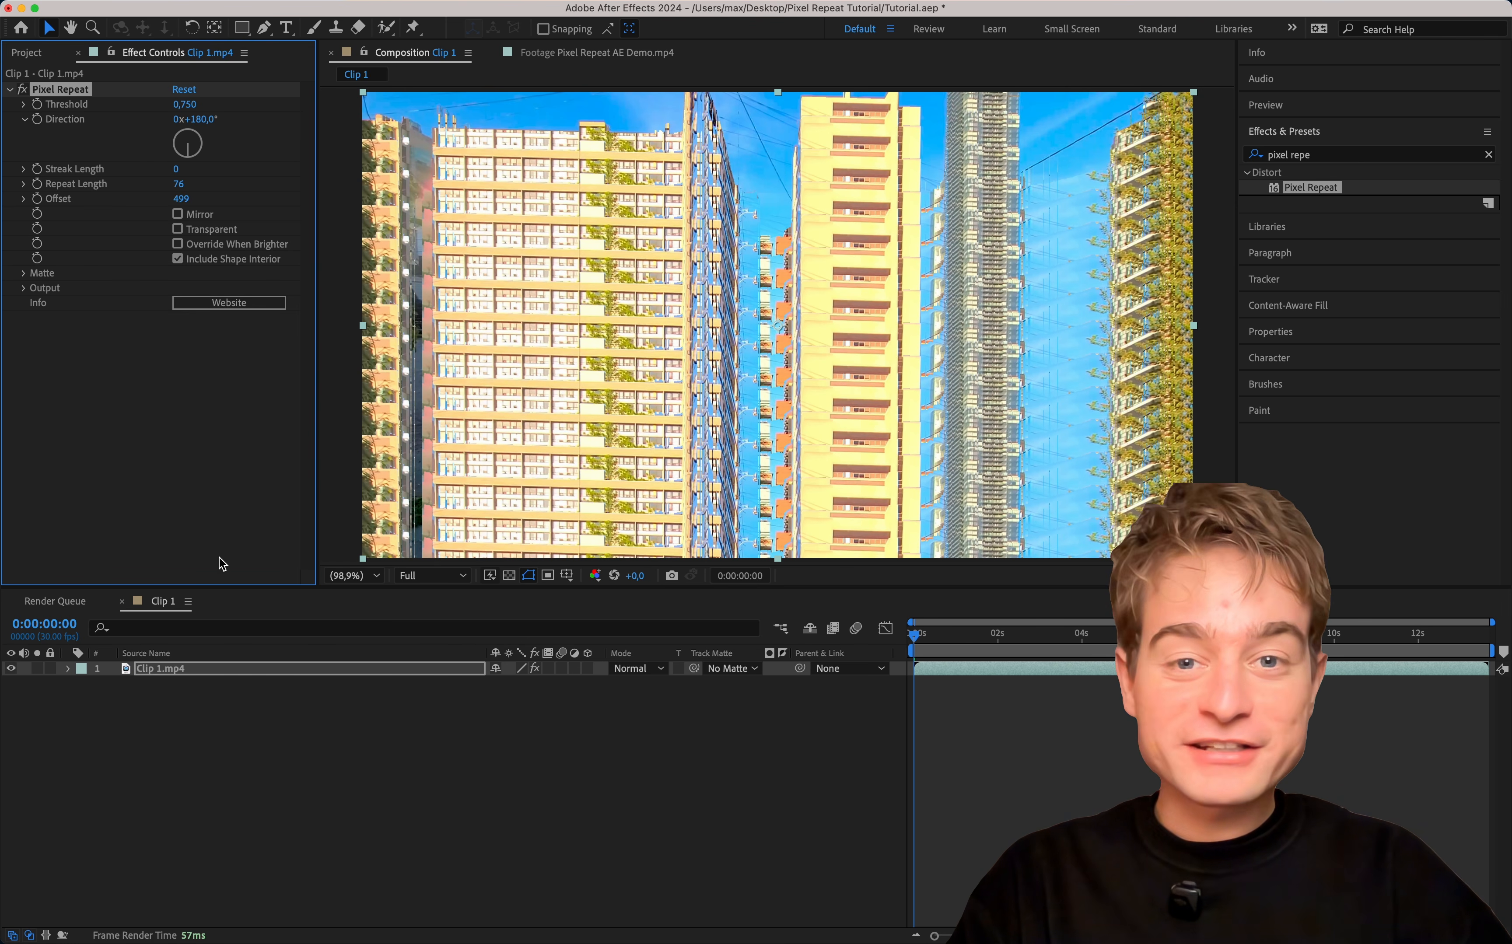
{"action": "left_click", "coordinate": [179, 198]}
{"action": "type", "text": "0"}
{"action": "key", "text": "Return"}
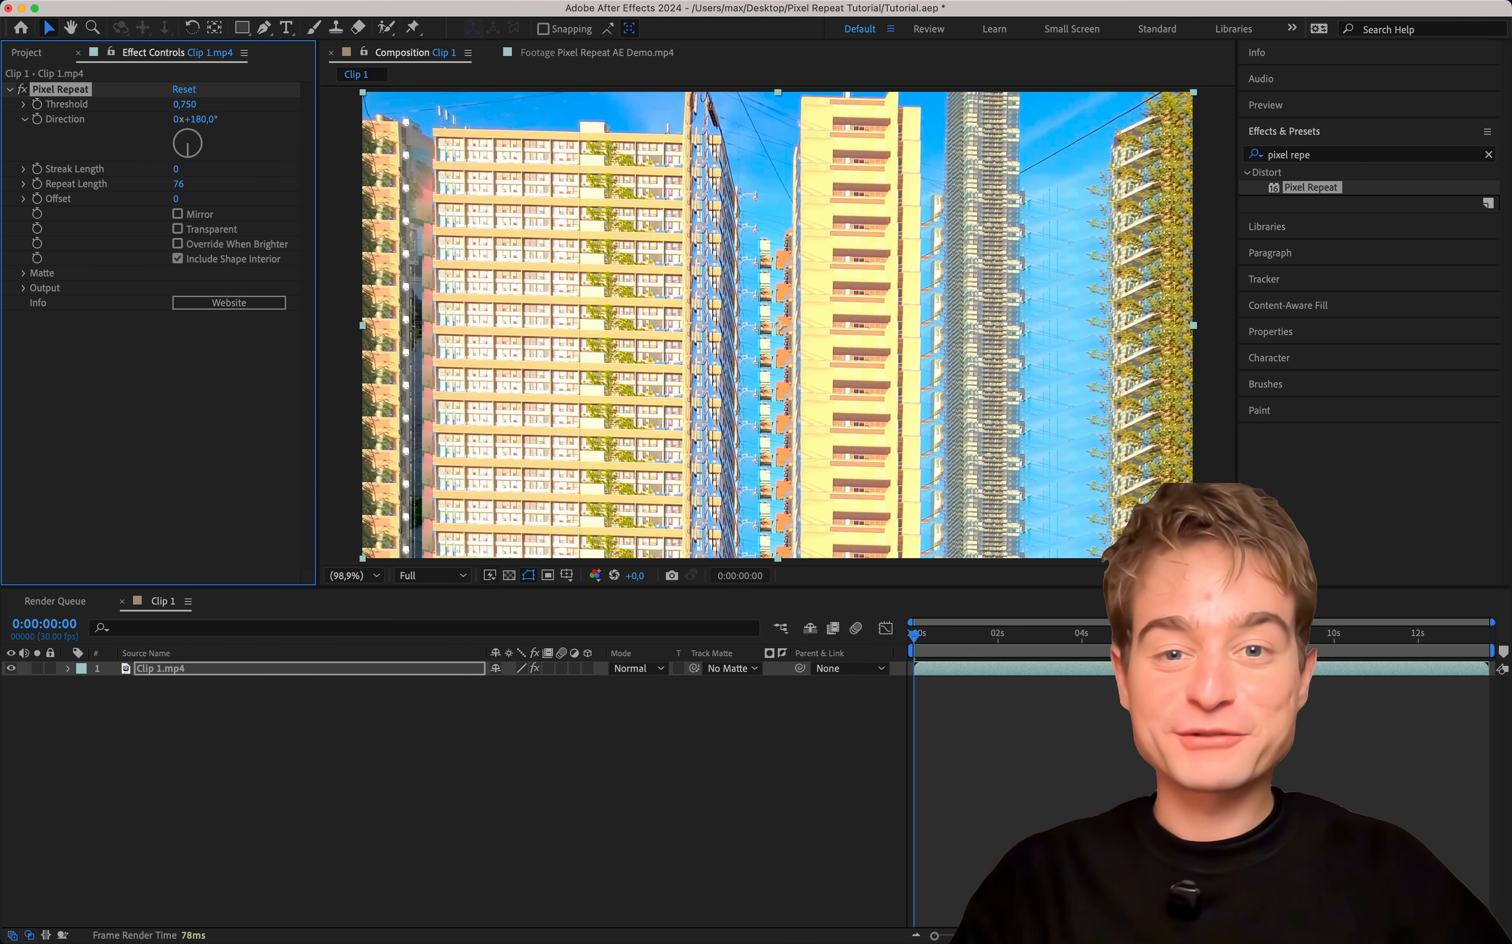
Scrub through the Clip 1 timeline to preview the repeated buildings in motion.
{"action": "left_click_drag", "start_coordinate": [929, 634], "coordinate": [1066, 693]}
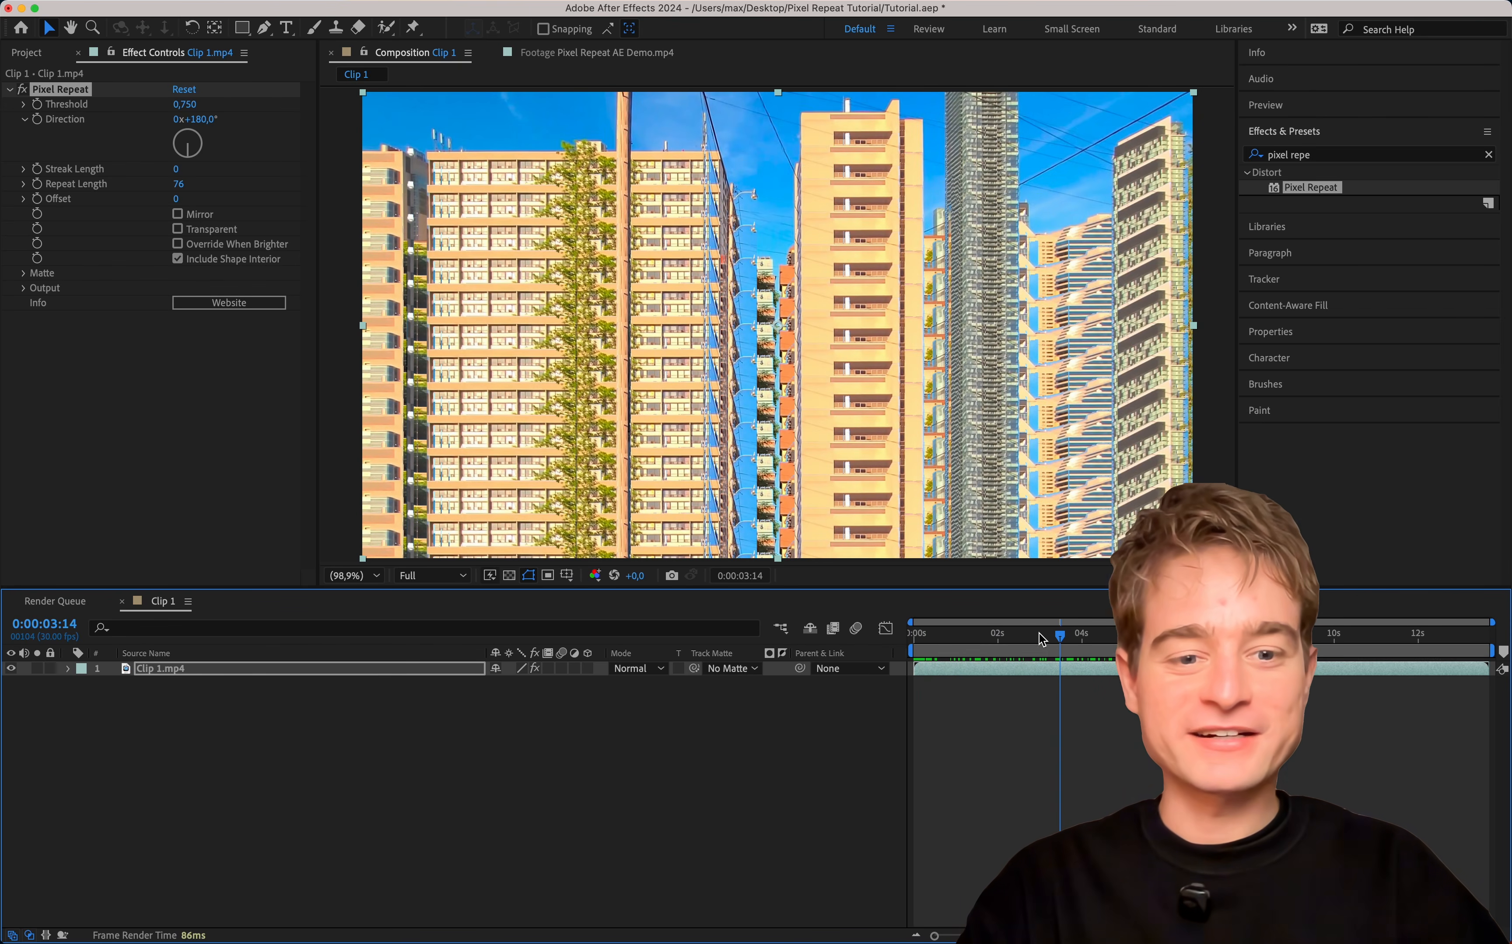
{"action": "left_click_drag", "start_coordinate": [1038, 636], "coordinate": [864, 642]}
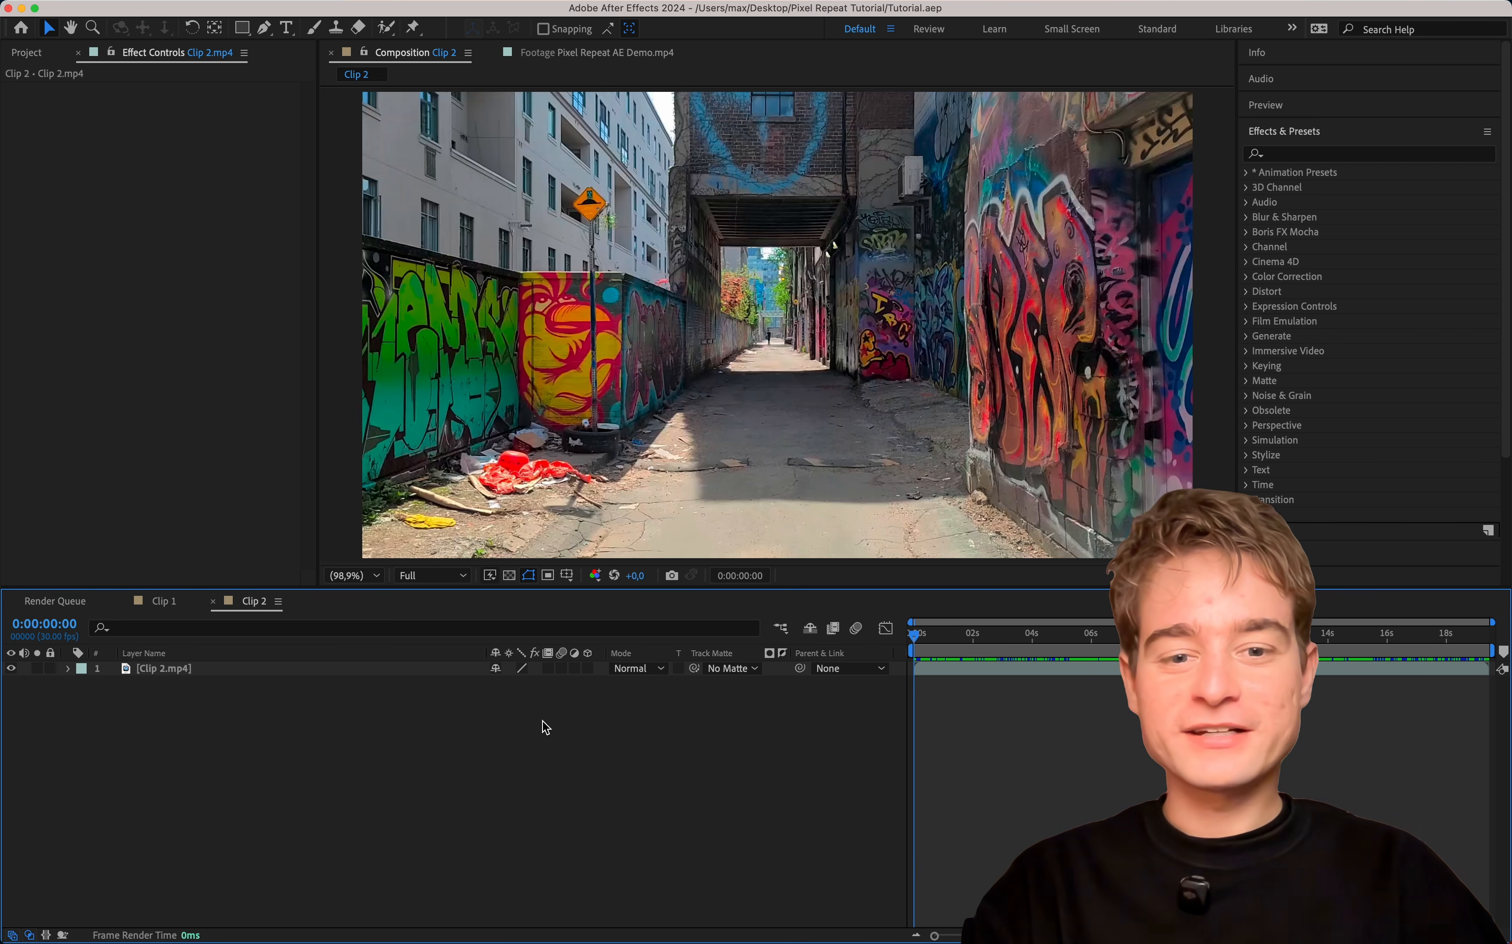
Duplicate the Clip 2.mp4 layer in the Clip 2 composition and rename the lower copy Matte.
{"action": "left_click_drag", "start_coordinate": [1000, 634], "coordinate": [638, 631]}
{"action": "left_click", "coordinate": [168, 670]}
{"action": "key", "text": "super+d"}
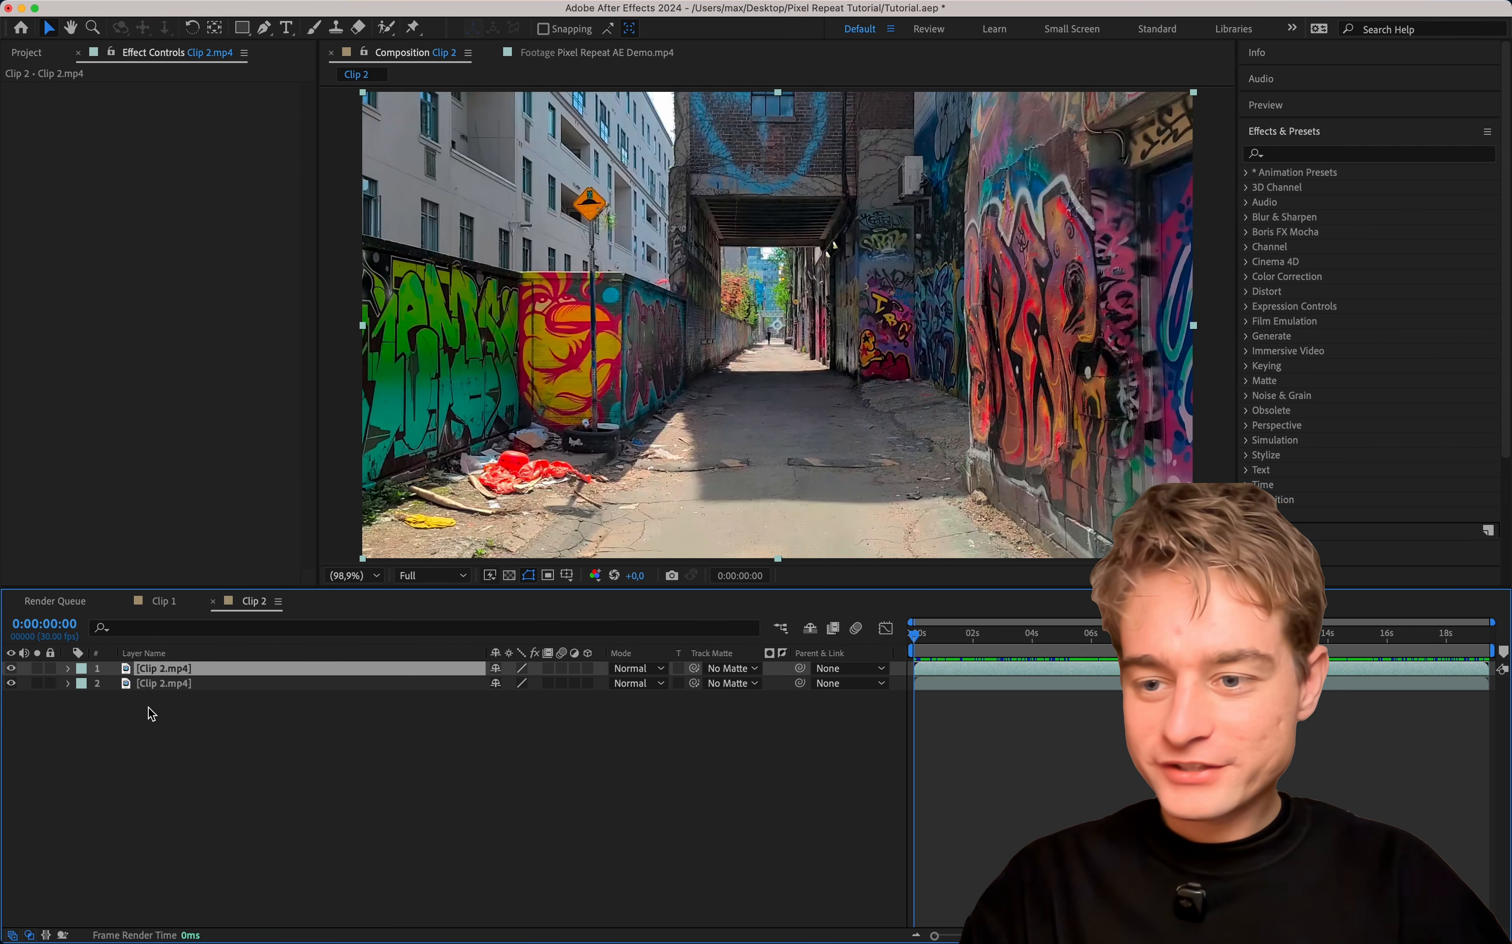
{"action": "left_click", "coordinate": [167, 687]}
{"action": "key", "text": "Return"}
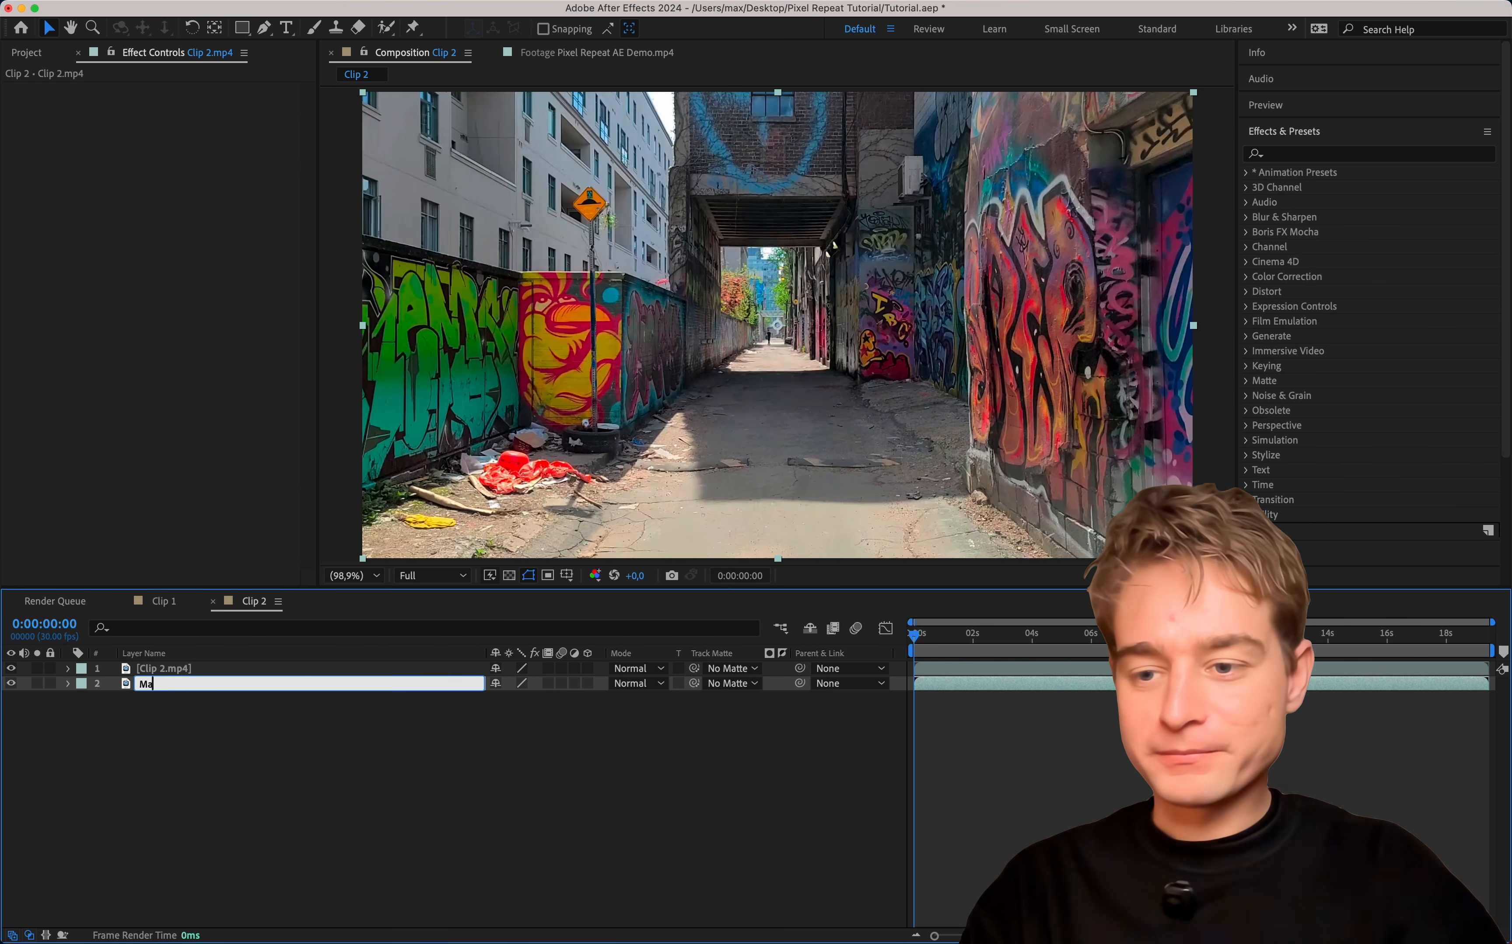
{"action": "key", "text": "Return"}
Find the Pixel Repeat effect and apply it to the upper Clip 2.mp4 layer.
{"action": "left_click", "coordinate": [1314, 156]}
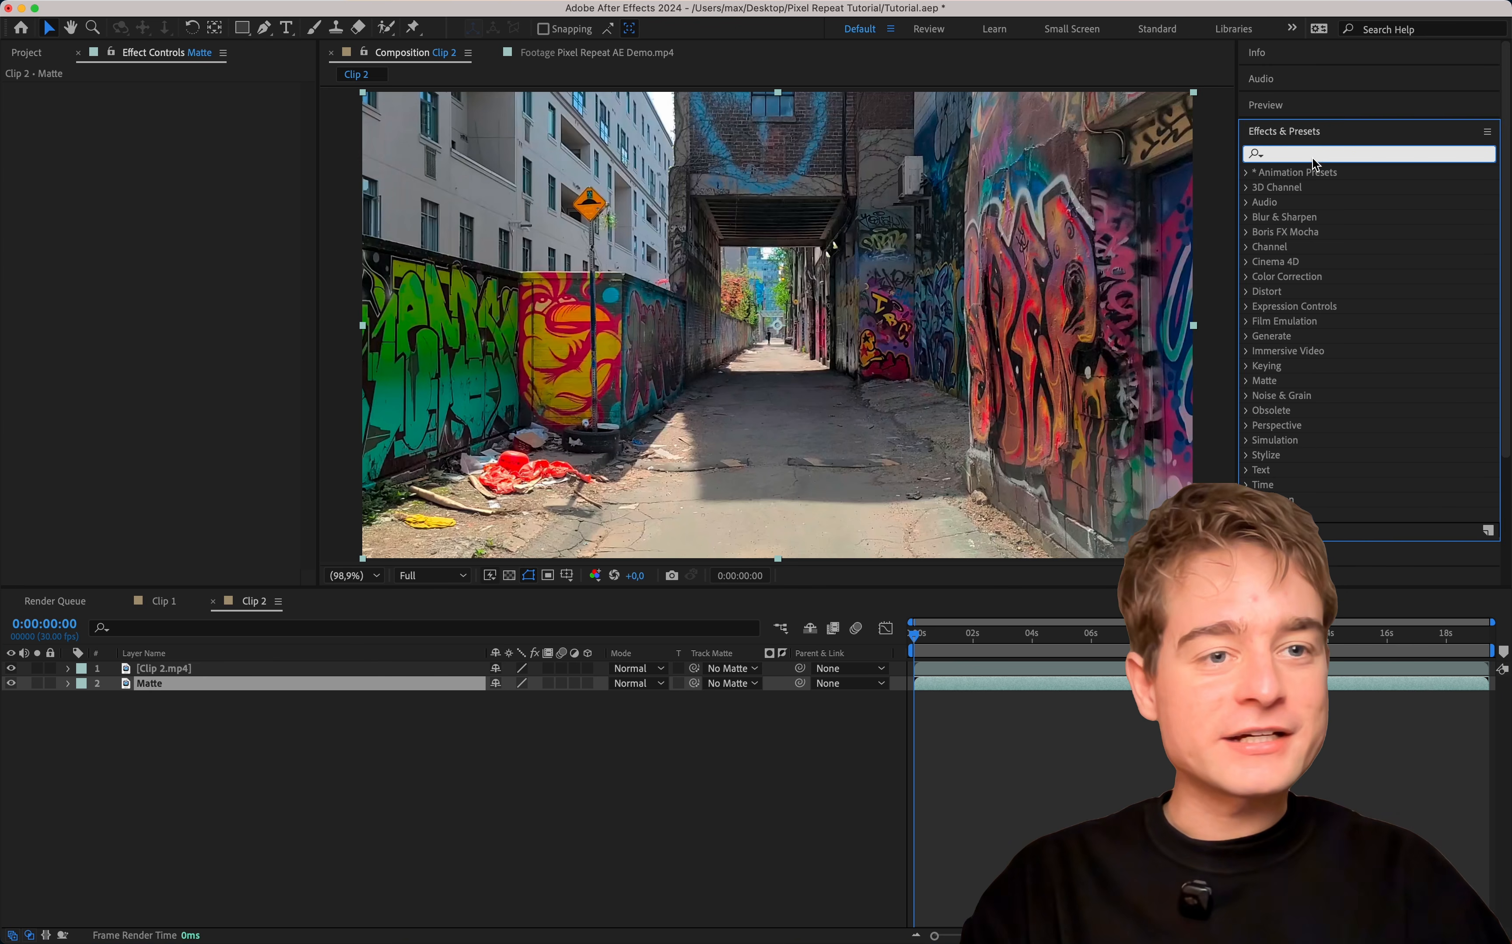
{"action": "type", "text": "pixel repea"}
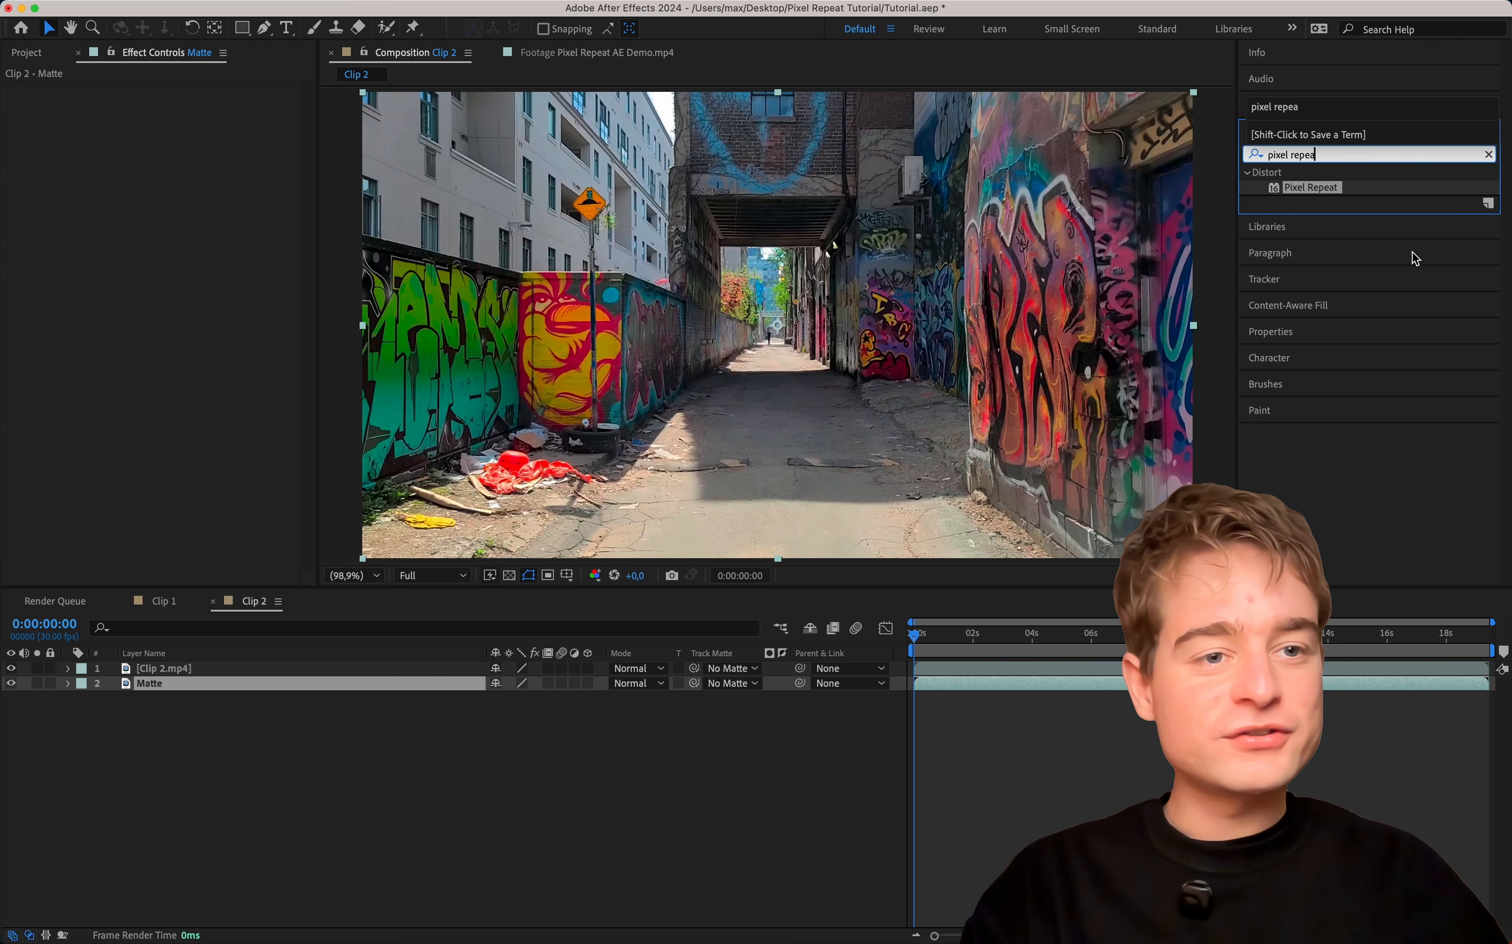
{"action": "left_click_drag", "start_coordinate": [1298, 189], "coordinate": [1300, 196]}
{"action": "left_click_drag", "start_coordinate": [159, 606], "coordinate": [171, 674]}
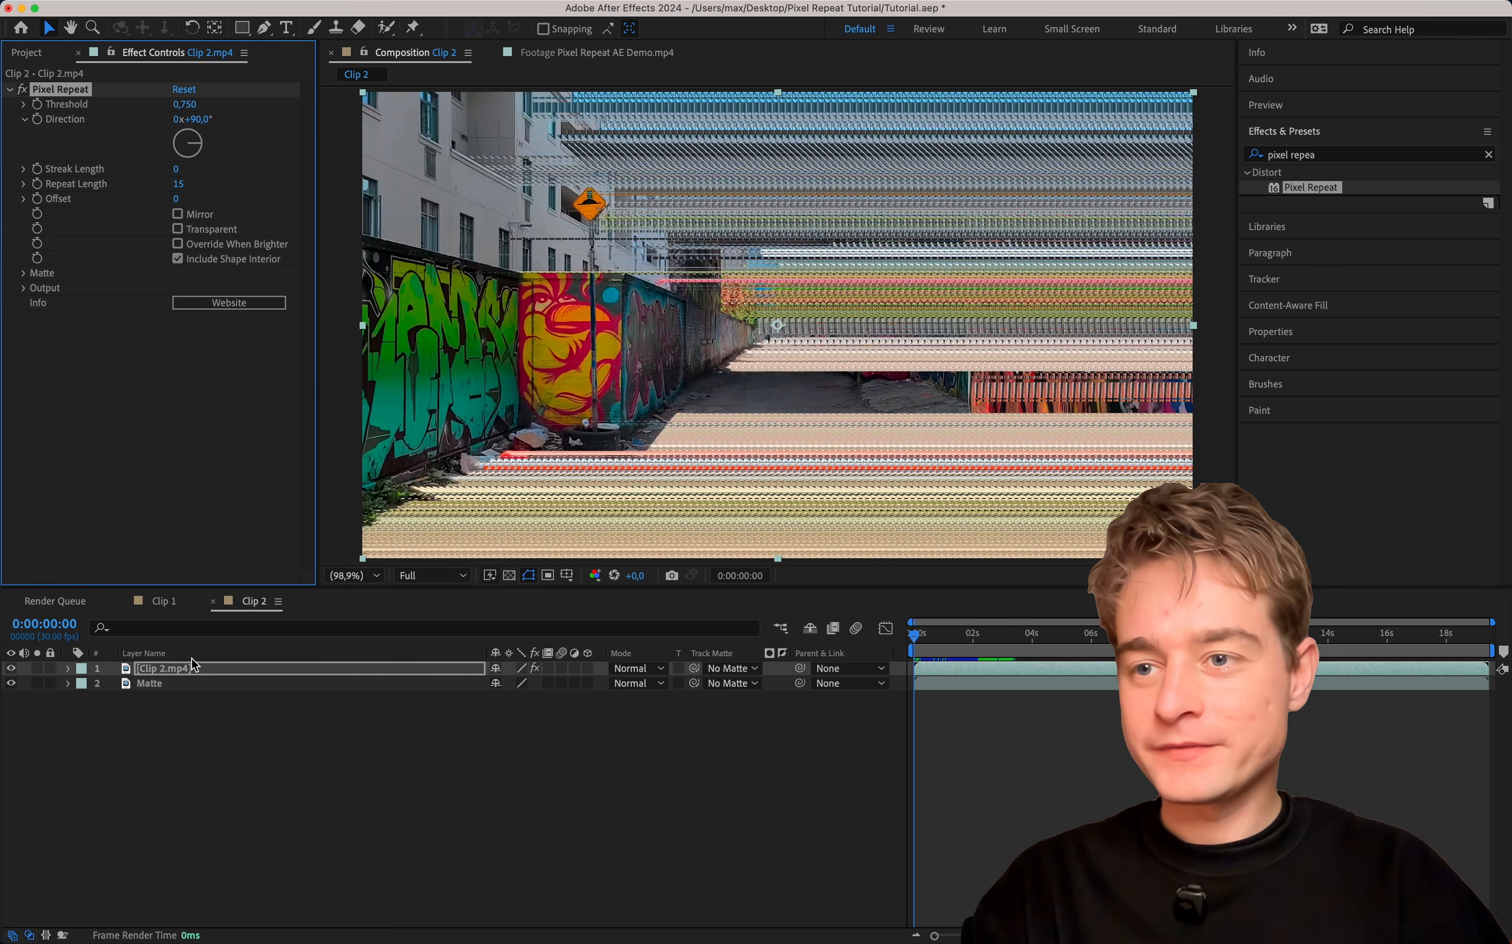
Set the effect's matte layer to 2. Matte and its source to Effects & Masks.
{"action": "left_click", "coordinate": [24, 274]}
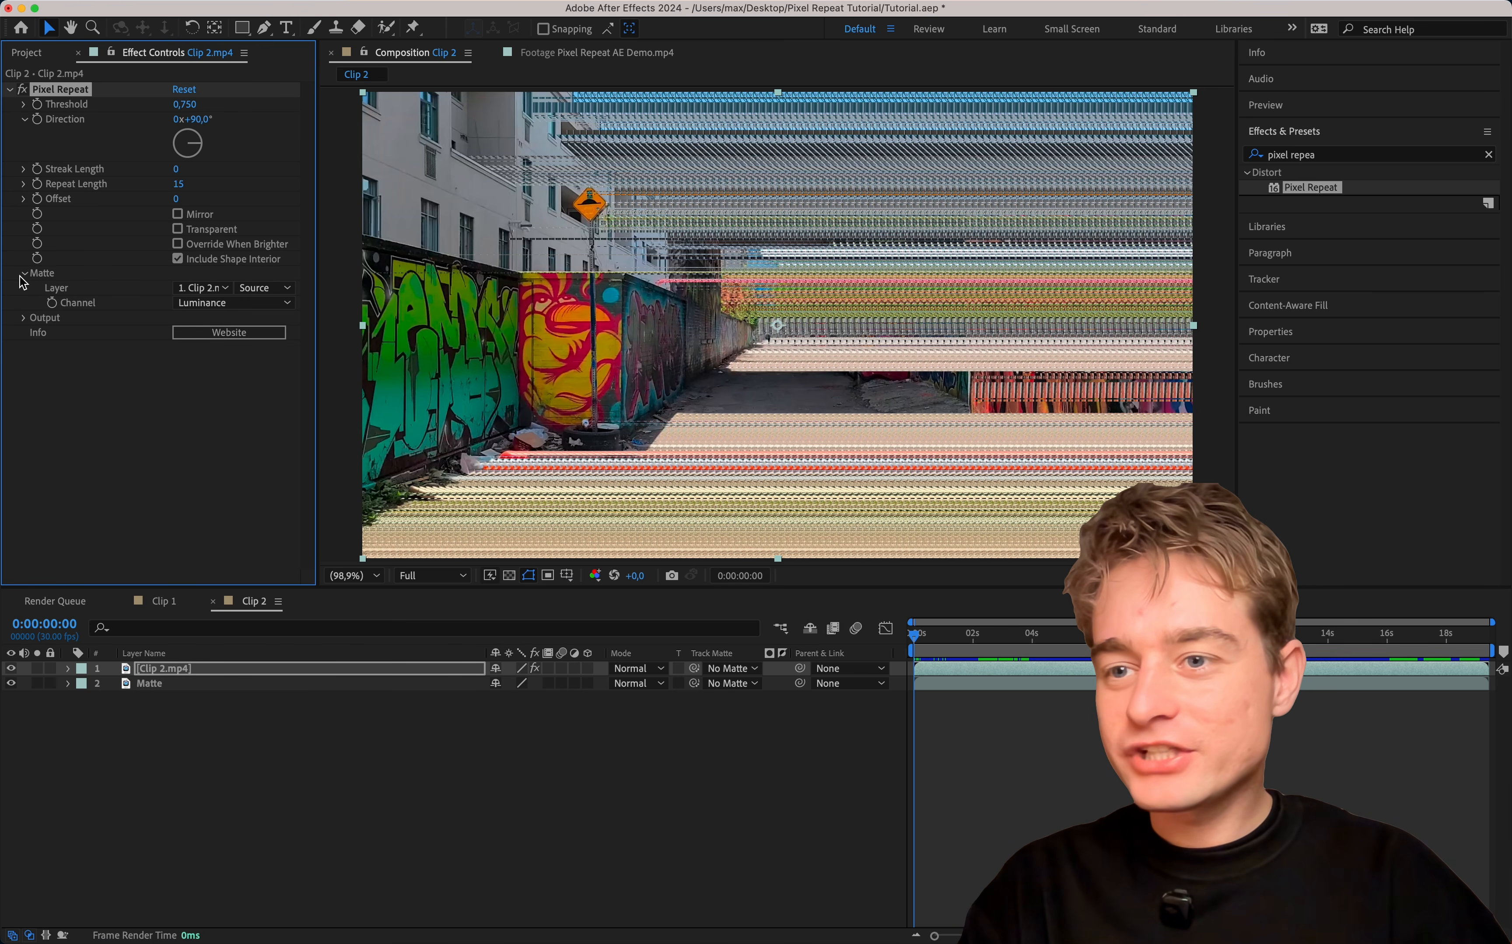
{"action": "left_click", "coordinate": [200, 288]}
{"action": "left_click", "coordinate": [216, 357]}
{"action": "left_click", "coordinate": [282, 289]}
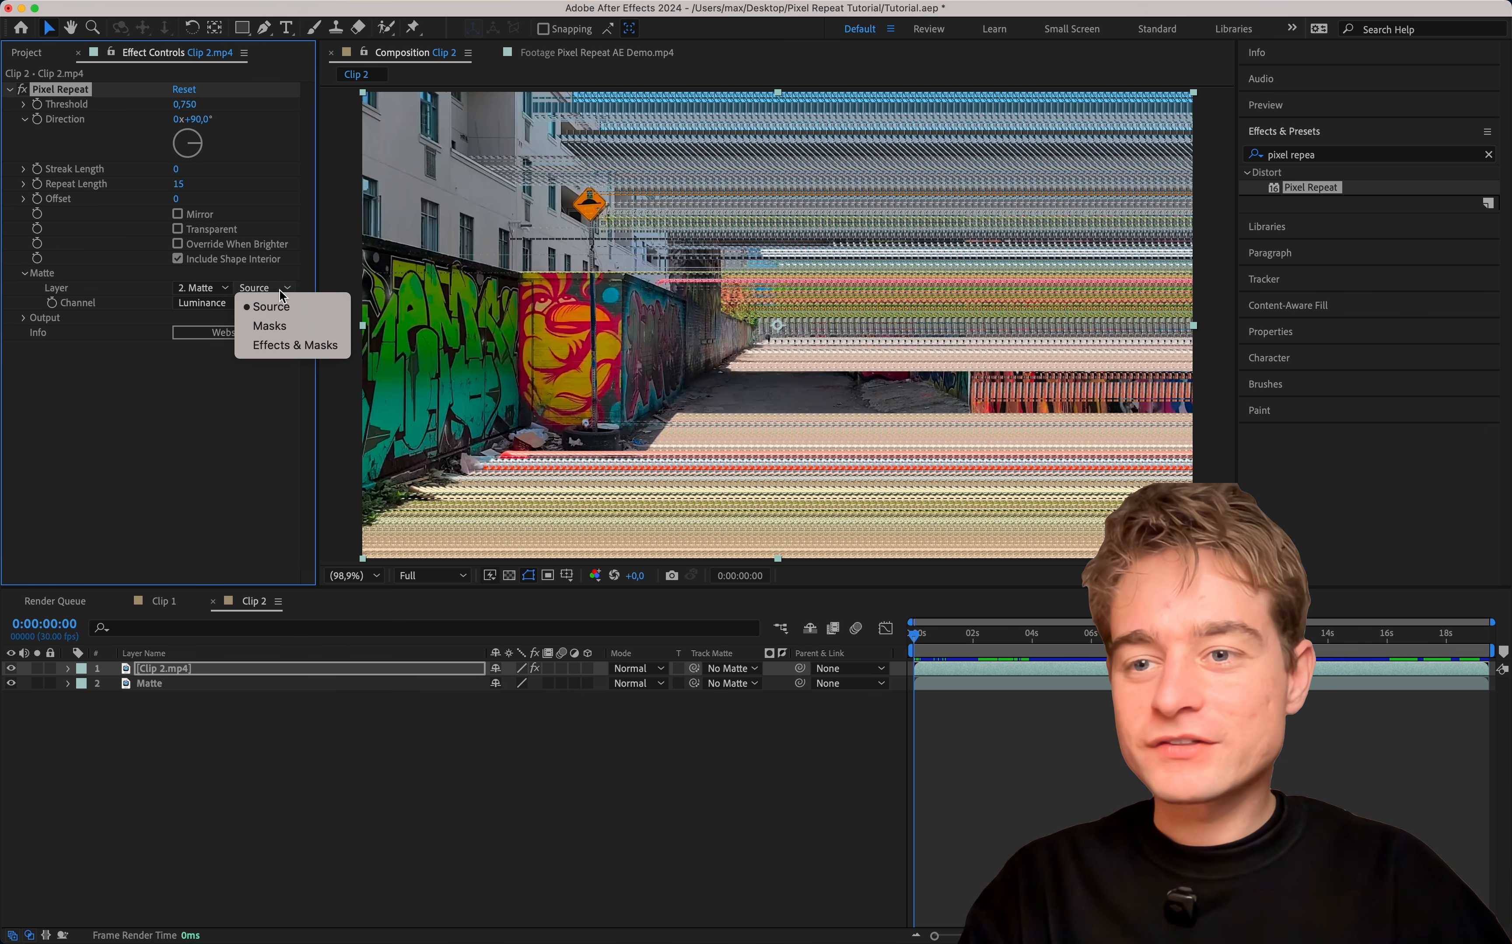
{"action": "left_click", "coordinate": [320, 348]}
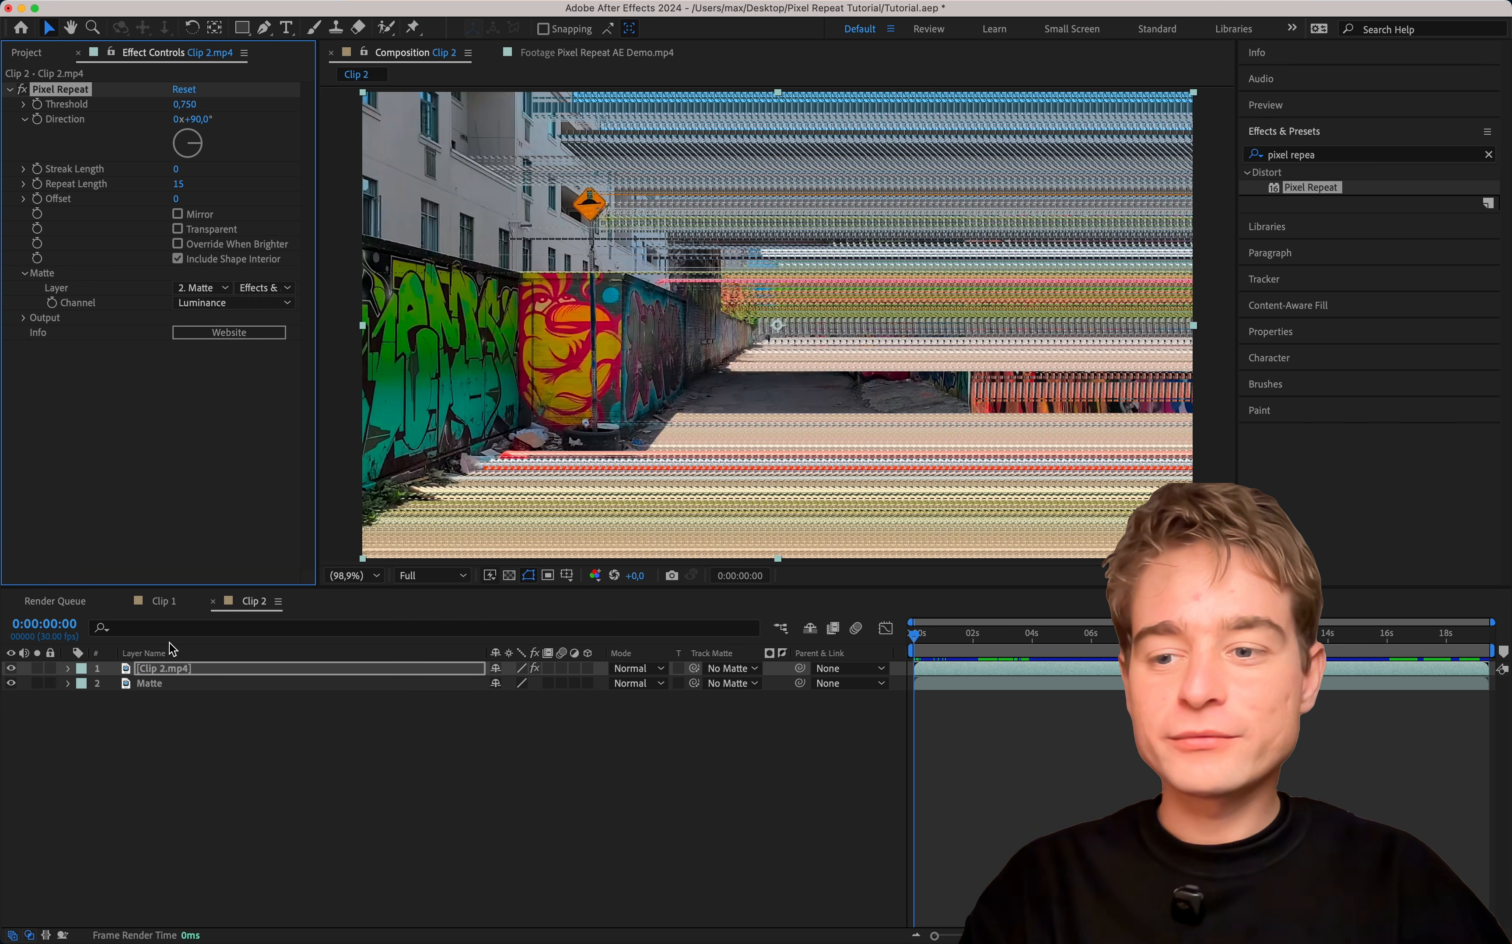
Set the Direction of Clip 2.mp4's Pixel Repeat effect to 0° and its Repeat Length to 125.
{"action": "left_click", "coordinate": [173, 687]}
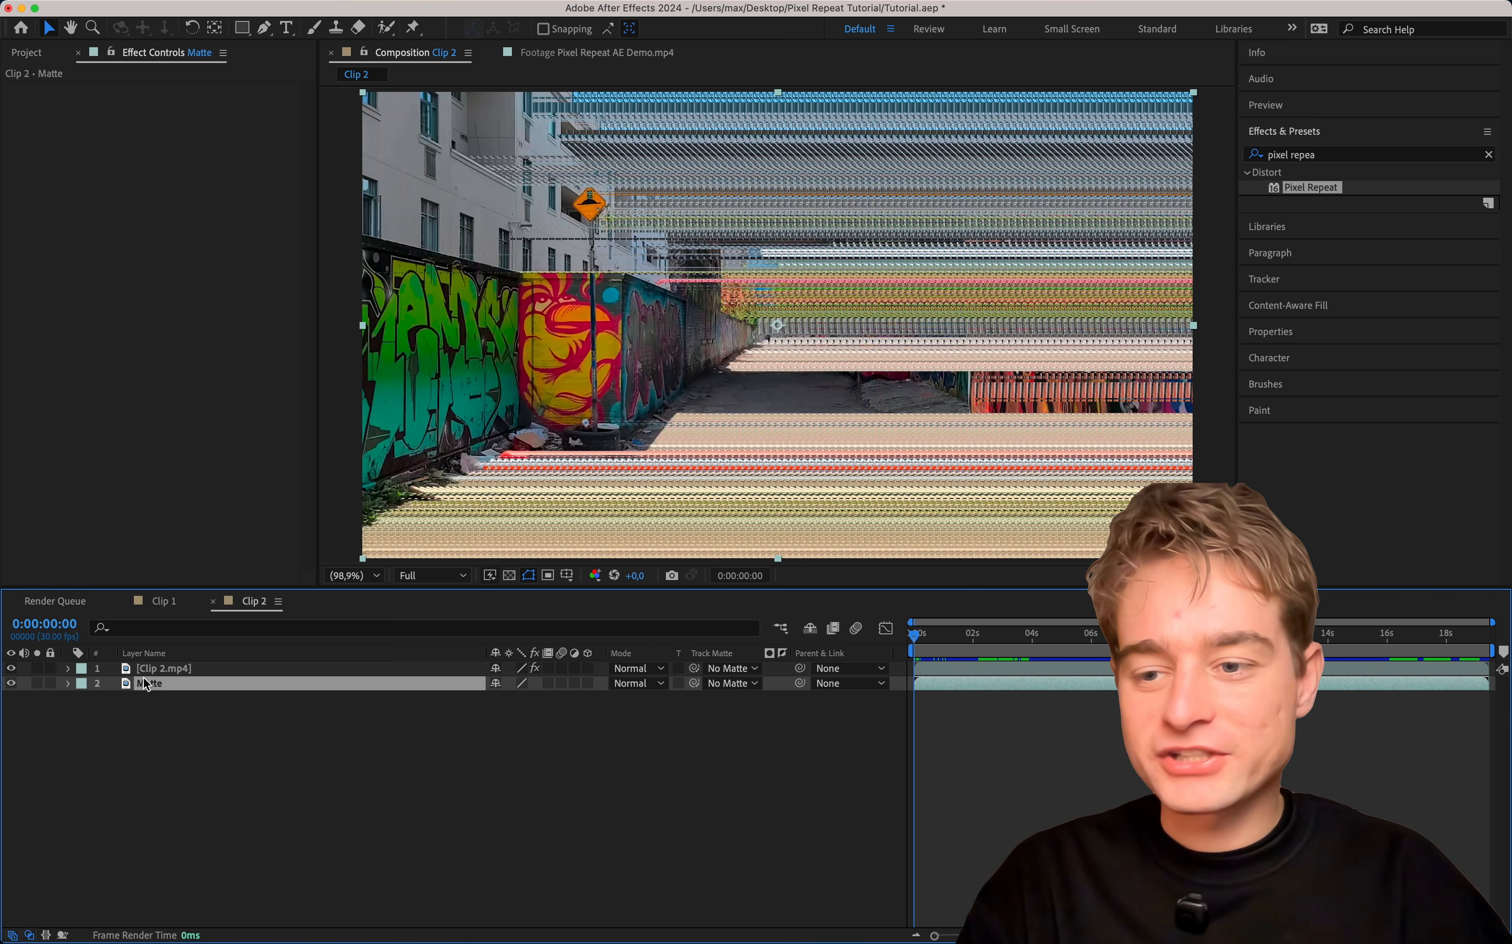
{"action": "left_click", "coordinate": [180, 669]}
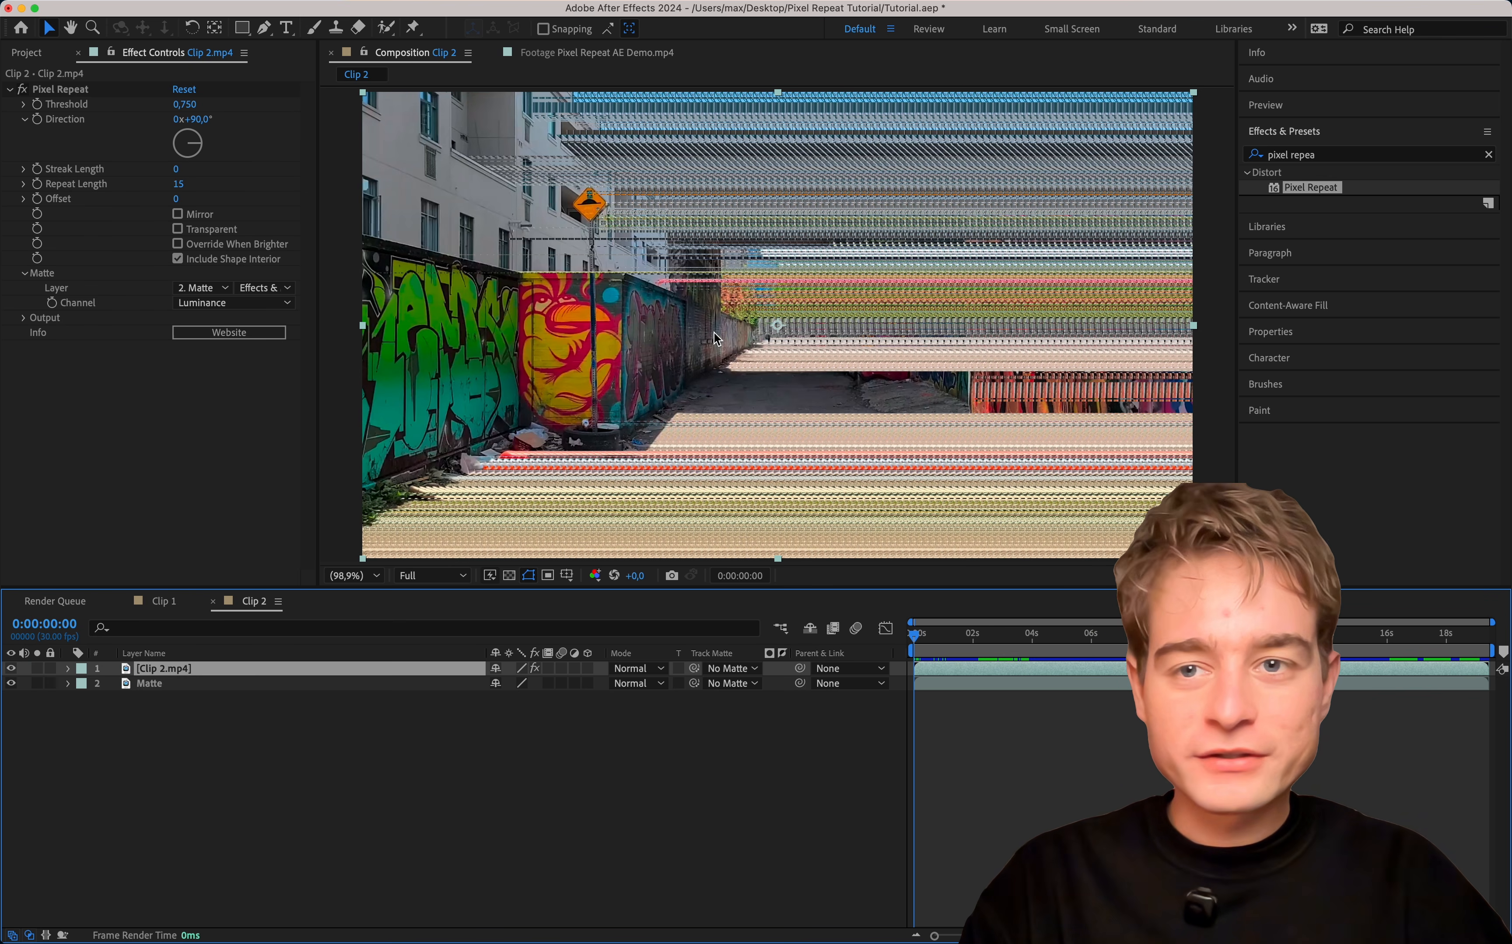
{"action": "left_click_drag", "start_coordinate": [197, 146], "coordinate": [207, 112]}
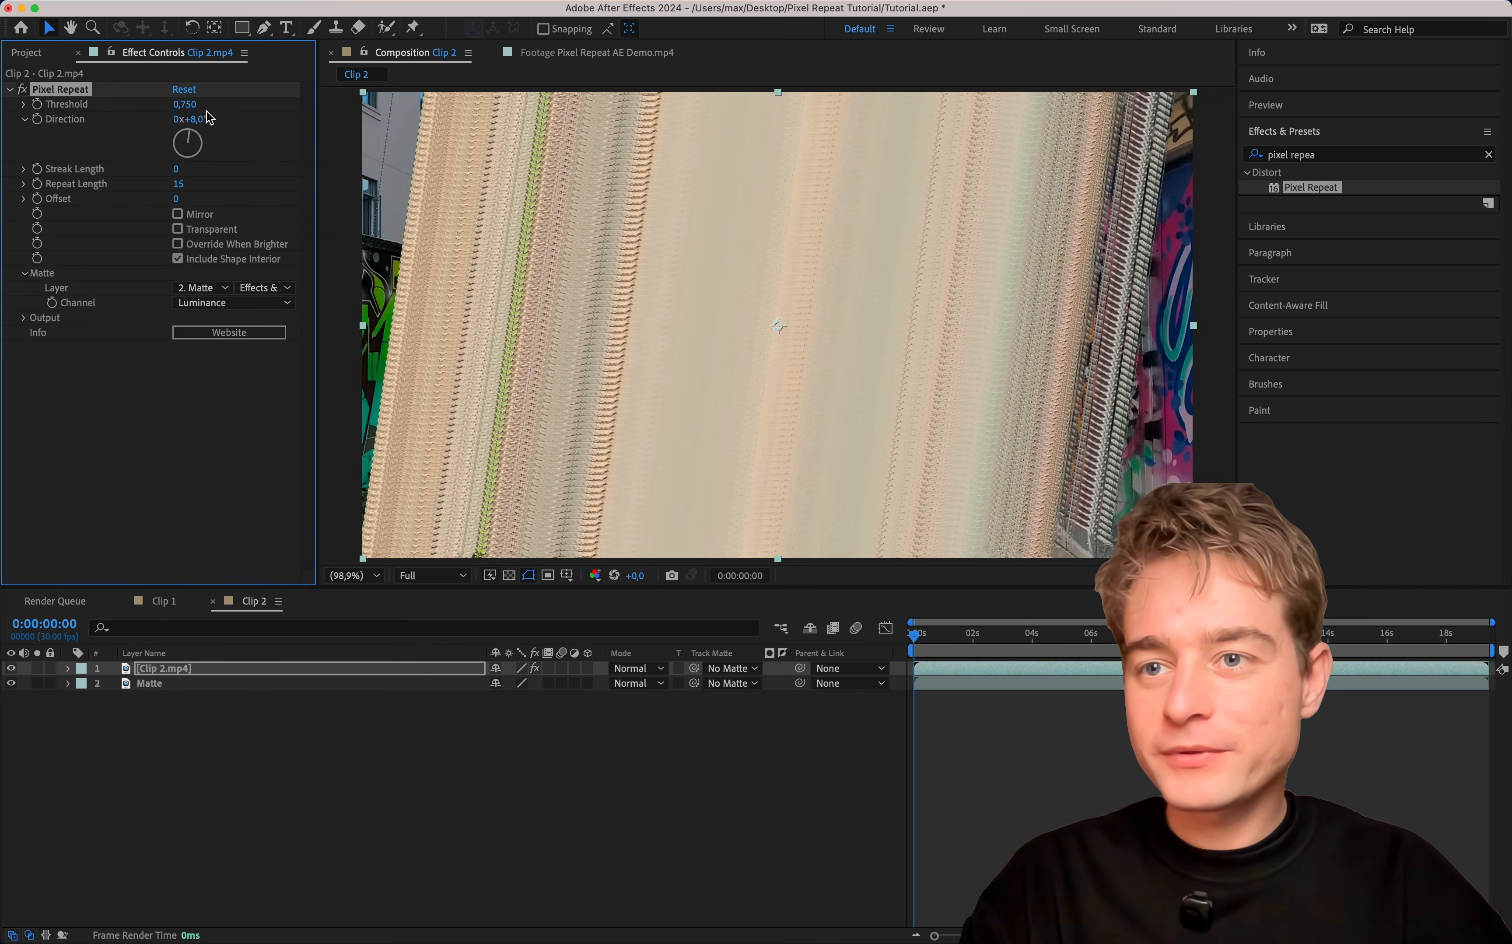
{"action": "left_click", "coordinate": [194, 119]}
{"action": "type", "text": "0"}
{"action": "key", "text": "Return"}
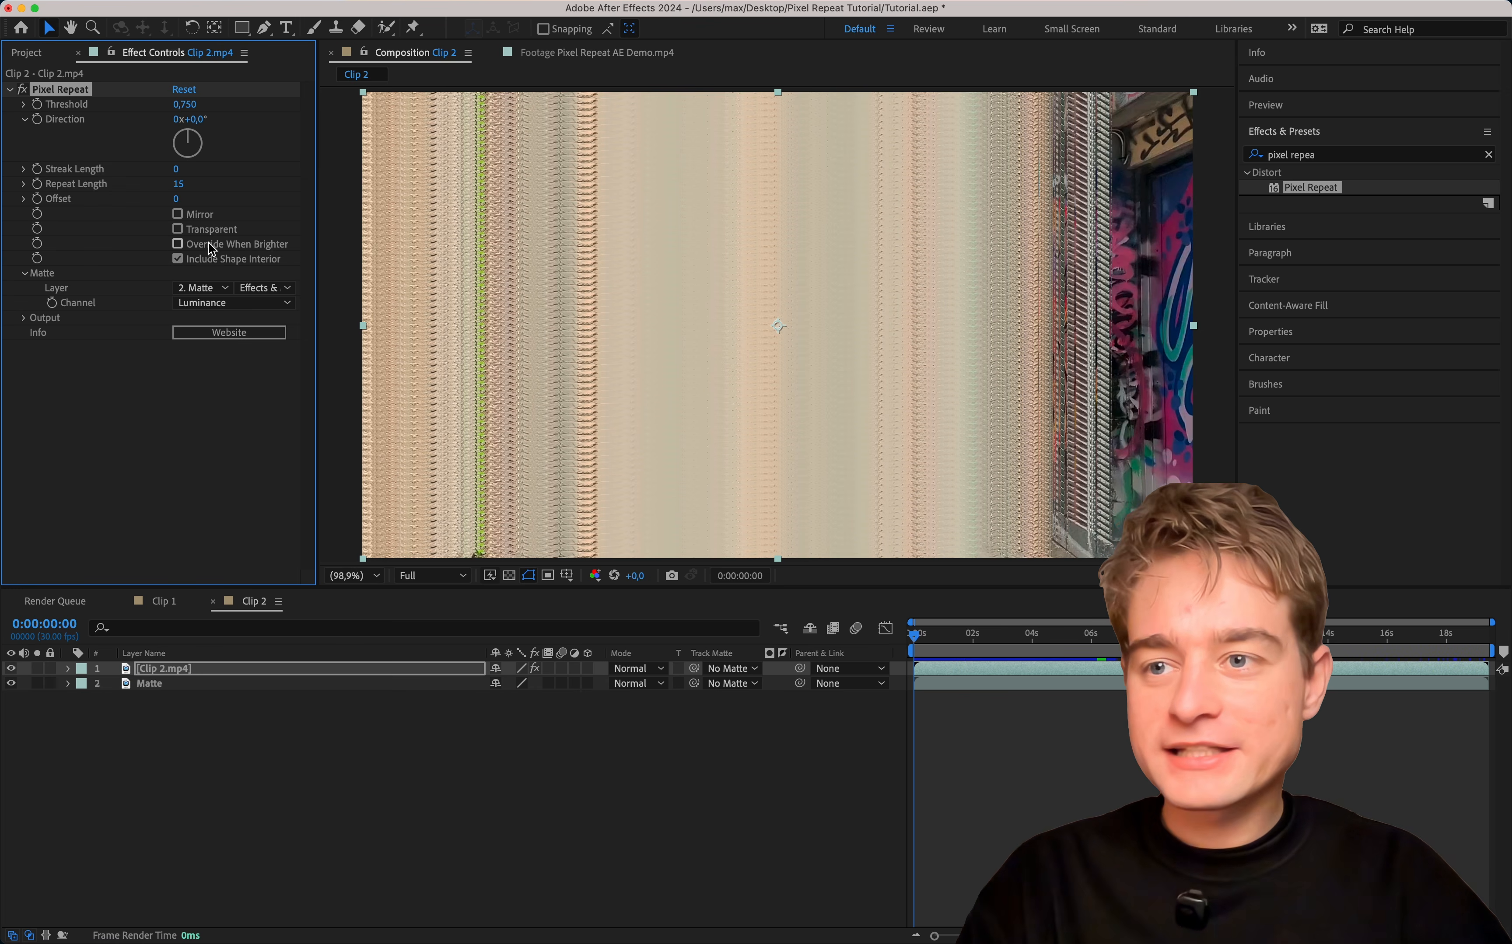
{"action": "left_click_drag", "start_coordinate": [178, 190], "coordinate": [260, 170]}
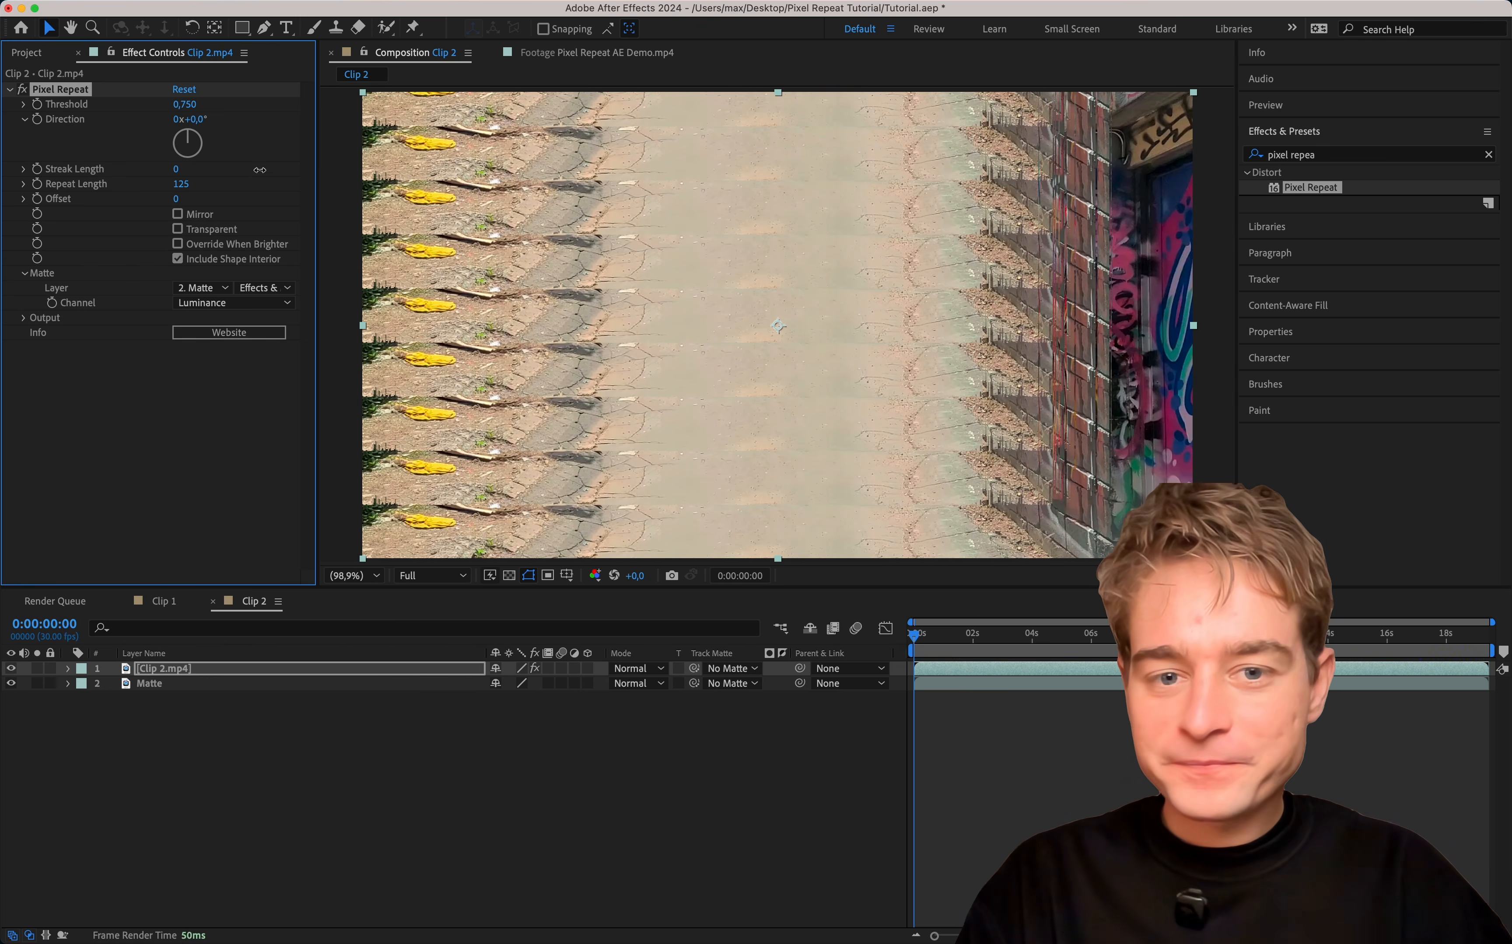
Preview Clip 2 from about 0:00:09:29 and look over the available matte Channel options.
{"action": "left_click_drag", "start_coordinate": [939, 633], "coordinate": [1011, 654]}
{"action": "left_click", "coordinate": [222, 303]}
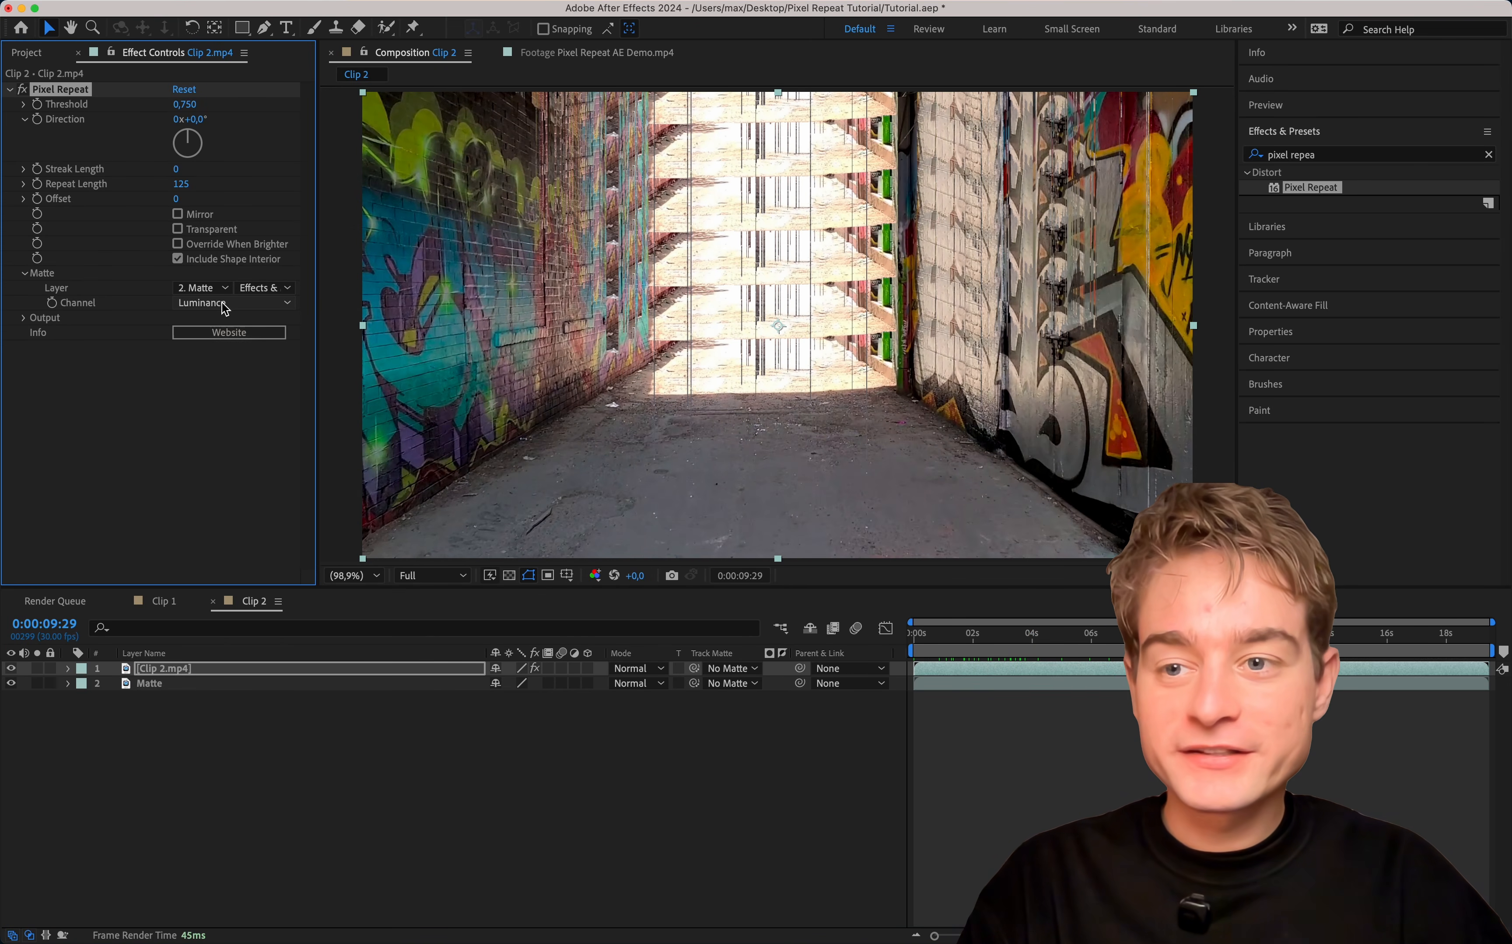
{"action": "left_click", "coordinate": [224, 304]}
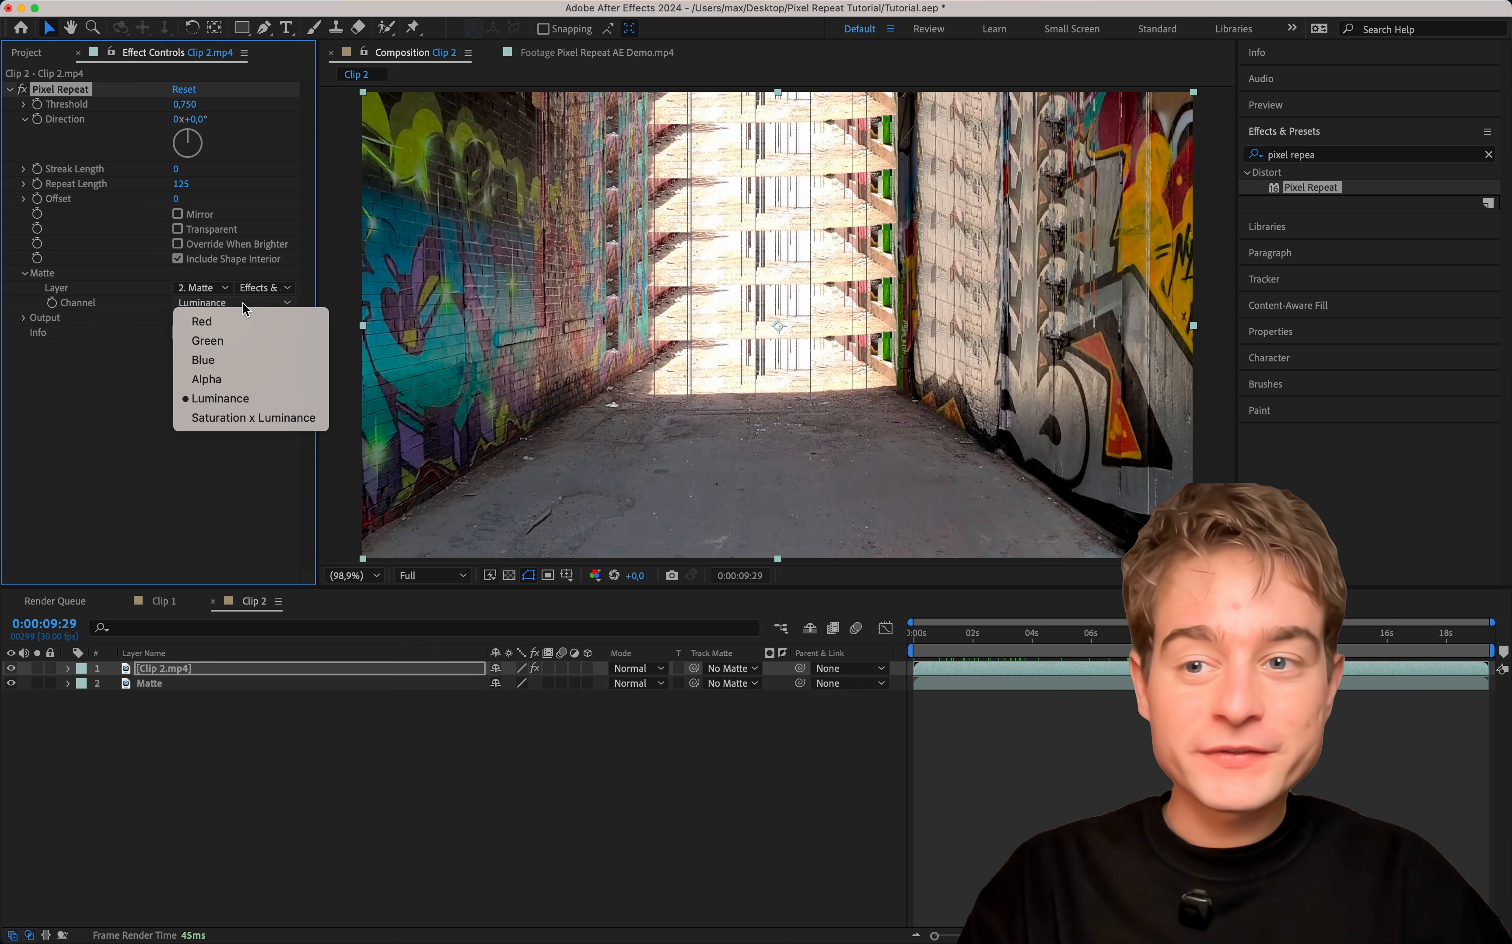
{"action": "left_click", "coordinate": [153, 304]}
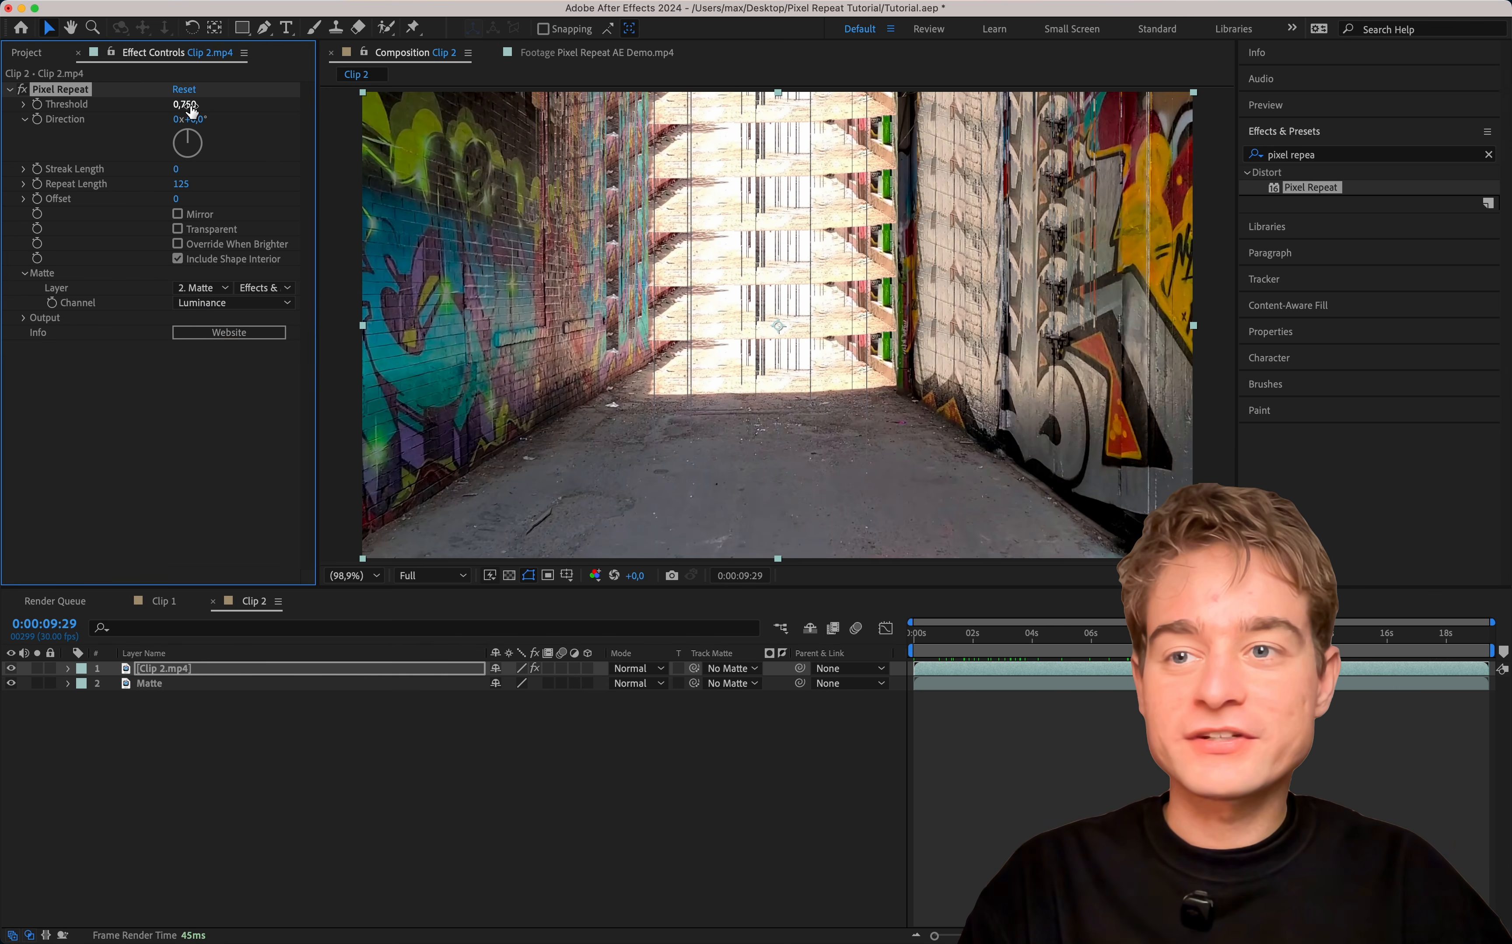
{"action": "key", "text": "Return"}
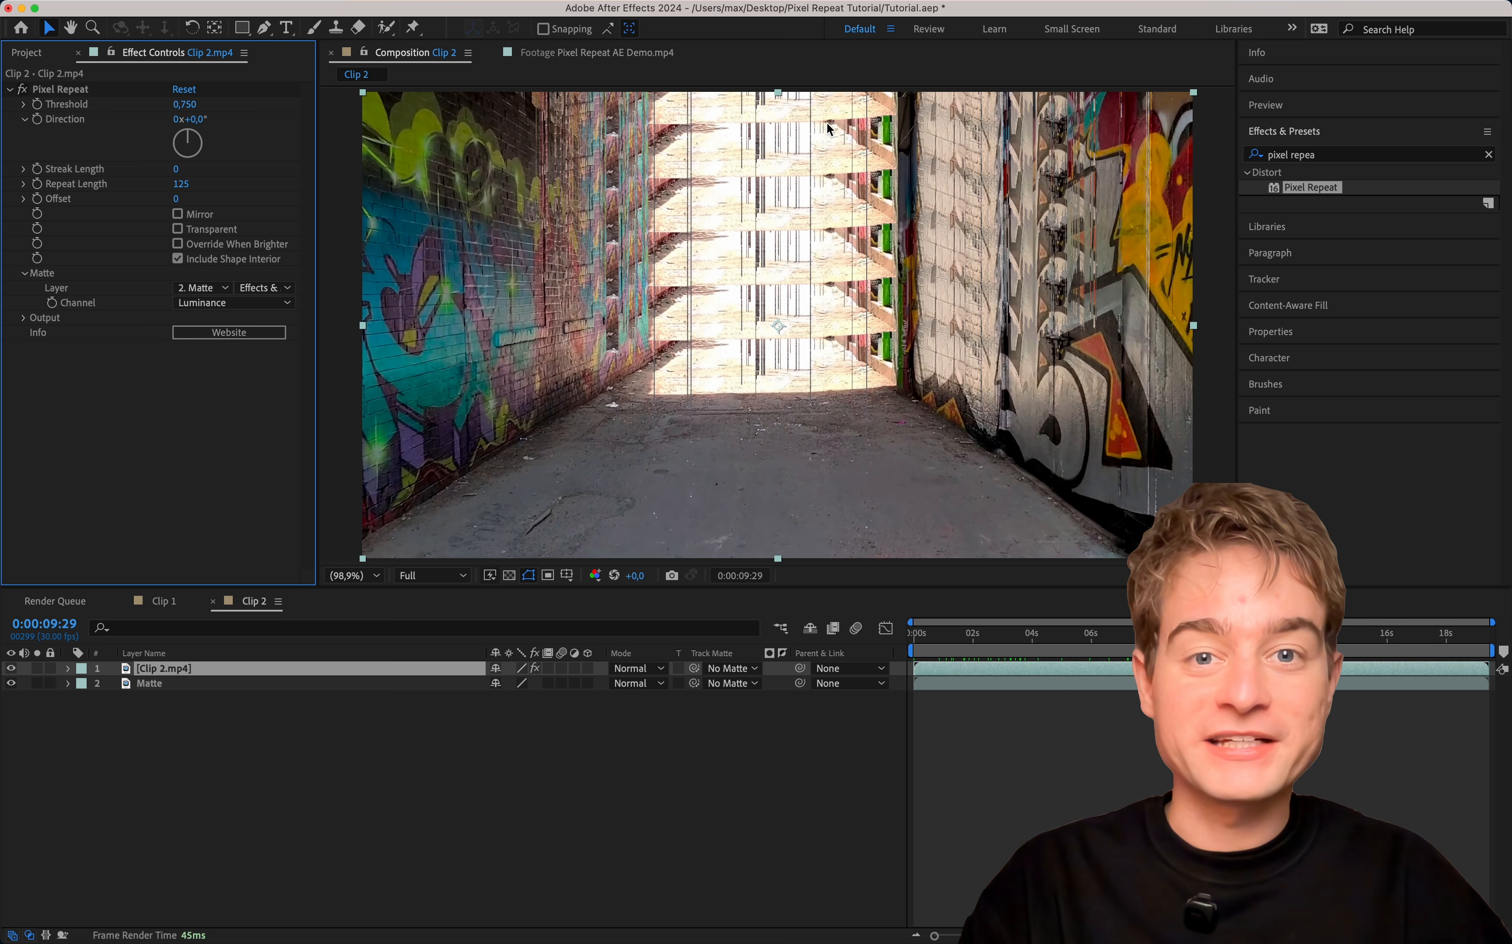
{"action": "key", "text": "space"}
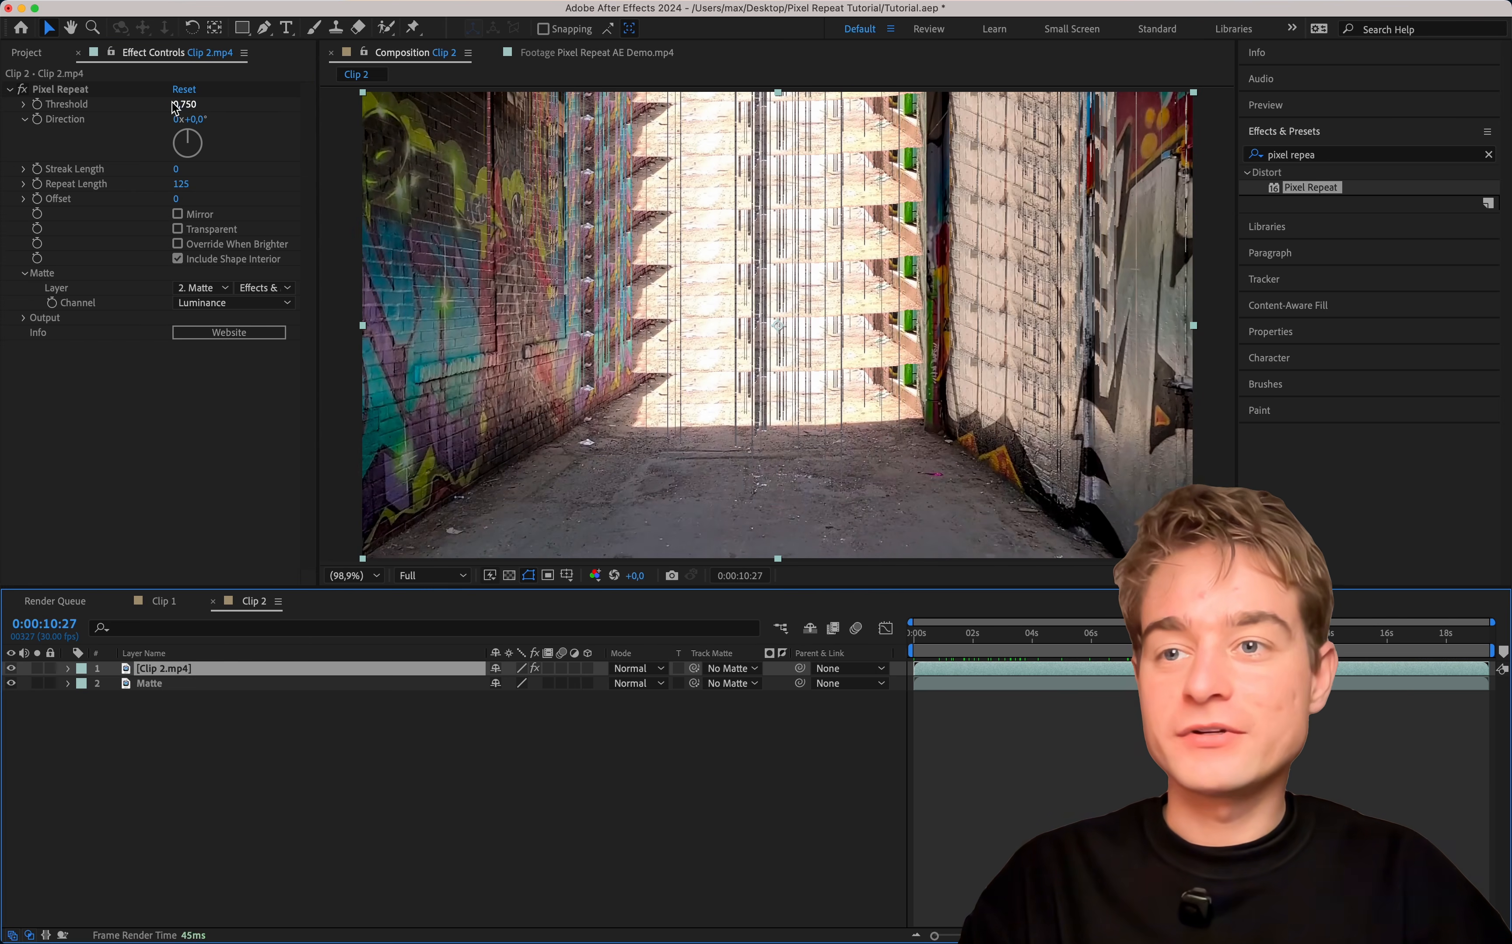
Try a different Pixel Repeat Threshold on Clip 2.mp4 and set it back to 0.75.
{"action": "mouse_move", "coordinate": [187, 103]}
{"action": "left_mouse_down"}
{"action": "mouse_move", "coordinate": [63, 105]}
{"action": "mouse_move", "coordinate": [439, 95]}
{"action": "left_mouse_up"}
{"action": "left_click", "coordinate": [187, 104]}
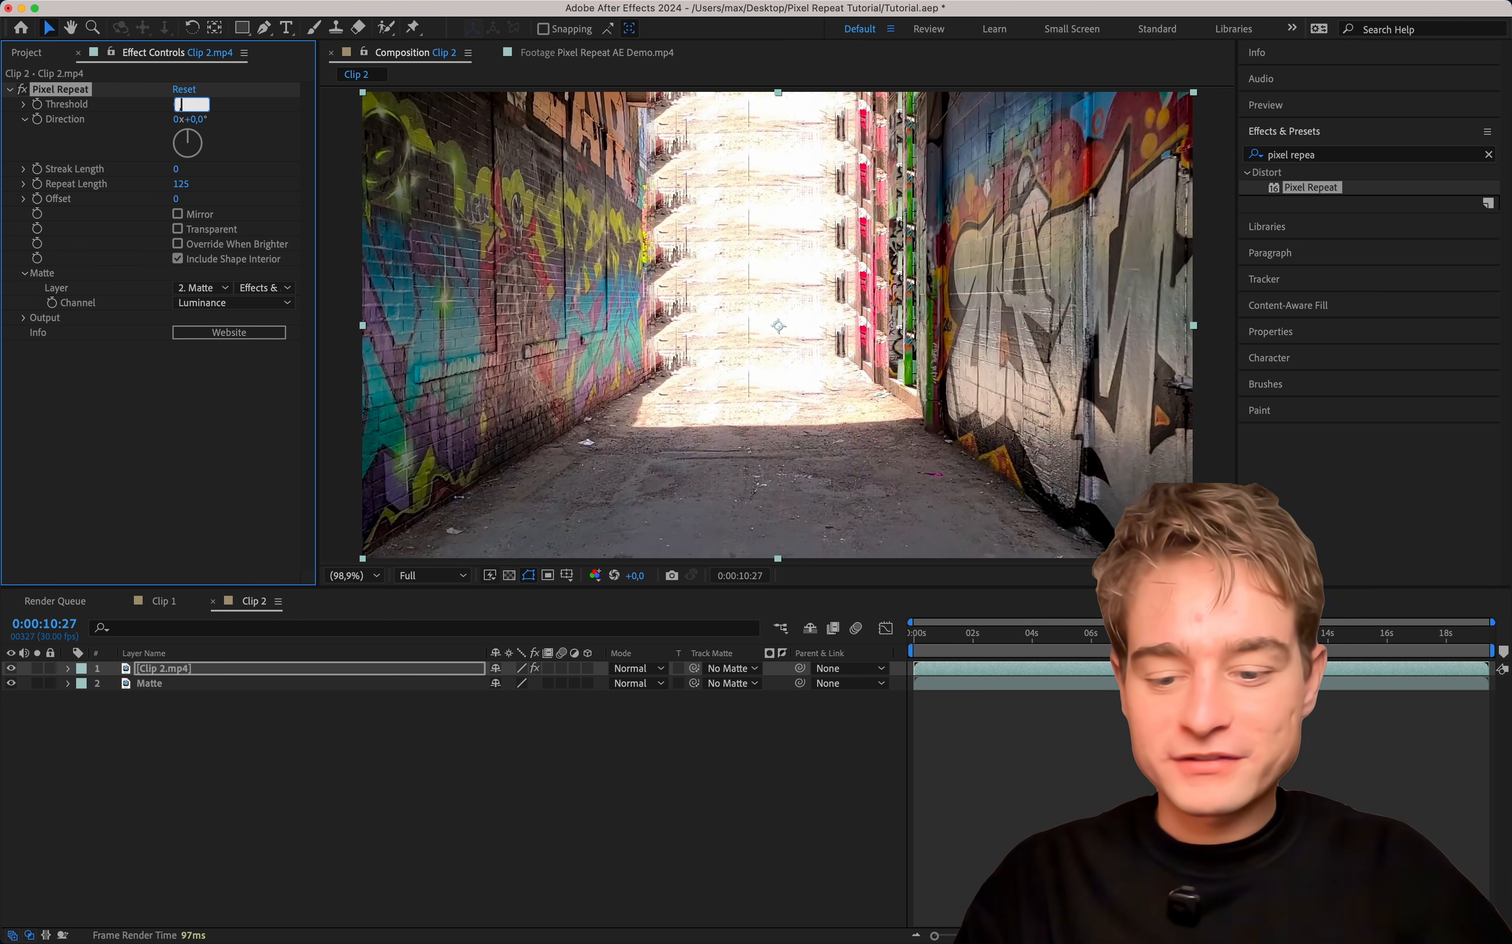
{"action": "type", "text": ",75"}
{"action": "key", "text": "Return"}
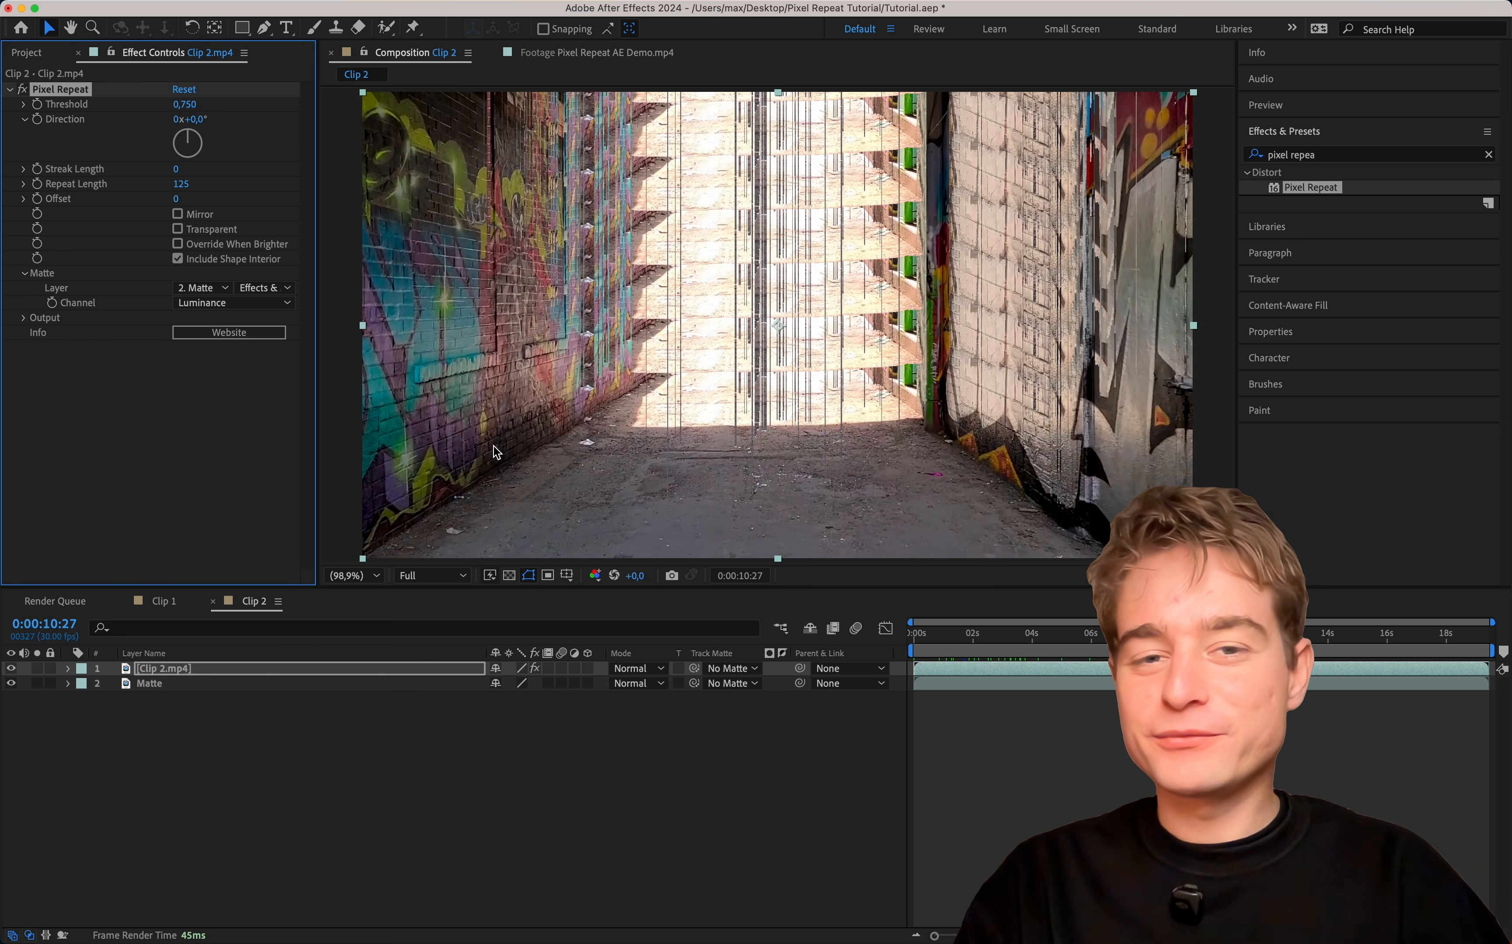
Set the matte Channel of Clip 2.mp4's Pixel Repeat effect to Saturation x Luminance and its Threshold to 0.336.
{"action": "left_click", "coordinate": [212, 304]}
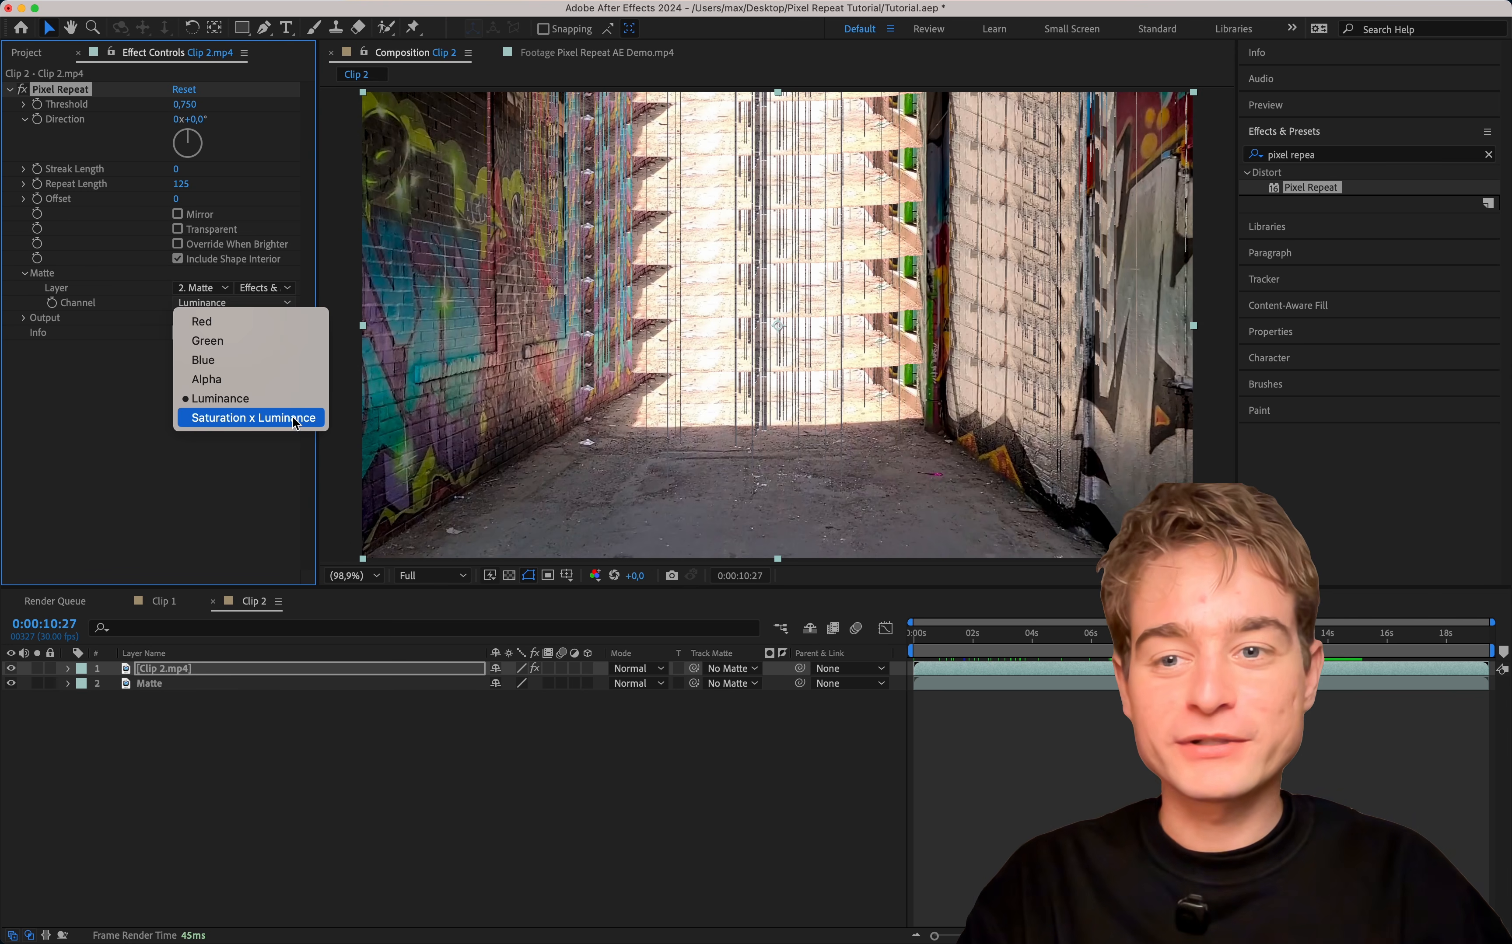
{"action": "left_click", "coordinate": [253, 418]}
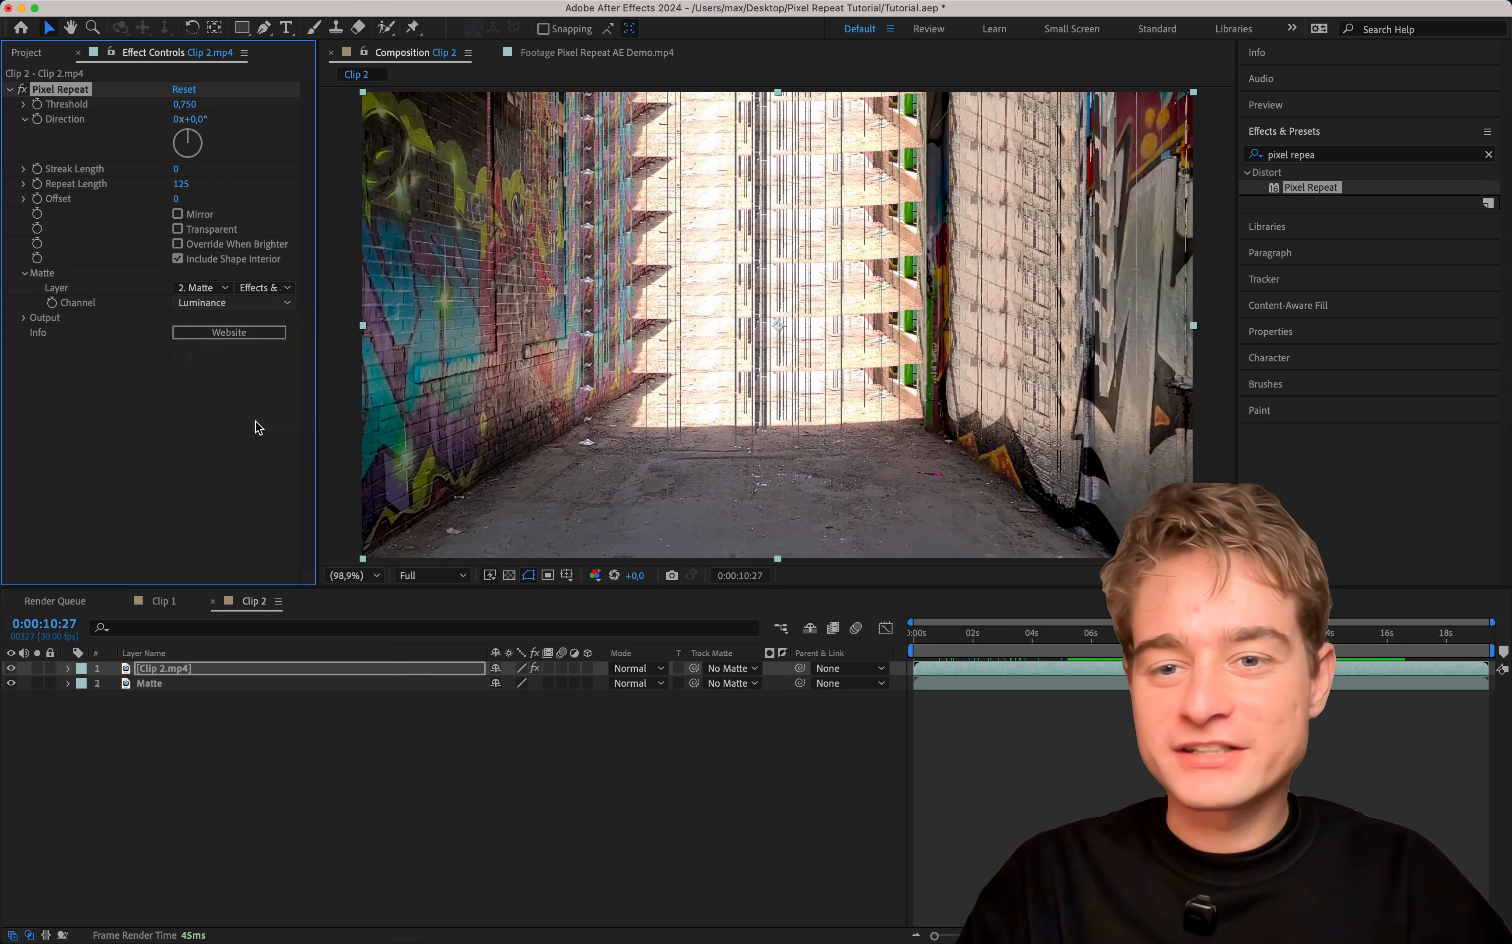
{"action": "mouse_move", "coordinate": [184, 104]}
{"action": "left_mouse_down"}
{"action": "mouse_move", "coordinate": [93, 105]}
{"action": "mouse_move", "coordinate": [119, 106]}
{"action": "left_mouse_up"}
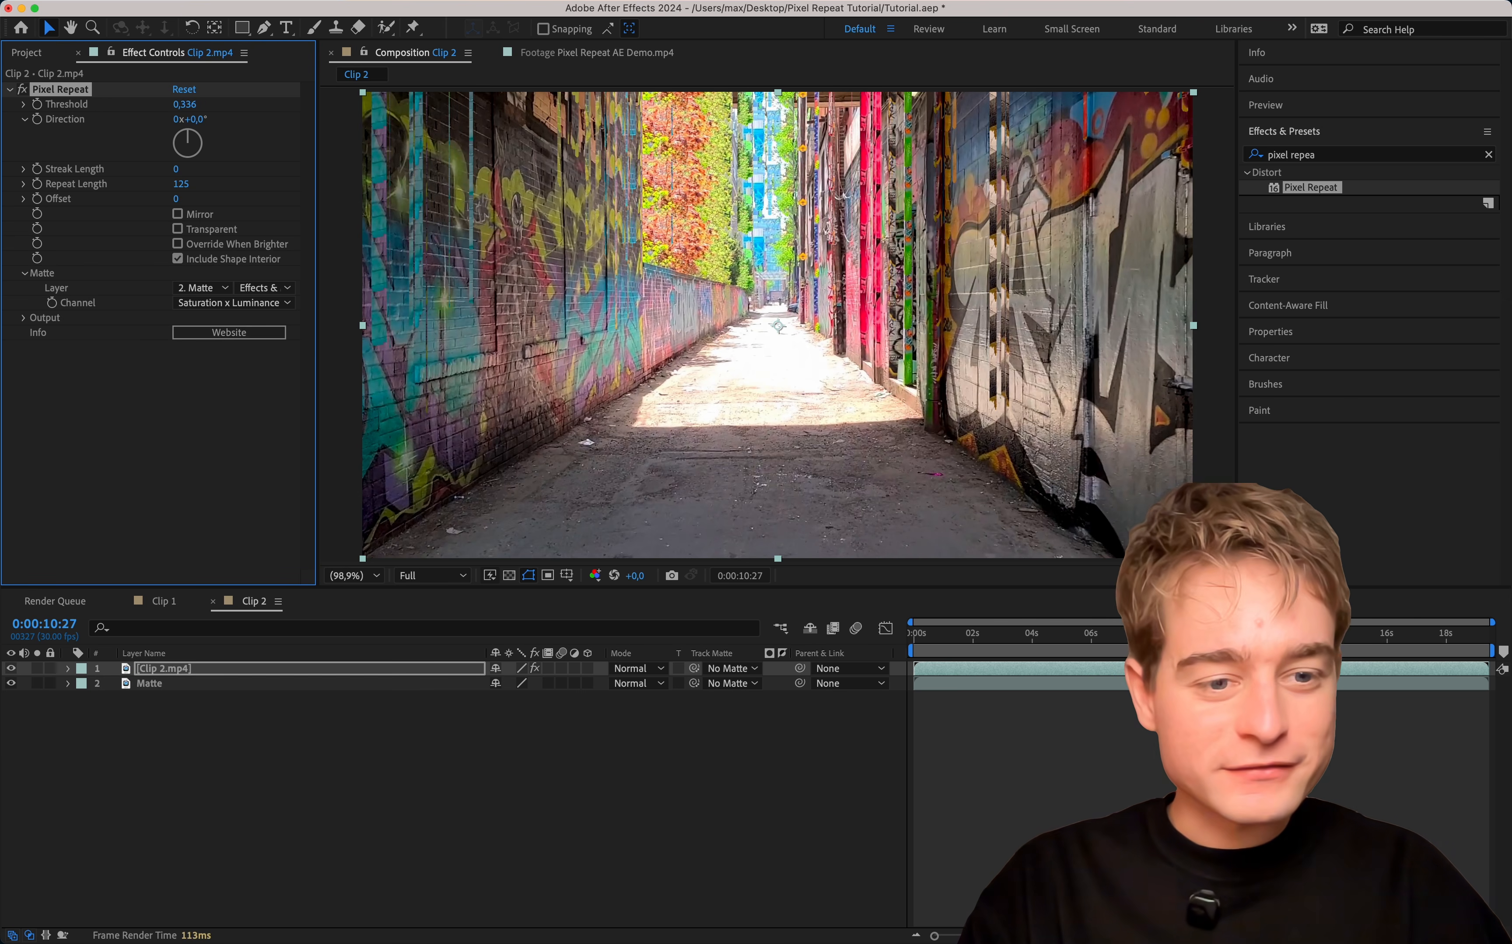
Go to 0:00:16:17 and set the Pixel Repeat Threshold to 0.212, keeping the matte Channel on Saturation x Luminance.
{"action": "left_click", "coordinate": [1386, 634]}
{"action": "left_click_drag", "start_coordinate": [1391, 649], "coordinate": [1404, 650]}
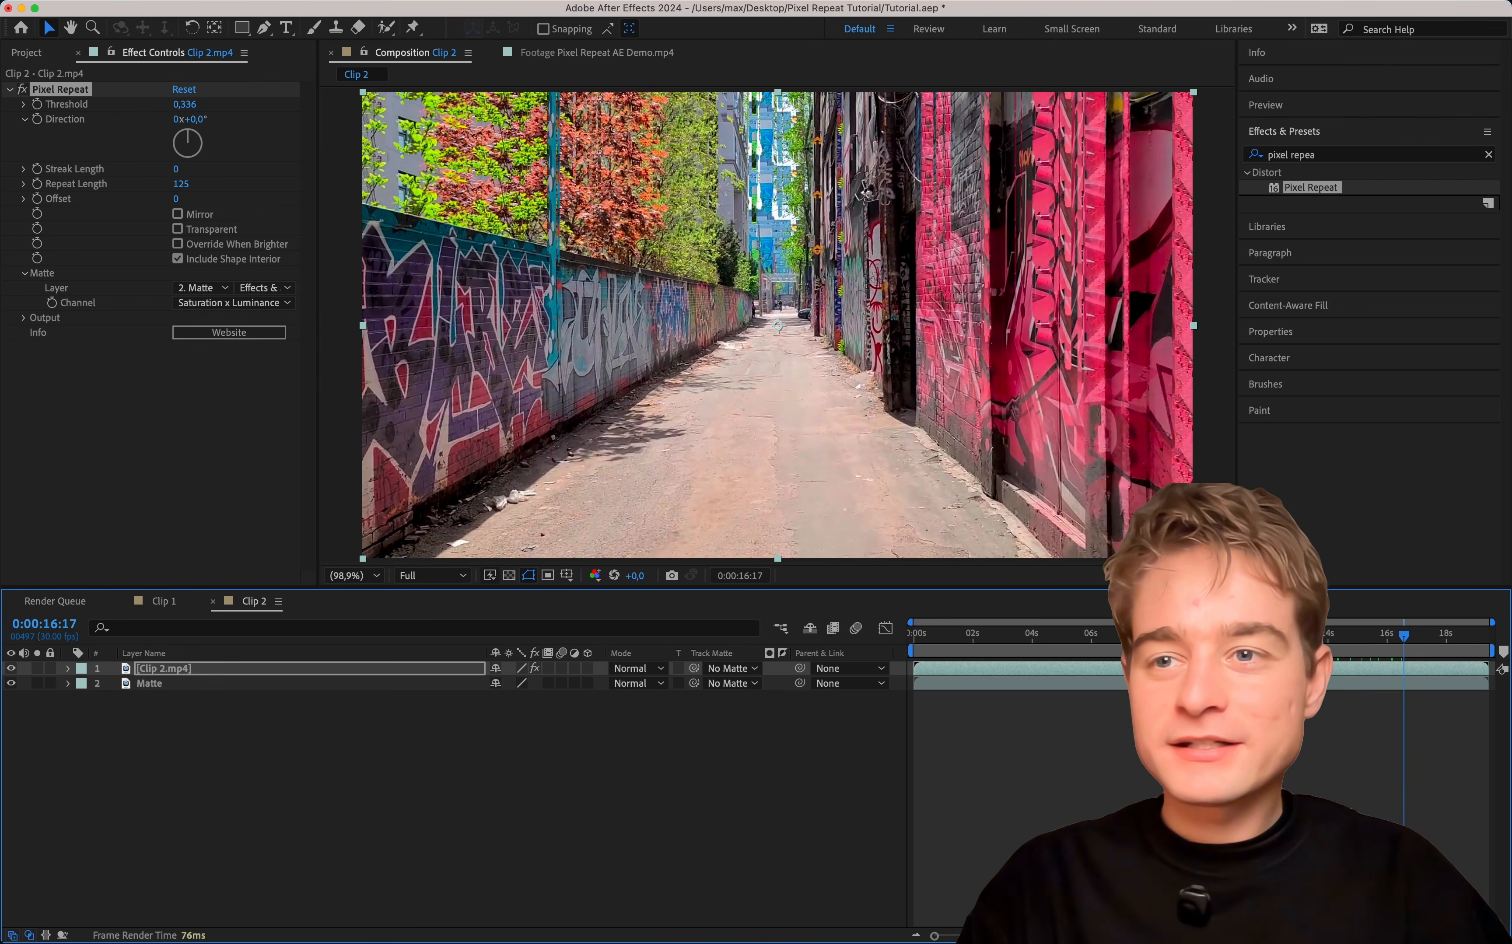
{"action": "mouse_move", "coordinate": [184, 106]}
{"action": "left_mouse_down"}
{"action": "mouse_move", "coordinate": [124, 106]}
{"action": "mouse_move", "coordinate": [157, 99]}
{"action": "left_mouse_up"}
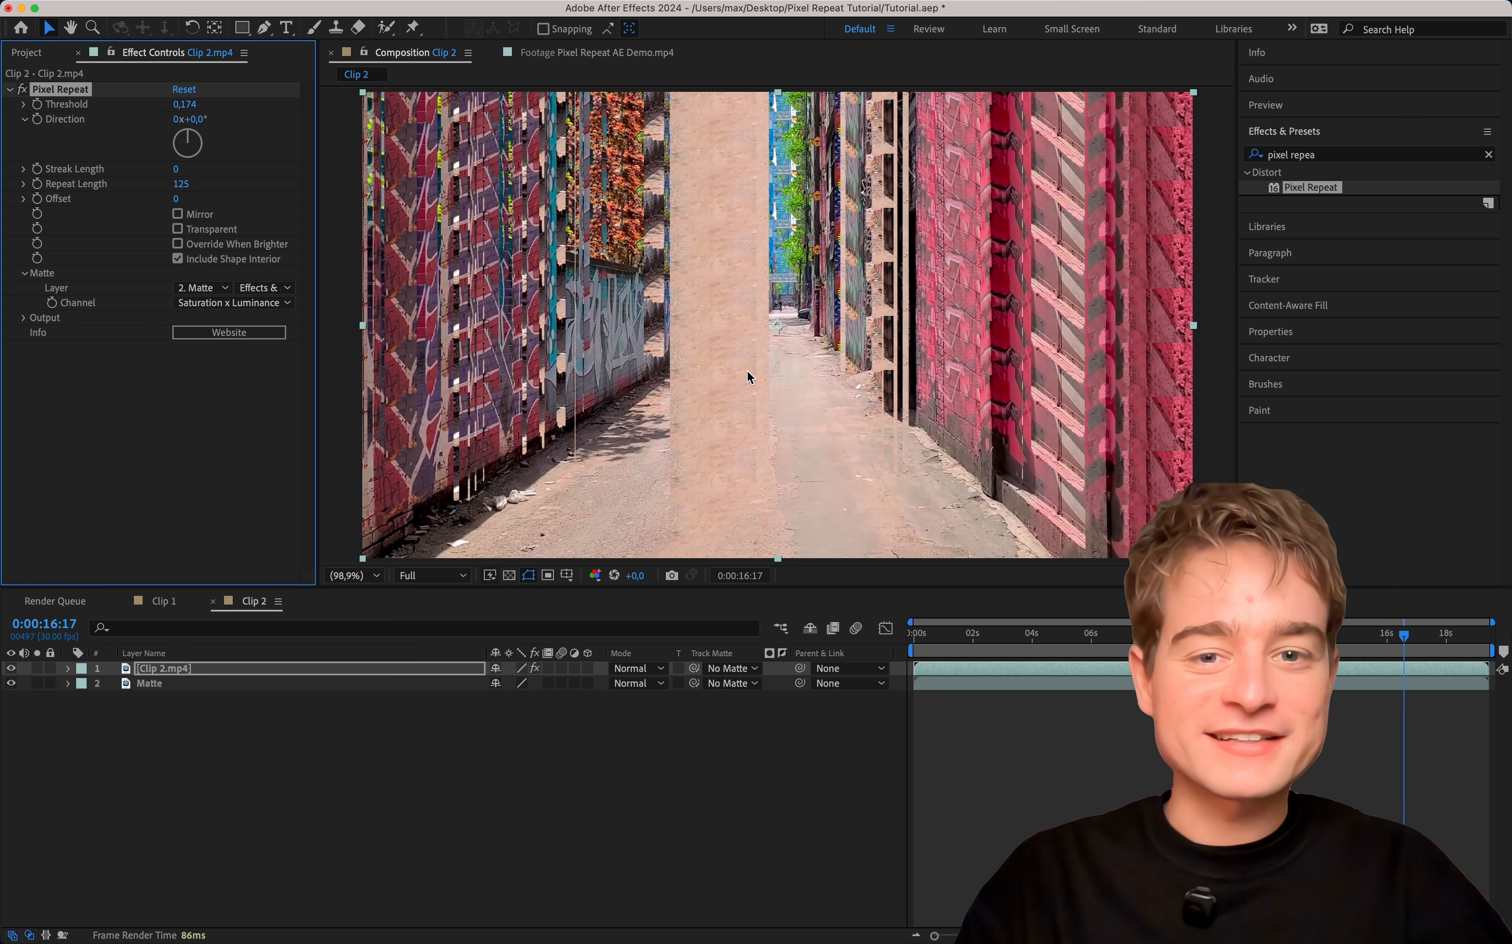
{"action": "mouse_move", "coordinate": [188, 104]}
{"action": "left_mouse_down"}
{"action": "mouse_move", "coordinate": [231, 107]}
{"action": "mouse_move", "coordinate": [157, 106]}
{"action": "mouse_move", "coordinate": [293, 109]}
{"action": "mouse_move", "coordinate": [226, 109]}
{"action": "left_mouse_up"}
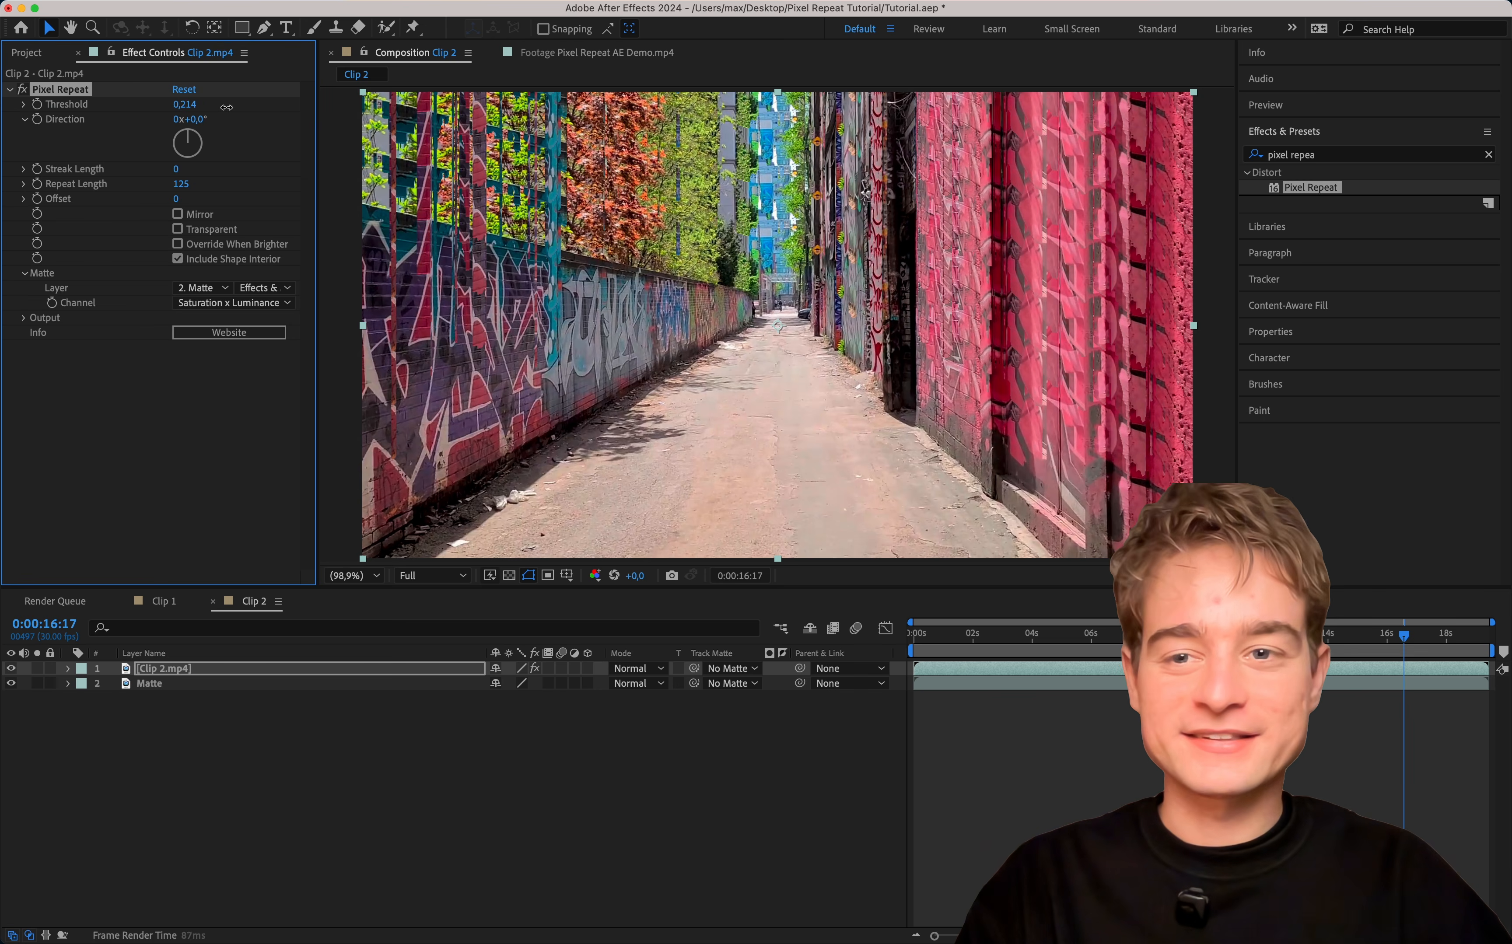
{"action": "left_click", "coordinate": [233, 303]}
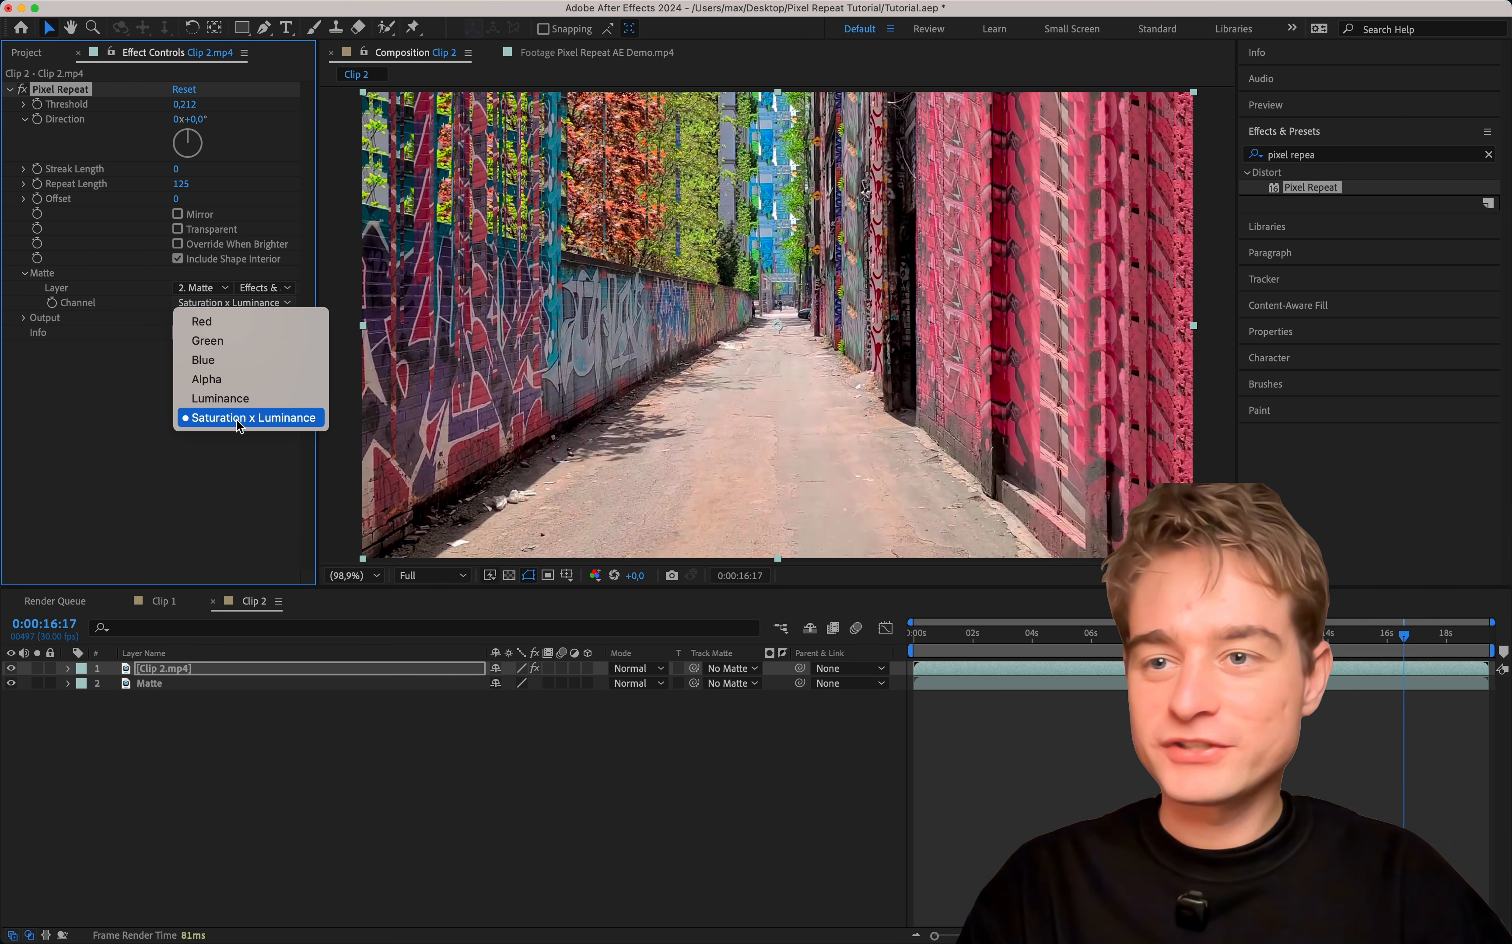
{"action": "left_click", "coordinate": [223, 418]}
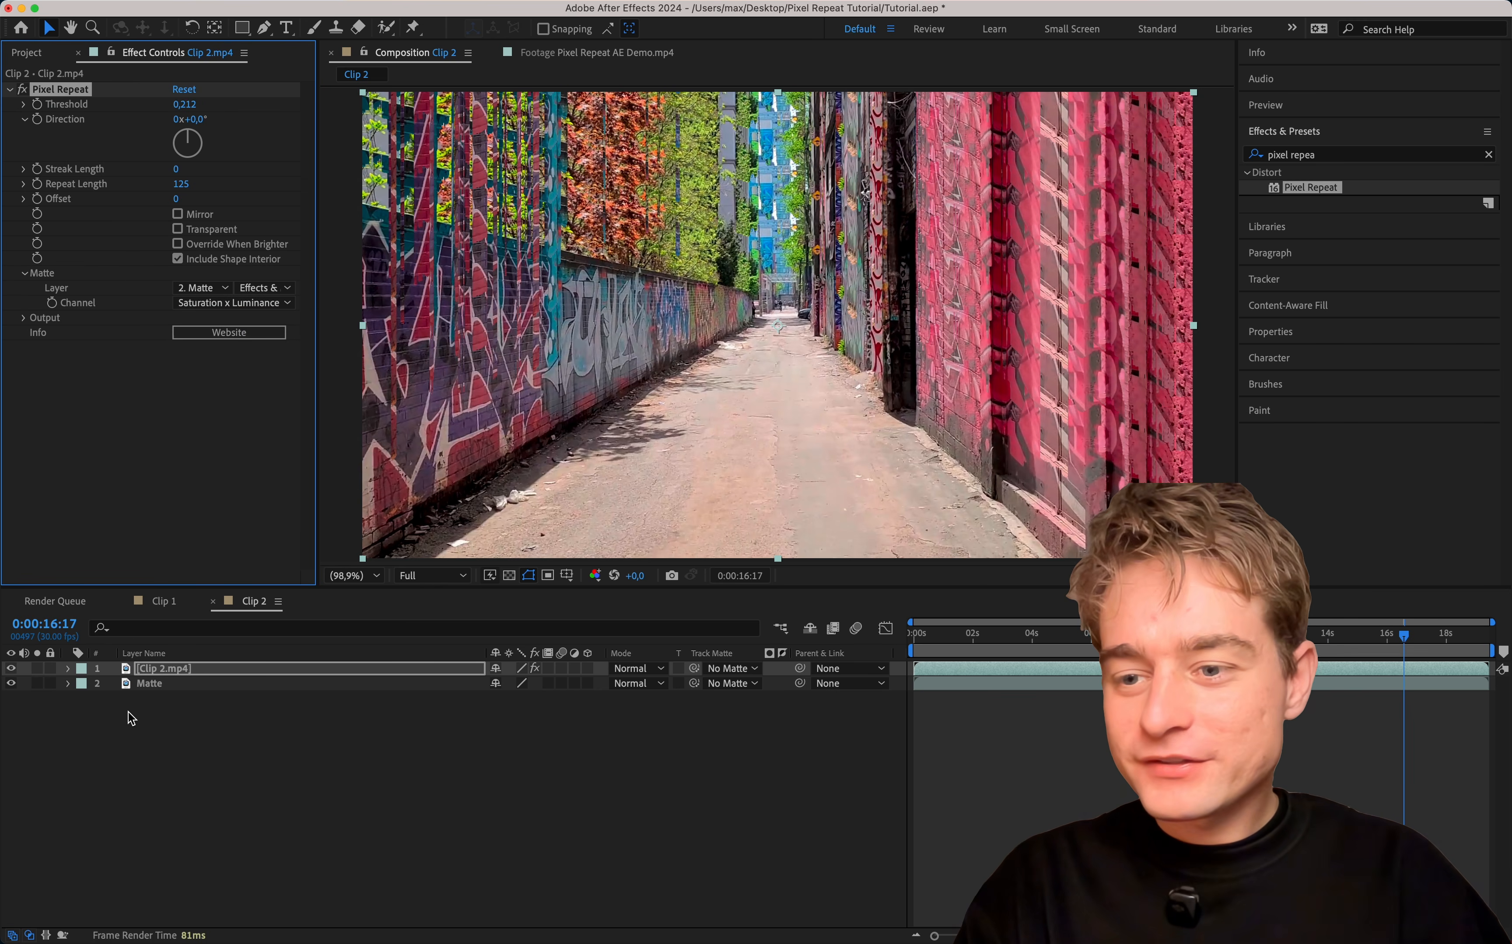
Draw a closed four-point Pen mask around the alley's road surface on the Matte layer, extending past the frame's lower edge.
{"action": "left_click", "coordinate": [176, 685]}
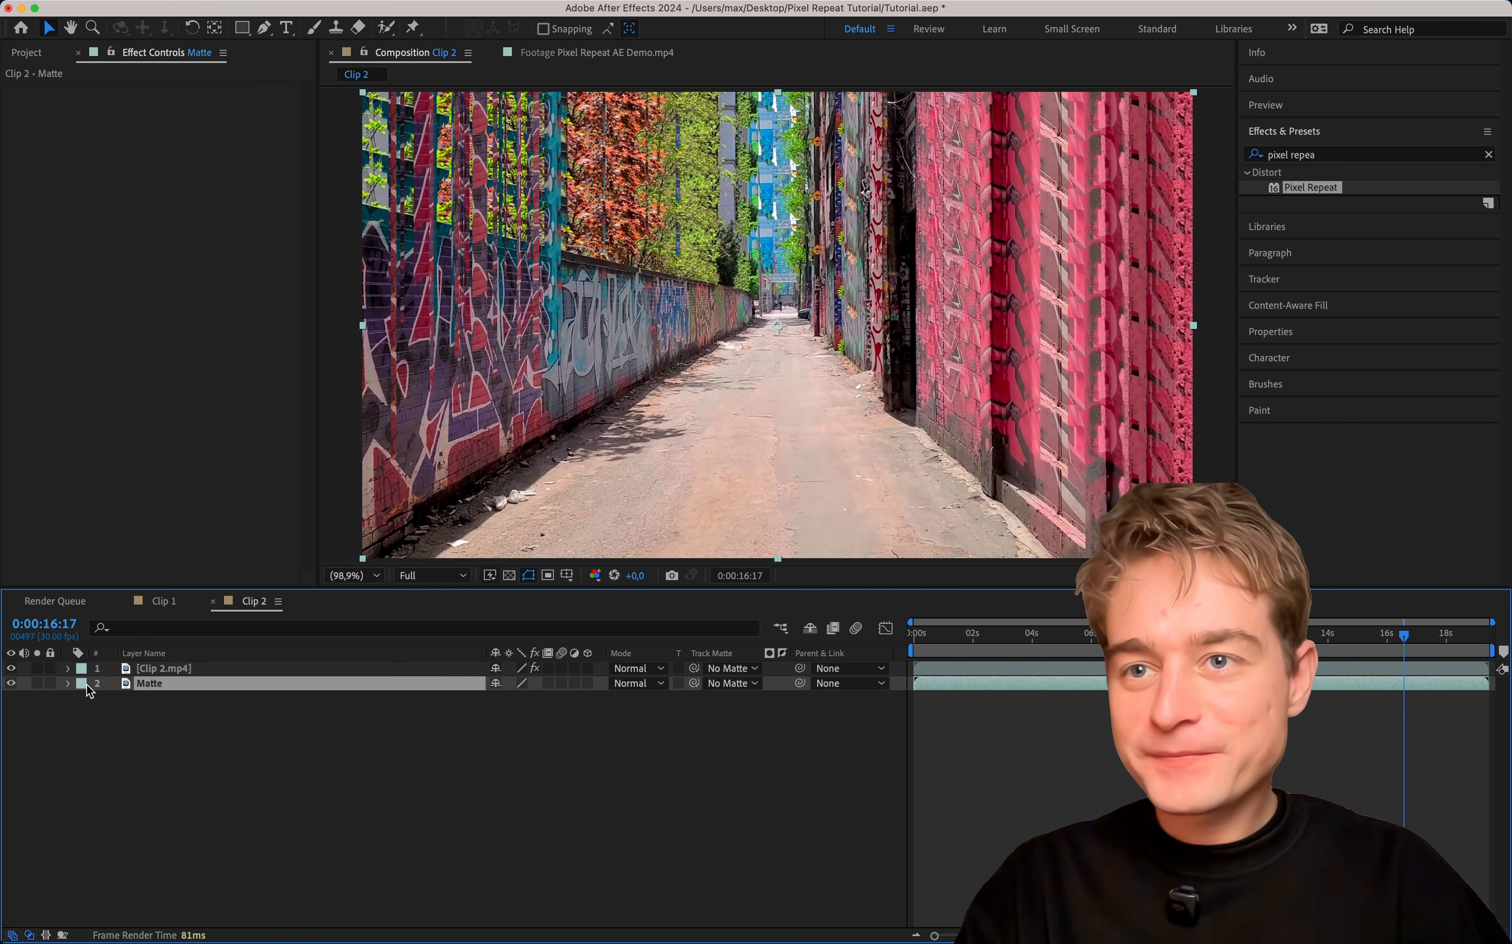
{"action": "left_click", "coordinate": [267, 31]}
{"action": "scroll", "coordinate": [562, 440], "scroll_direction": "left", "scroll_amount": 3}
{"action": "scroll", "coordinate": [562, 440], "scroll_direction": "down", "scroll_amount": 2}
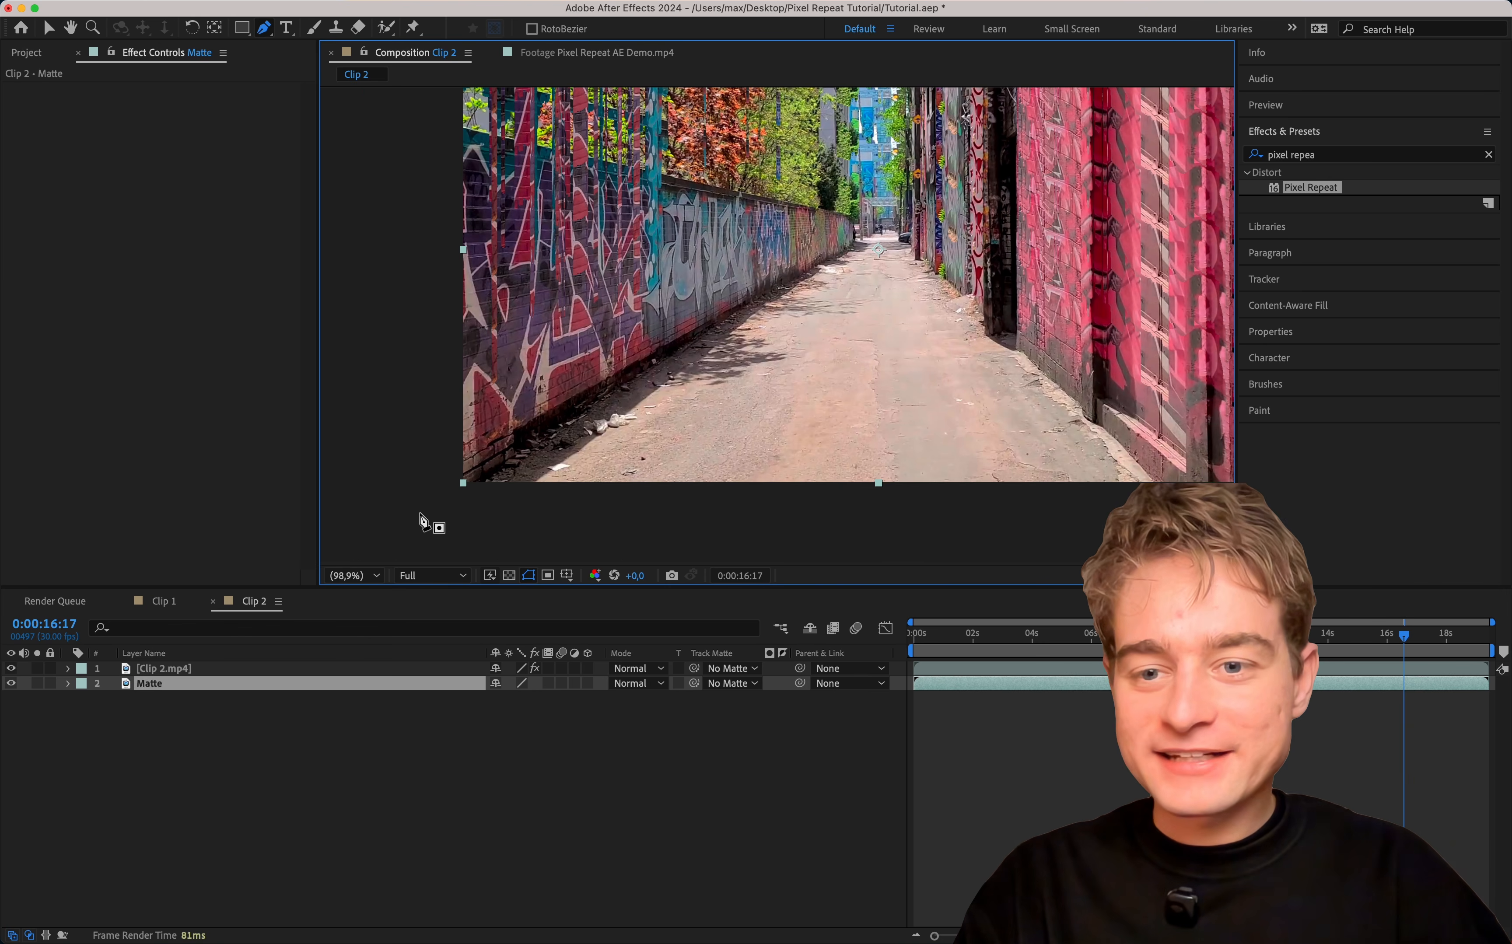
{"action": "left_click", "coordinate": [405, 526]}
{"action": "left_click", "coordinate": [870, 229]}
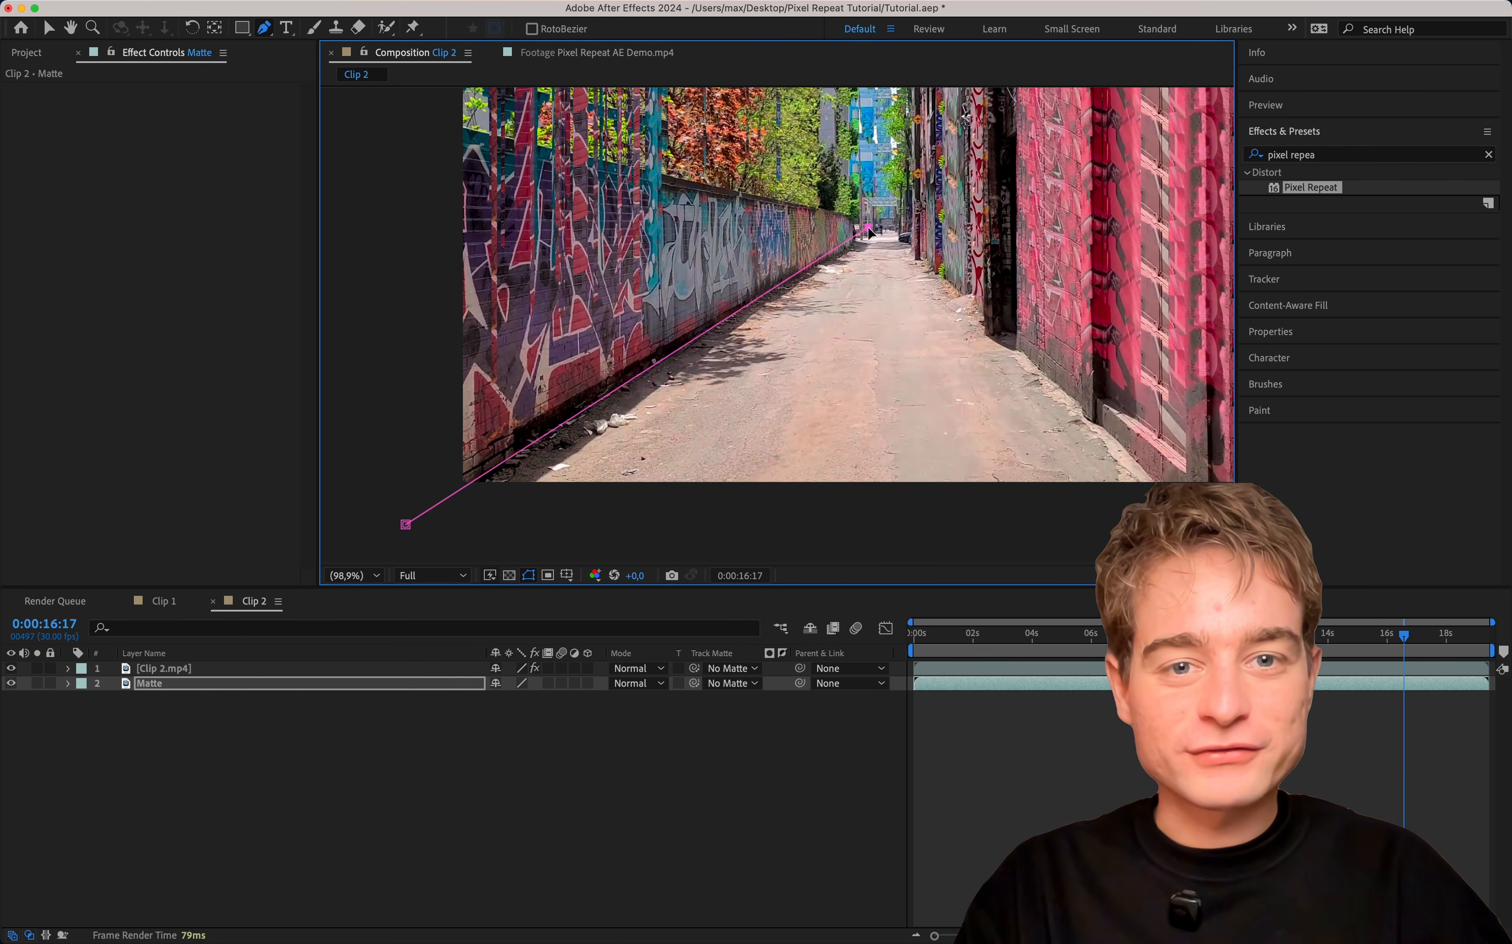
{"action": "left_click", "coordinate": [898, 228]}
{"action": "scroll", "coordinate": [756, 281], "scroll_direction": "right", "scroll_amount": 3}
{"action": "scroll", "coordinate": [756, 281], "scroll_direction": "down", "scroll_amount": 2}
{"action": "left_click", "coordinate": [1066, 462]}
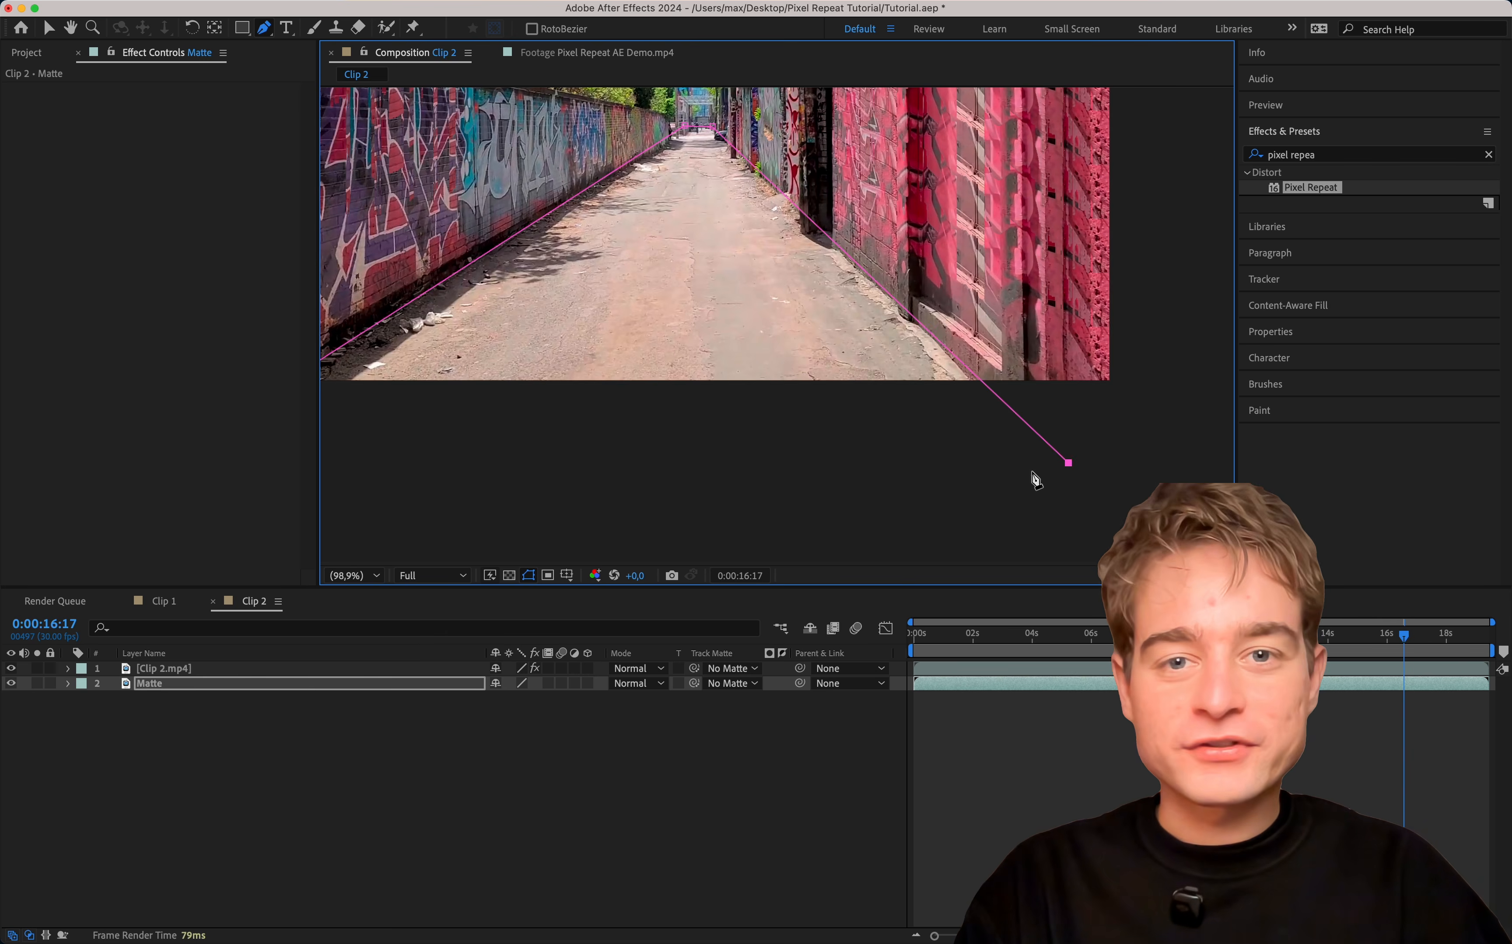
{"action": "scroll", "coordinate": [838, 468], "scroll_direction": "left", "scroll_amount": 3}
{"action": "scroll", "coordinate": [837, 468], "scroll_direction": "up", "scroll_amount": 1}
{"action": "left_click", "coordinate": [436, 476]}
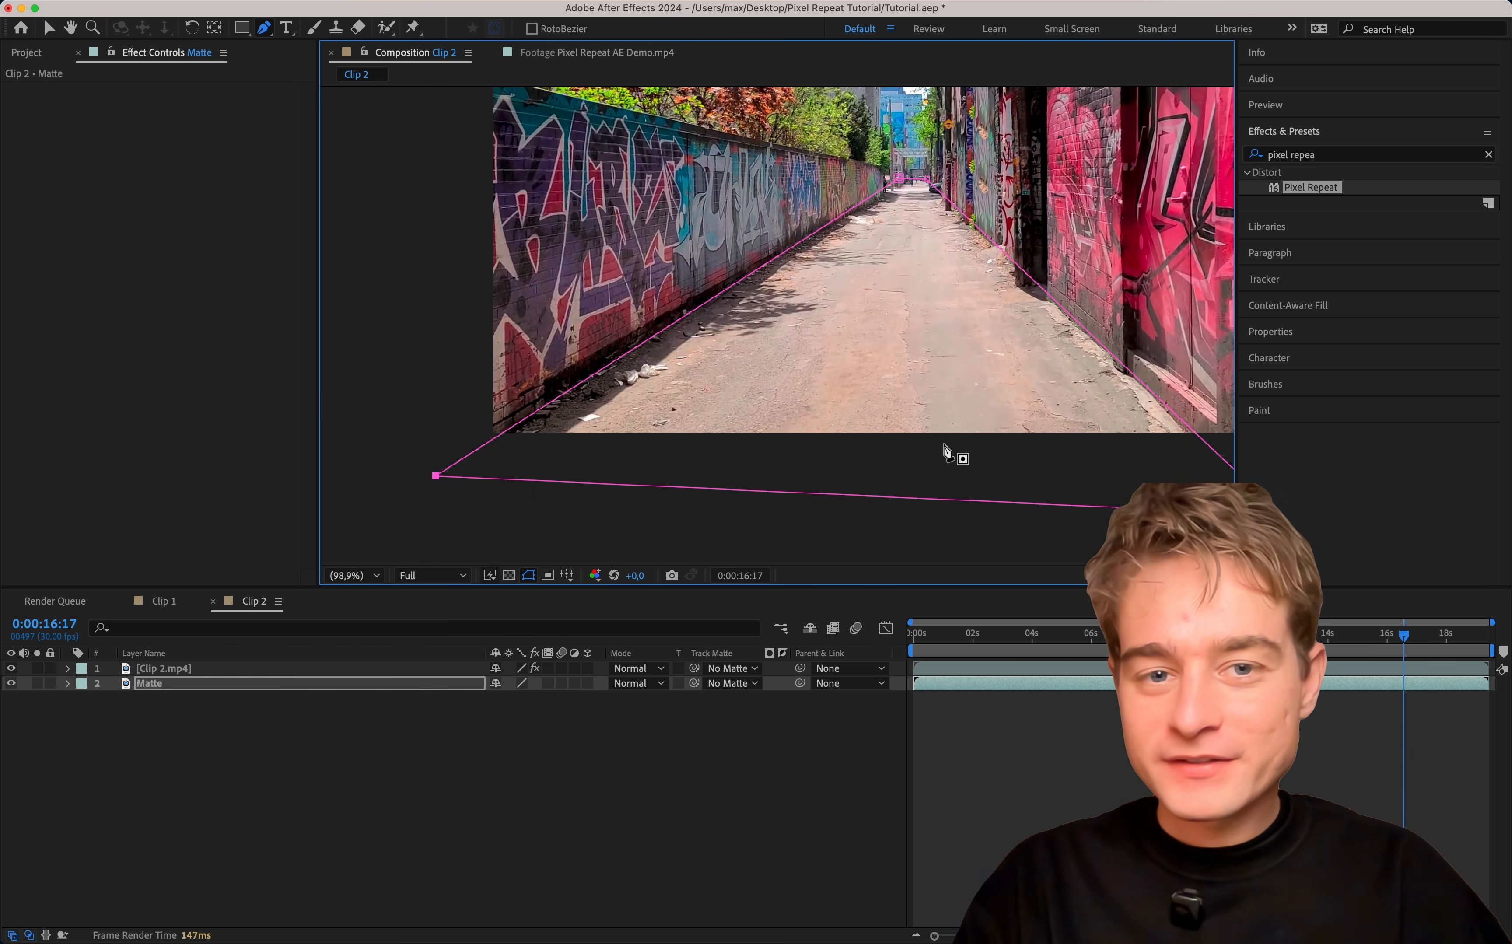
{"action": "scroll", "coordinate": [748, 450], "scroll_direction": "left", "scroll_amount": 3}
{"action": "scroll", "coordinate": [749, 450], "scroll_direction": "up", "scroll_amount": 2}
Set the Matte layer's road mask to Subtract and adjust its outline at the far end of the alley.
{"action": "key", "text": "m"}
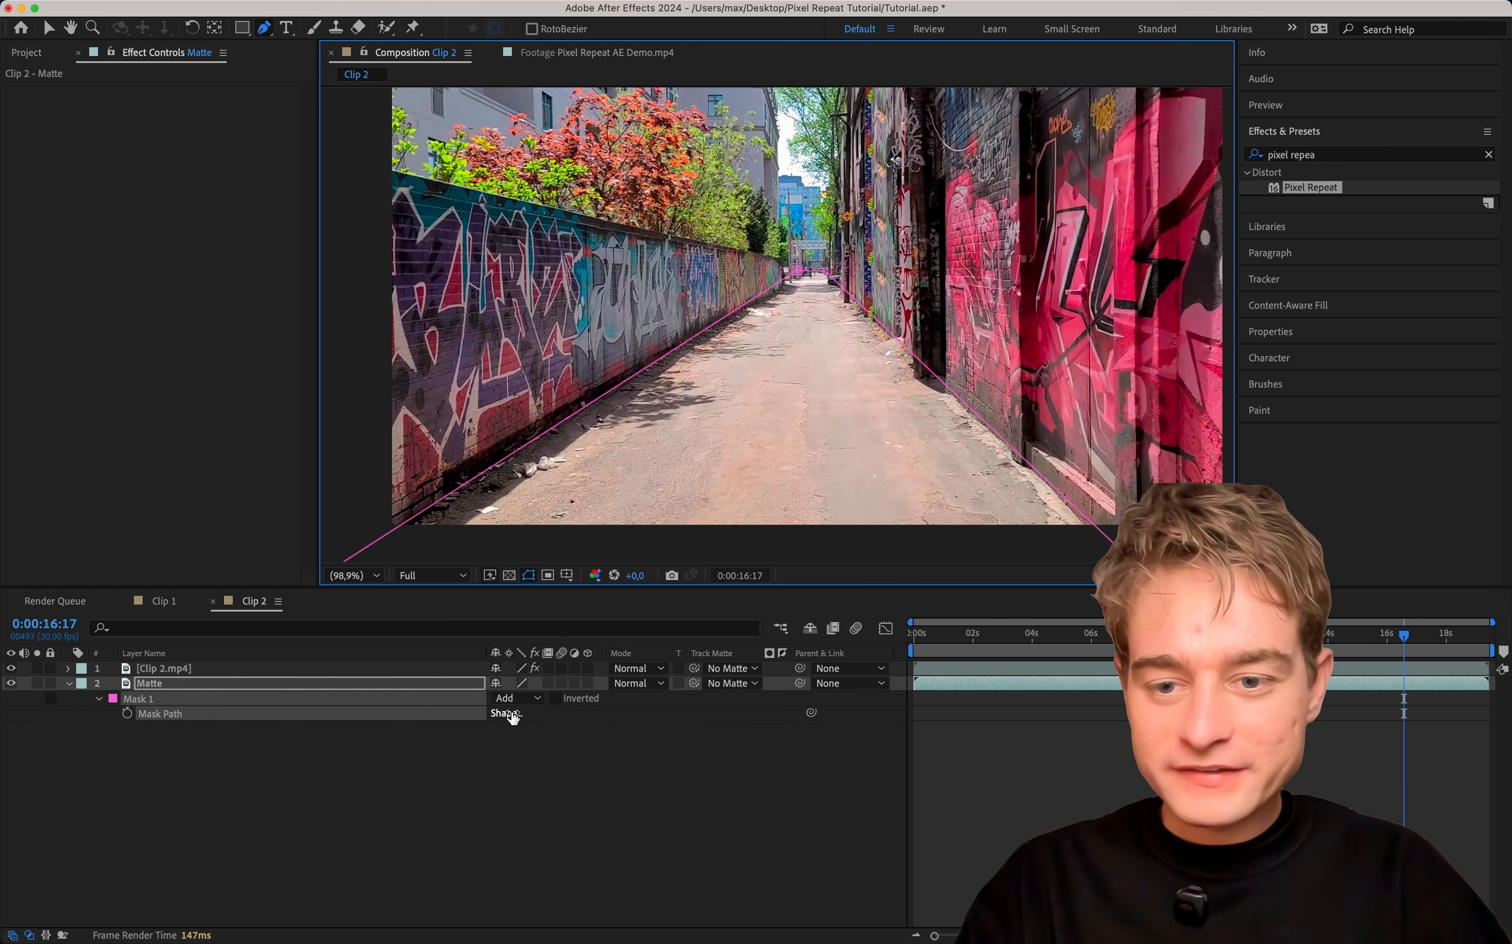
{"action": "left_click", "coordinate": [513, 698]}
{"action": "left_click", "coordinate": [531, 762]}
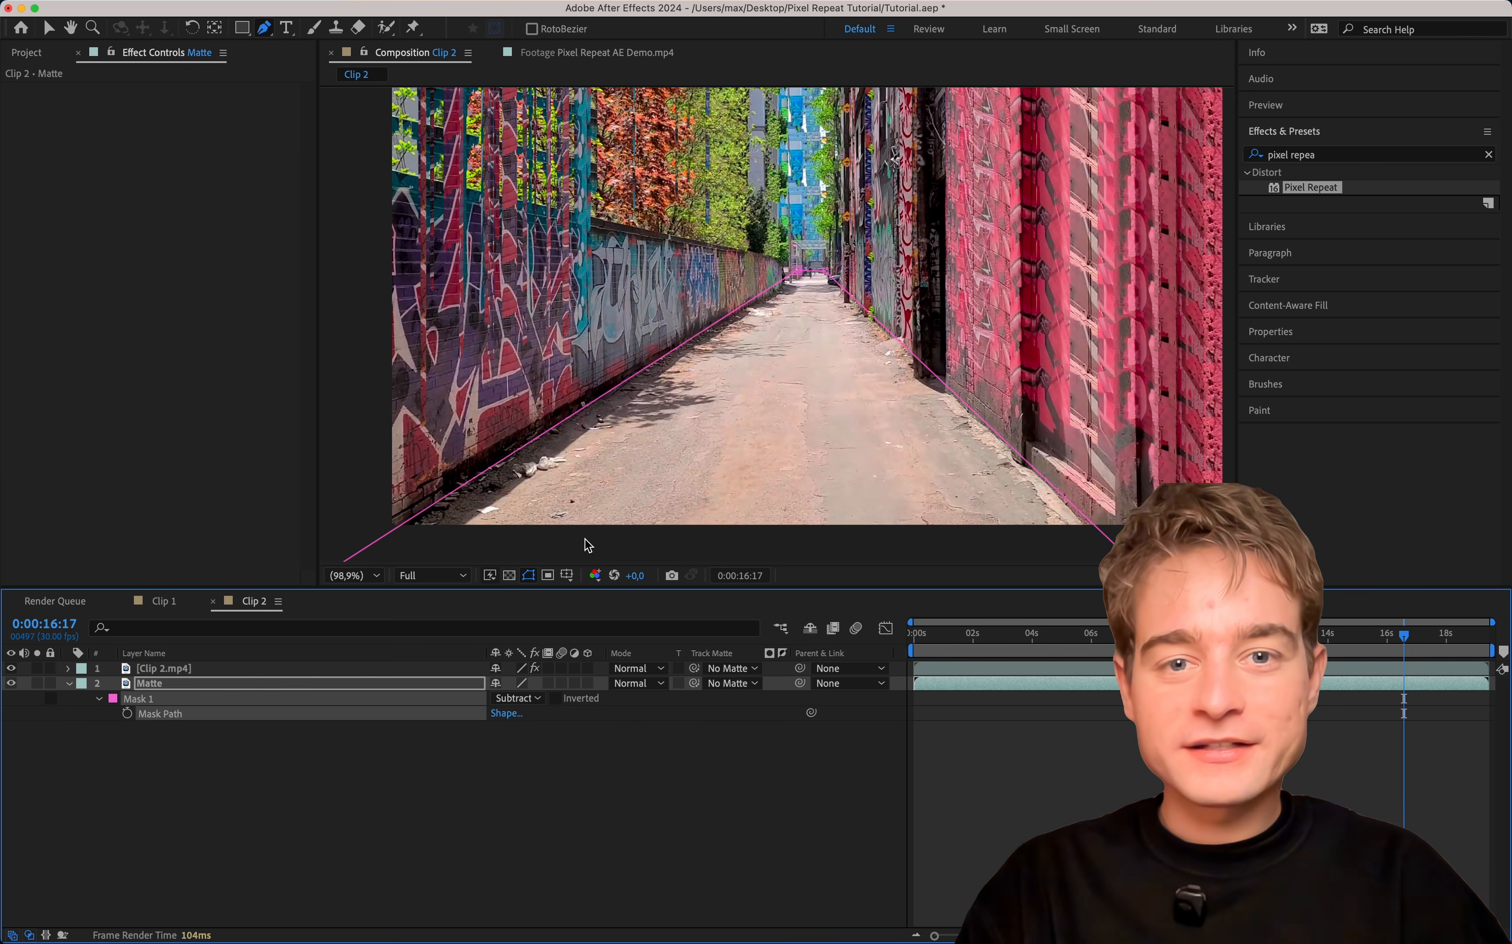
{"action": "key", "text": "space"}
{"action": "left_click_drag", "start_coordinate": [655, 317], "coordinate": [635, 361]}
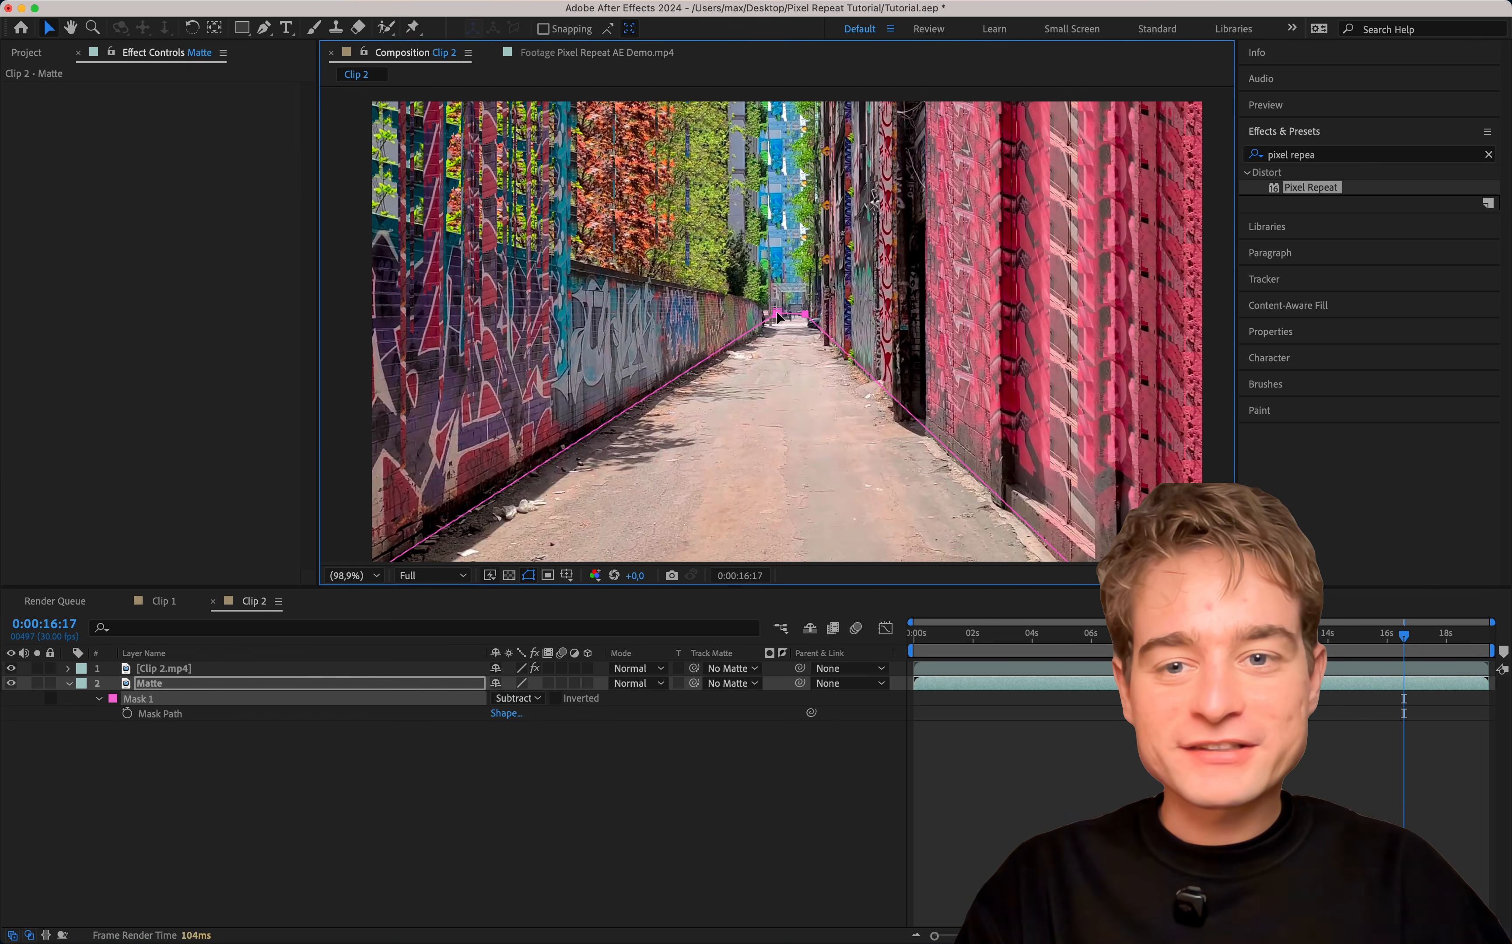
{"action": "mouse_move", "coordinate": [777, 313]}
{"action": "left_mouse_down"}
{"action": "mouse_move", "coordinate": [758, 237]}
{"action": "mouse_move", "coordinate": [834, 197]}
{"action": "mouse_move", "coordinate": [921, 280]}
{"action": "mouse_move", "coordinate": [1123, 187]}
{"action": "mouse_move", "coordinate": [406, 431]}
{"action": "mouse_move", "coordinate": [759, 404]}
{"action": "mouse_move", "coordinate": [776, 319]}
{"action": "left_mouse_up"}
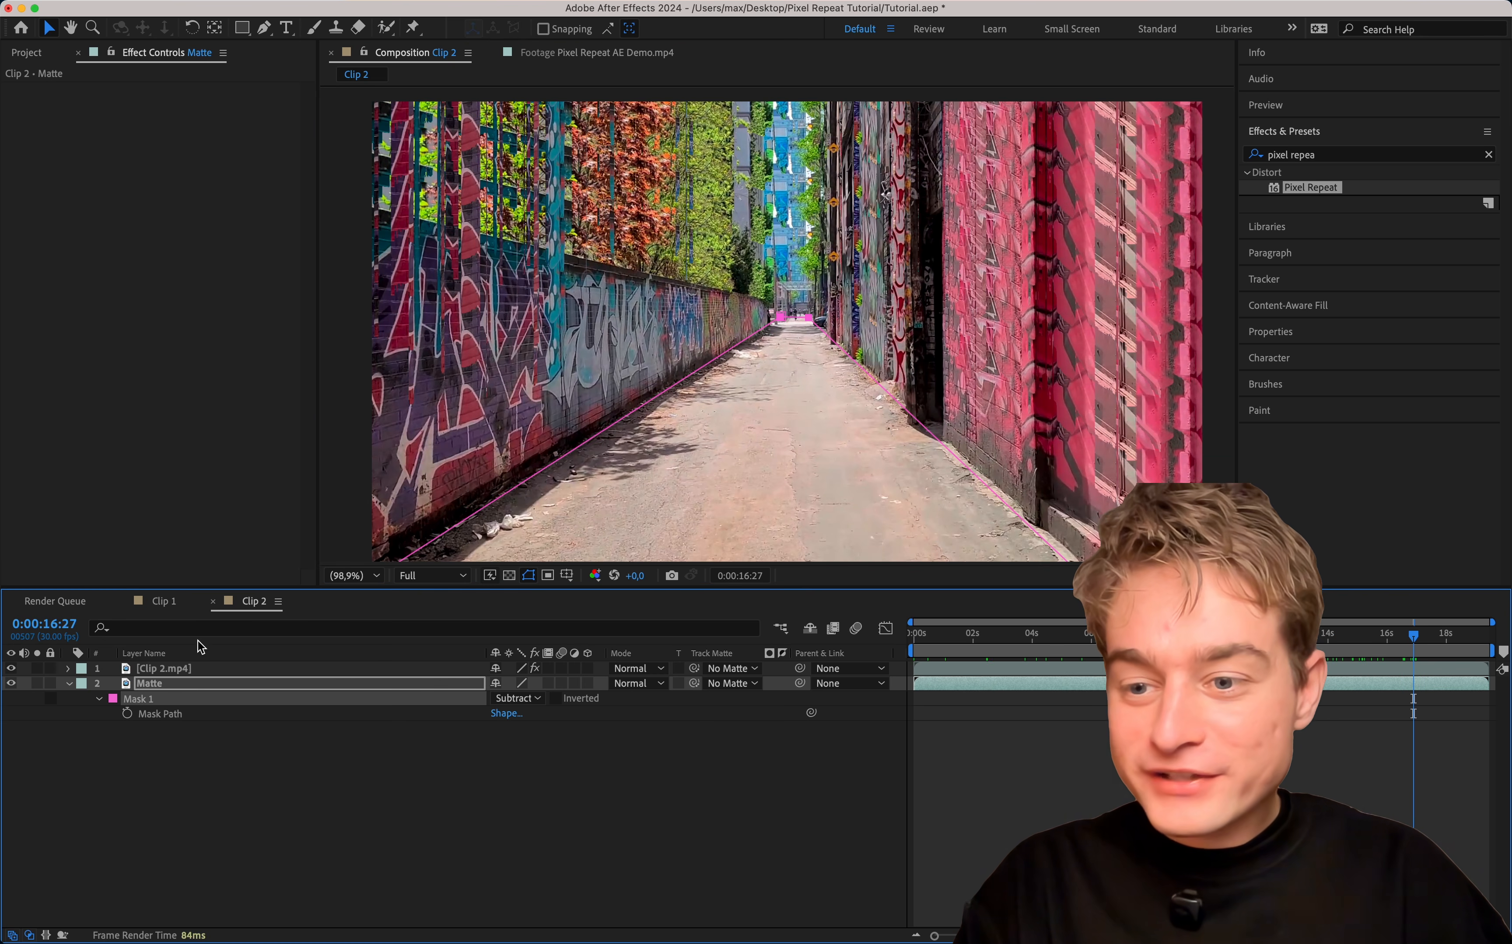
Set the Pixel Repeat Threshold on Clip 2.mp4 to 0.138 and try adjusting its Offset.
{"action": "left_click", "coordinate": [194, 668]}
{"action": "left_click_drag", "start_coordinate": [186, 108], "coordinate": [127, 103]}
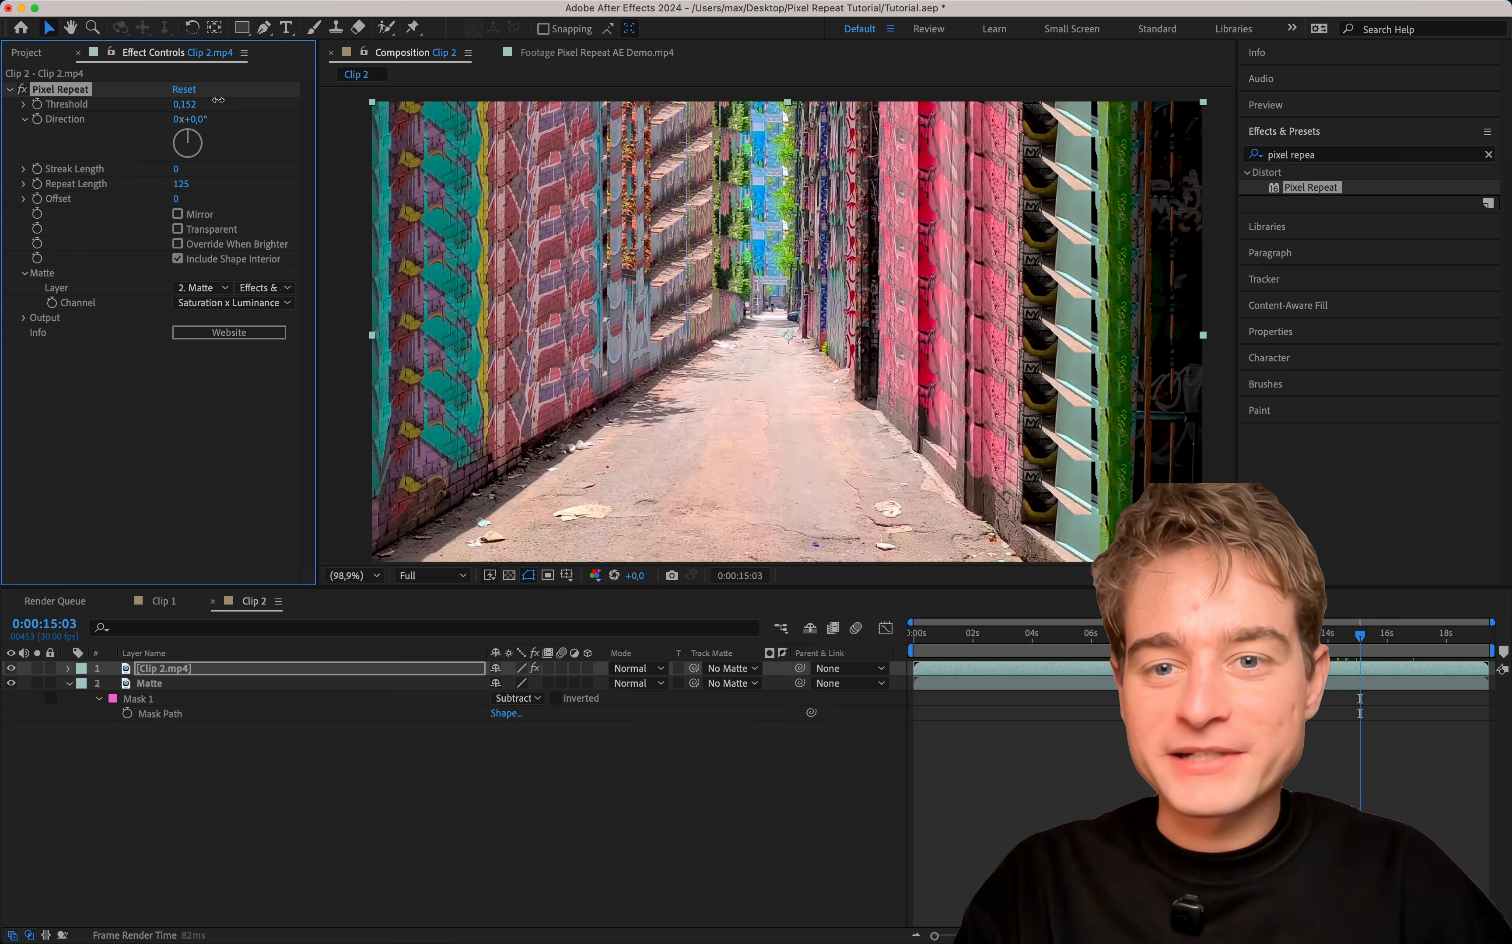
{"action": "left_click_drag", "start_coordinate": [217, 100], "coordinate": [209, 101]}
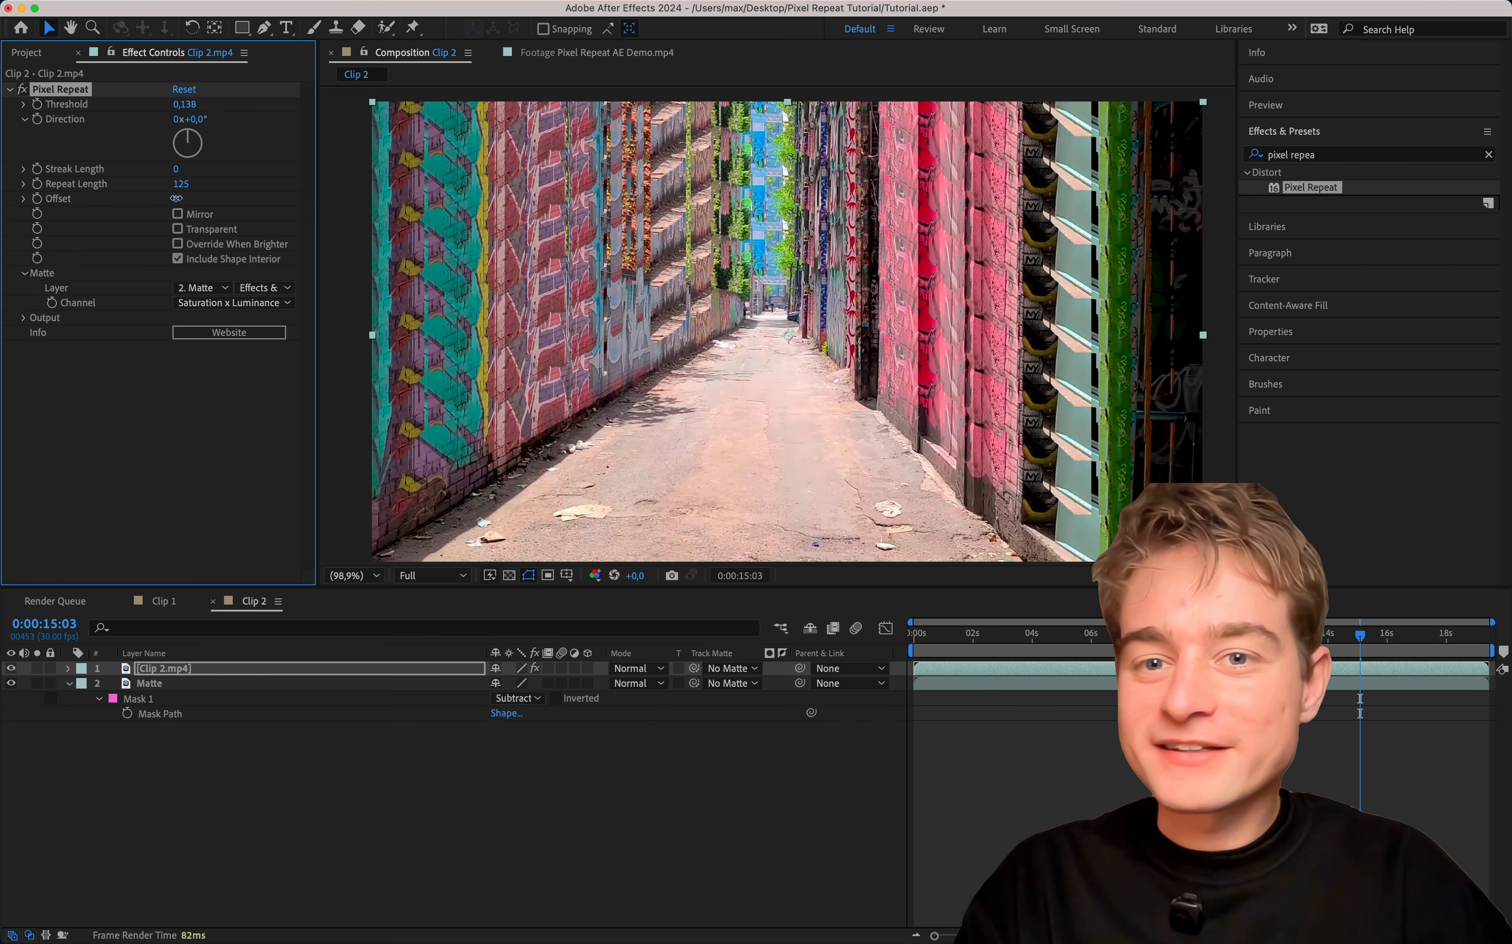
{"action": "mouse_move", "coordinate": [185, 203]}
{"action": "left_mouse_down"}
{"action": "mouse_move", "coordinate": [334, 185]}
{"action": "mouse_move", "coordinate": [187, 197]}
{"action": "left_mouse_up"}
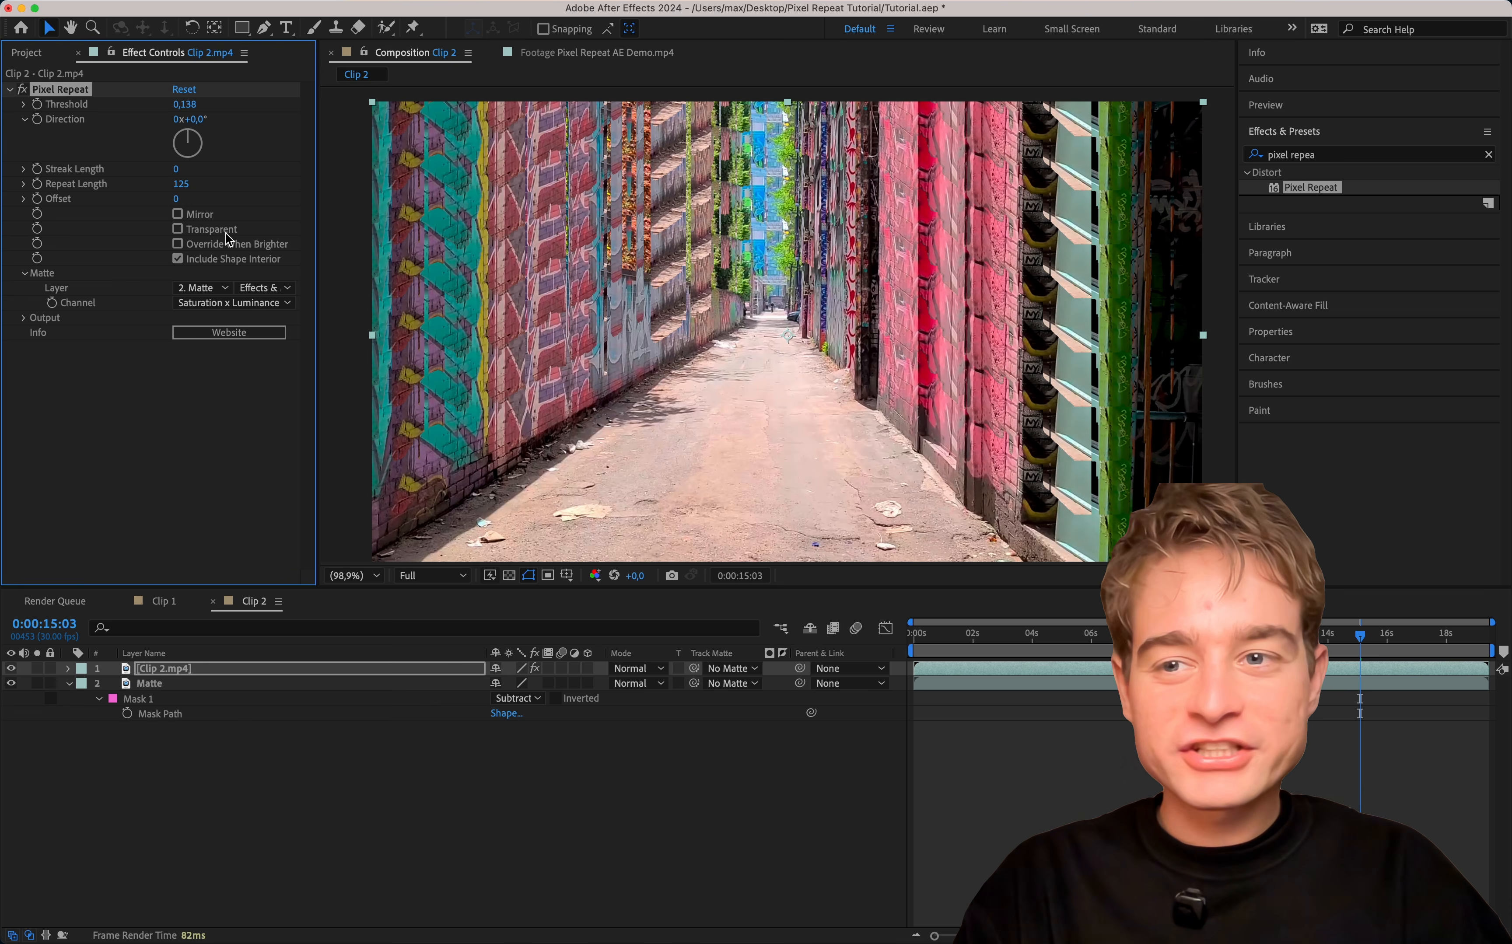
Set the Pixel Repeat output to show Effect Only and hide the Matte layer.
{"action": "left_click", "coordinate": [26, 317]}
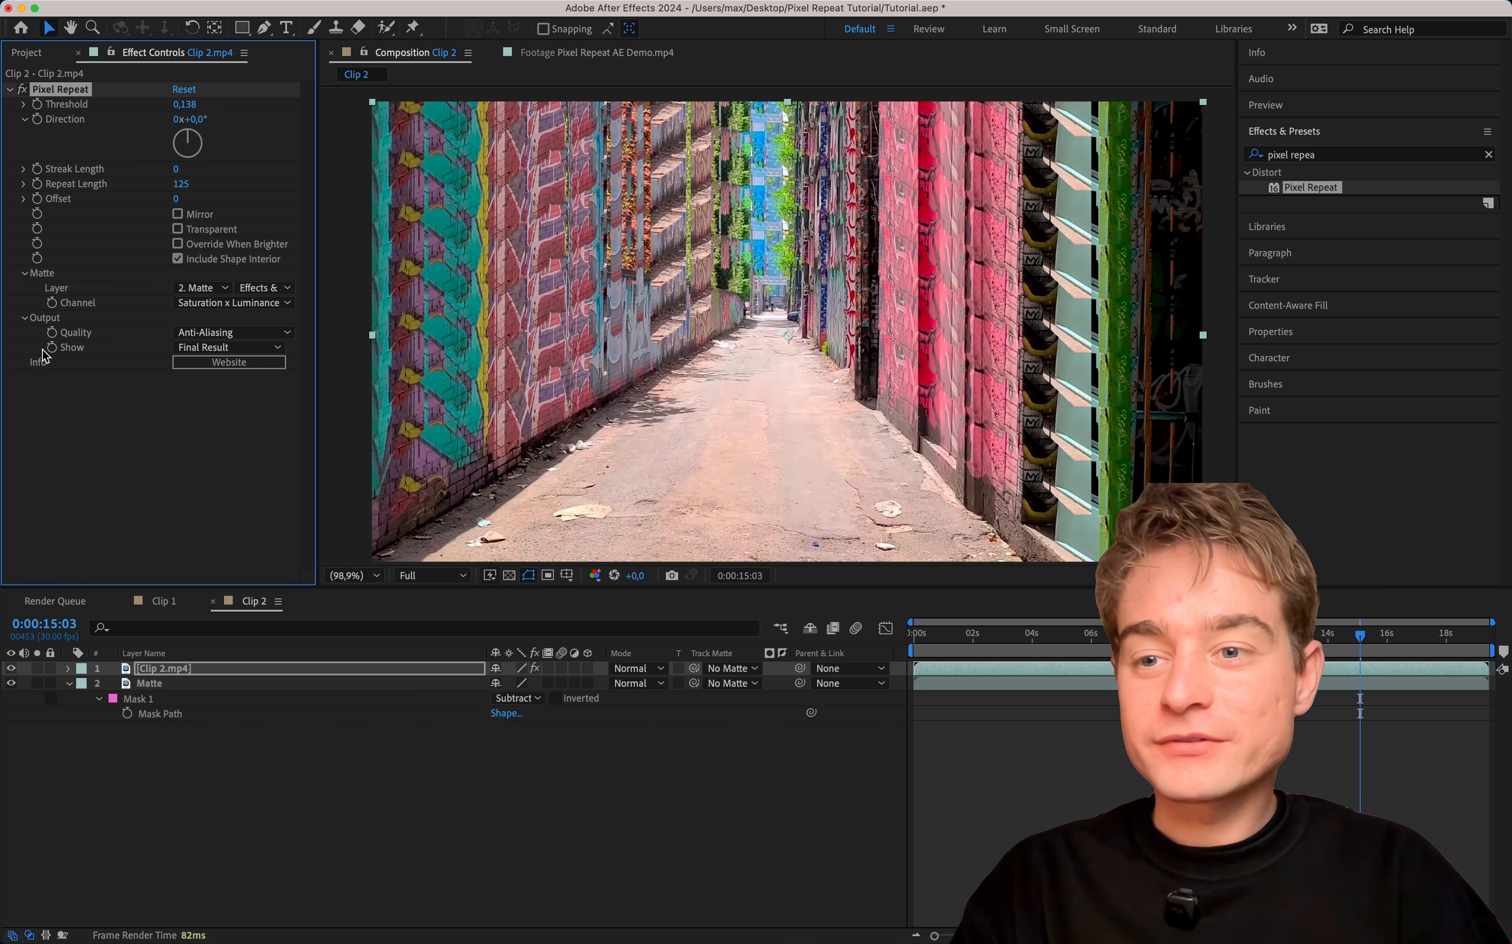
{"action": "left_click", "coordinate": [192, 354]}
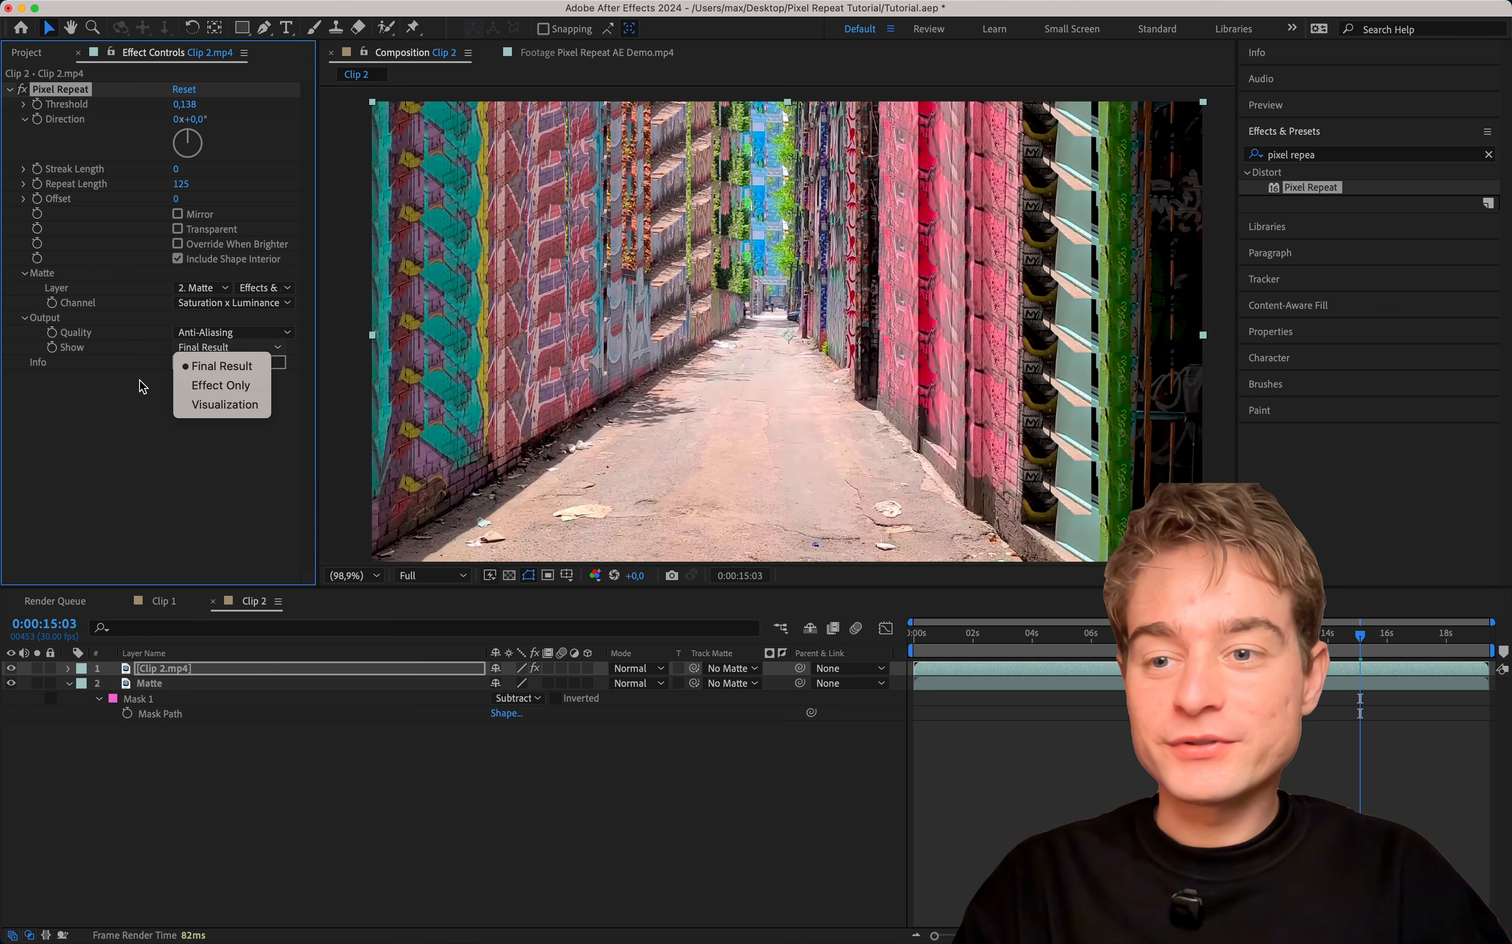
{"action": "left_click", "coordinate": [233, 386]}
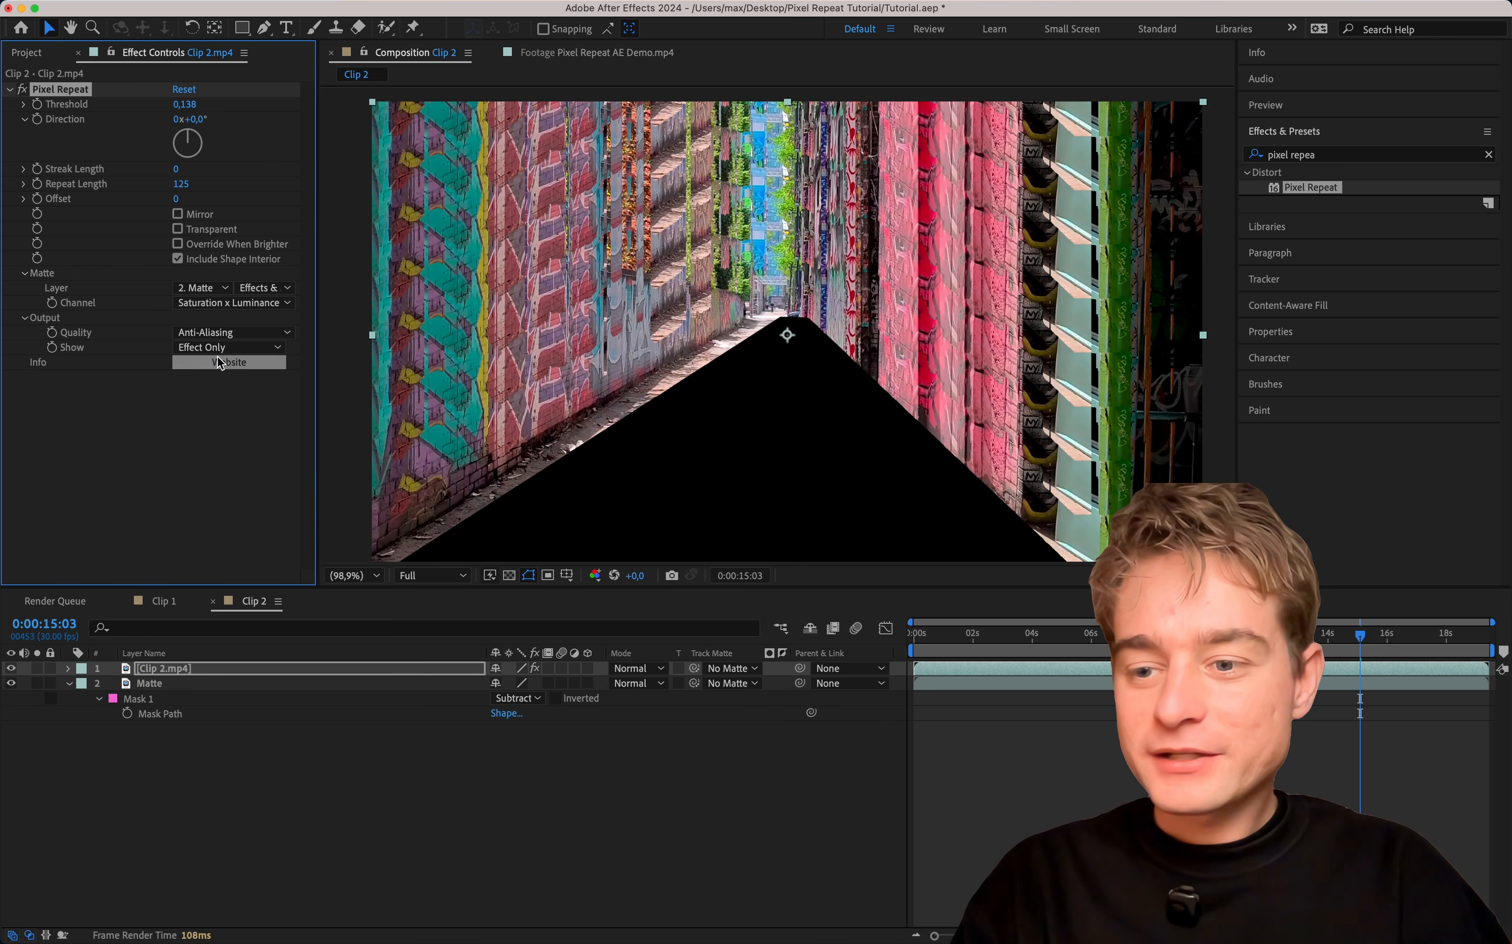
{"action": "left_click", "coordinate": [10, 684]}
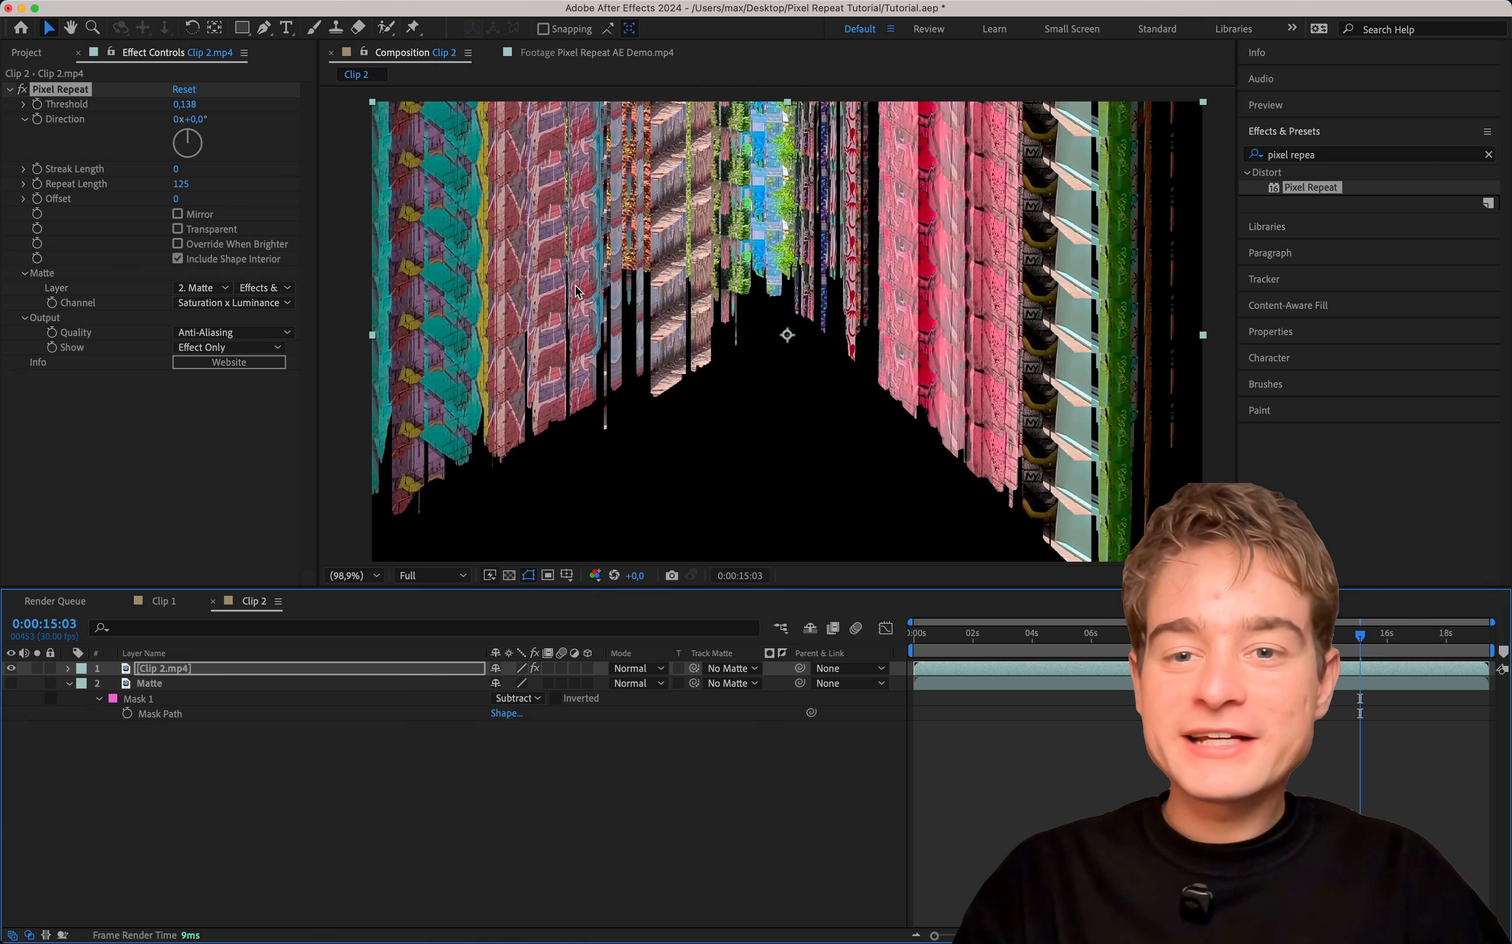
{"action": "left_click_drag", "start_coordinate": [195, 134], "coordinate": [187, 94]}
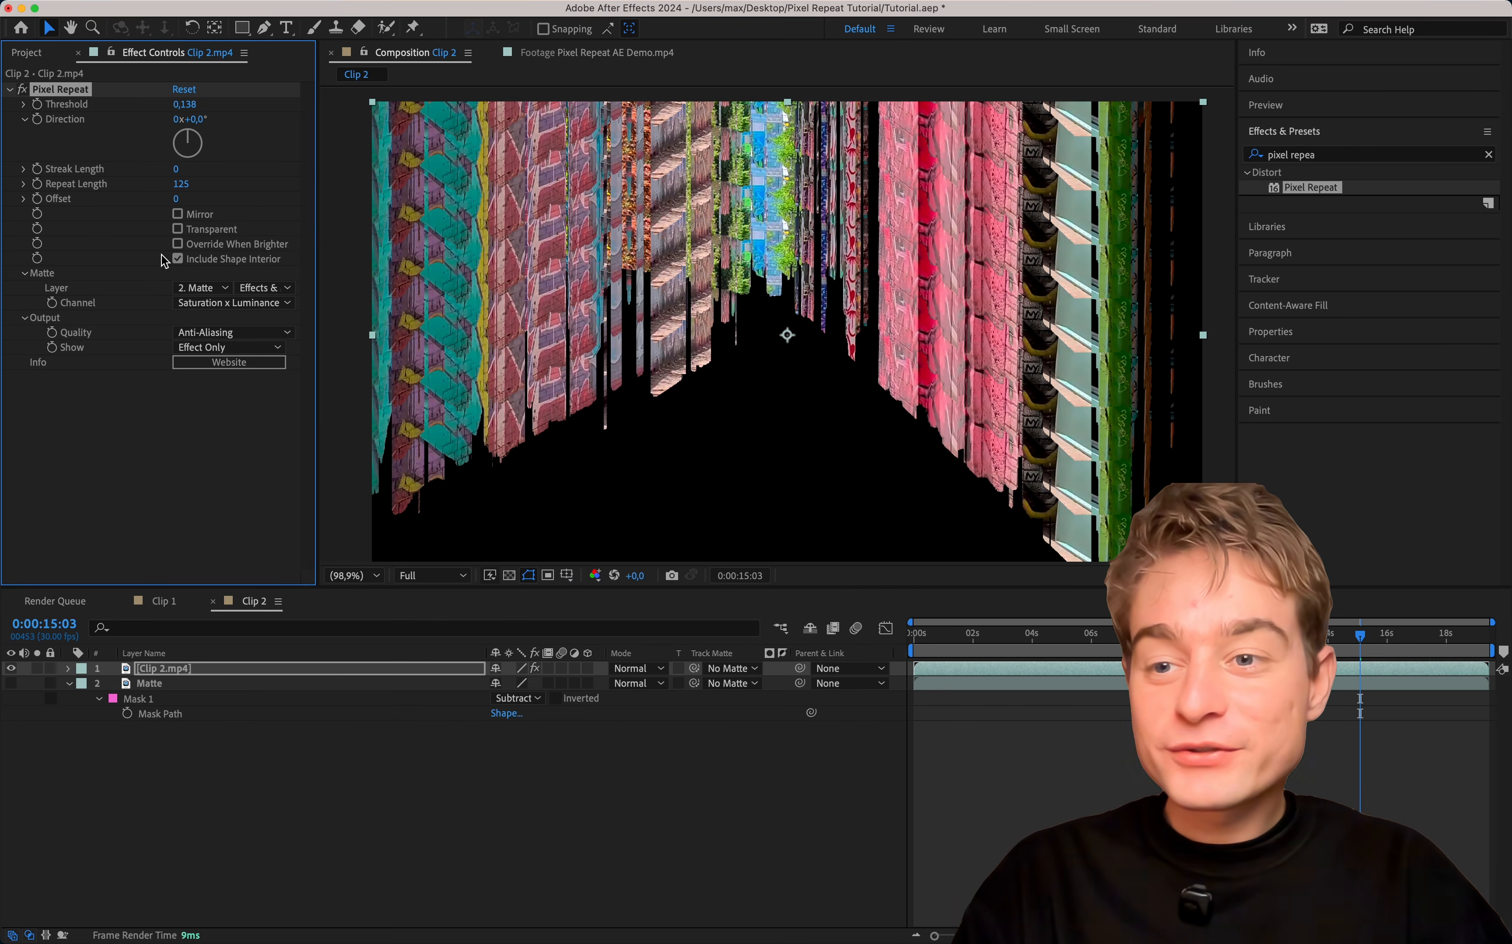
Set the Pixel Repeat output to show Visualization and try a different Streak Length.
{"action": "left_click", "coordinate": [225, 347]}
{"action": "left_click", "coordinate": [236, 406]}
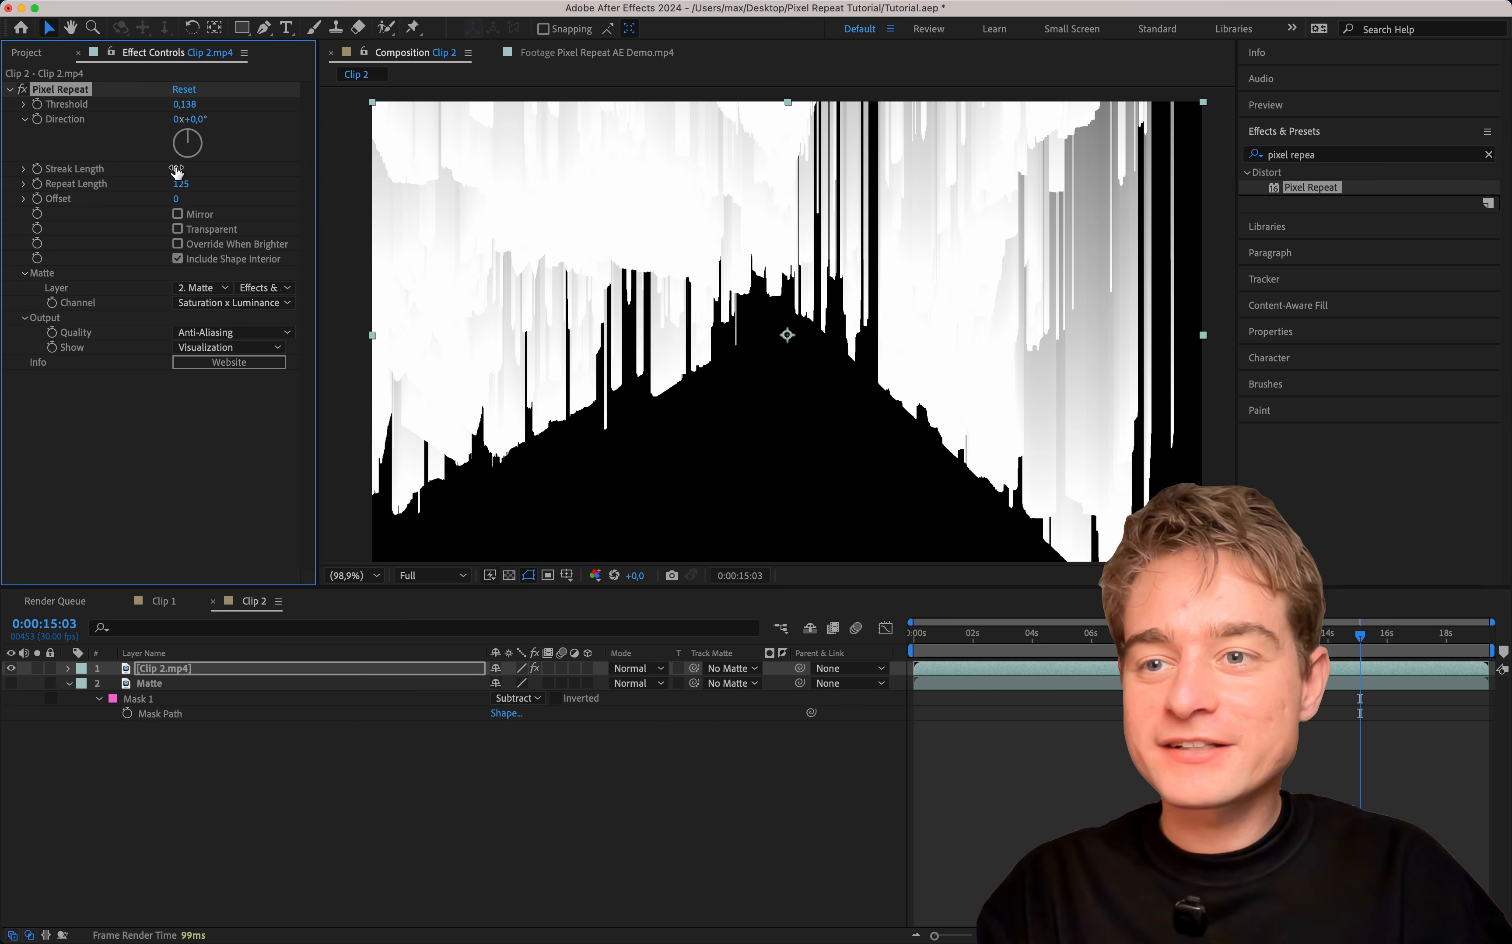
{"action": "mouse_move", "coordinate": [181, 167]}
{"action": "left_mouse_down"}
{"action": "mouse_move", "coordinate": [196, 185]}
{"action": "mouse_move", "coordinate": [217, 144]}
{"action": "mouse_move", "coordinate": [218, 219]}
{"action": "mouse_move", "coordinate": [259, 199]}
{"action": "left_mouse_up"}
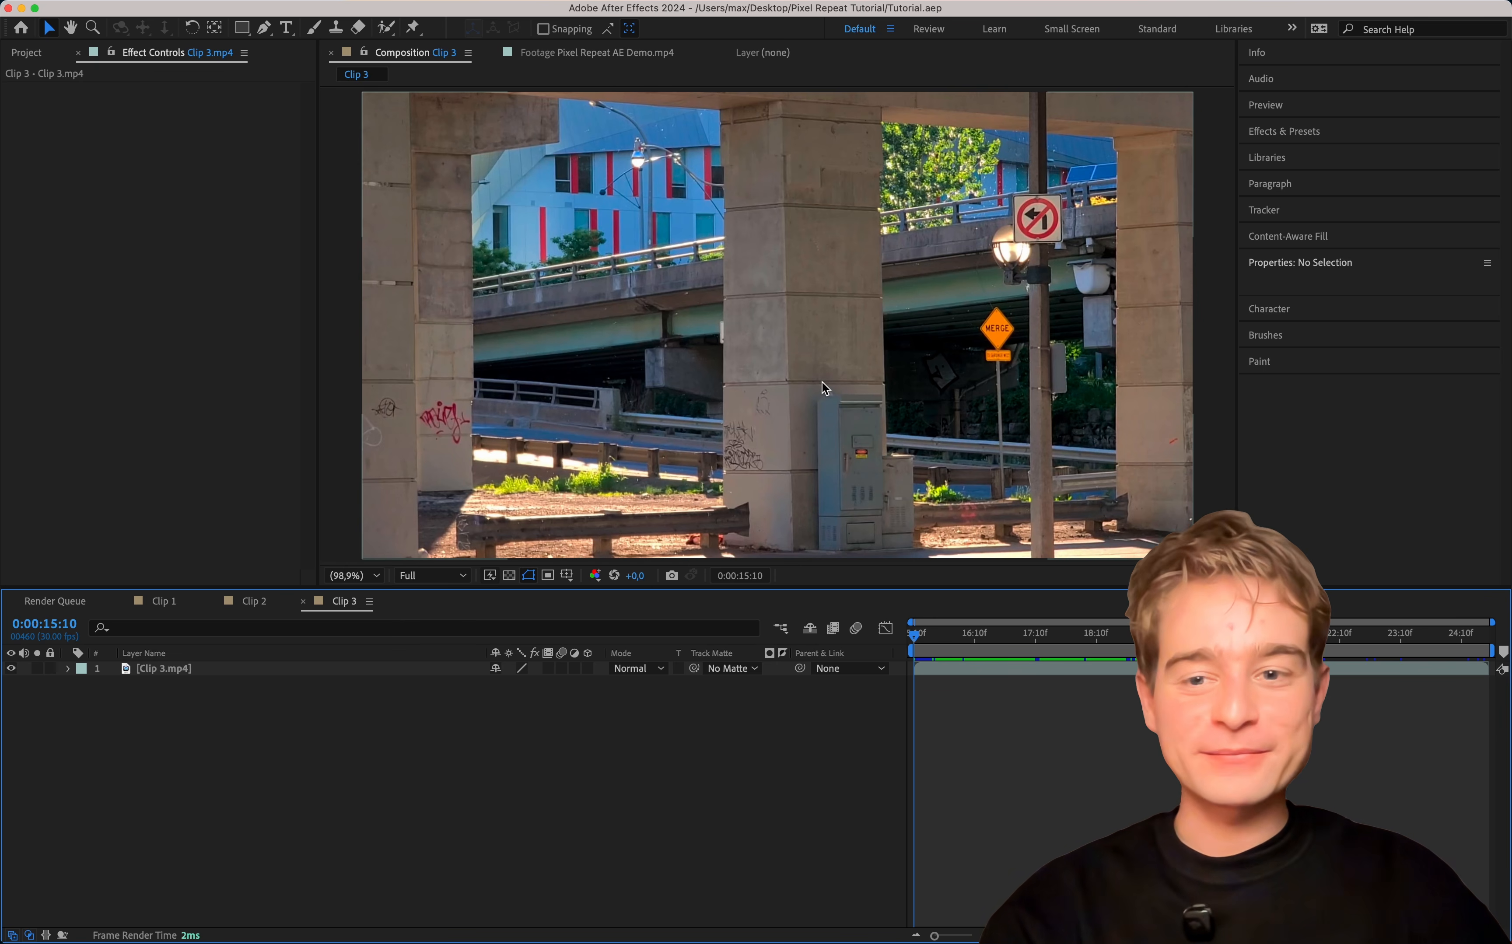
Duplicate the Clip 3.mp4 layer and rename the lower copy Matte.
{"action": "scroll", "coordinate": [974, 362], "scroll_direction": "up", "scroll_amount": 3}
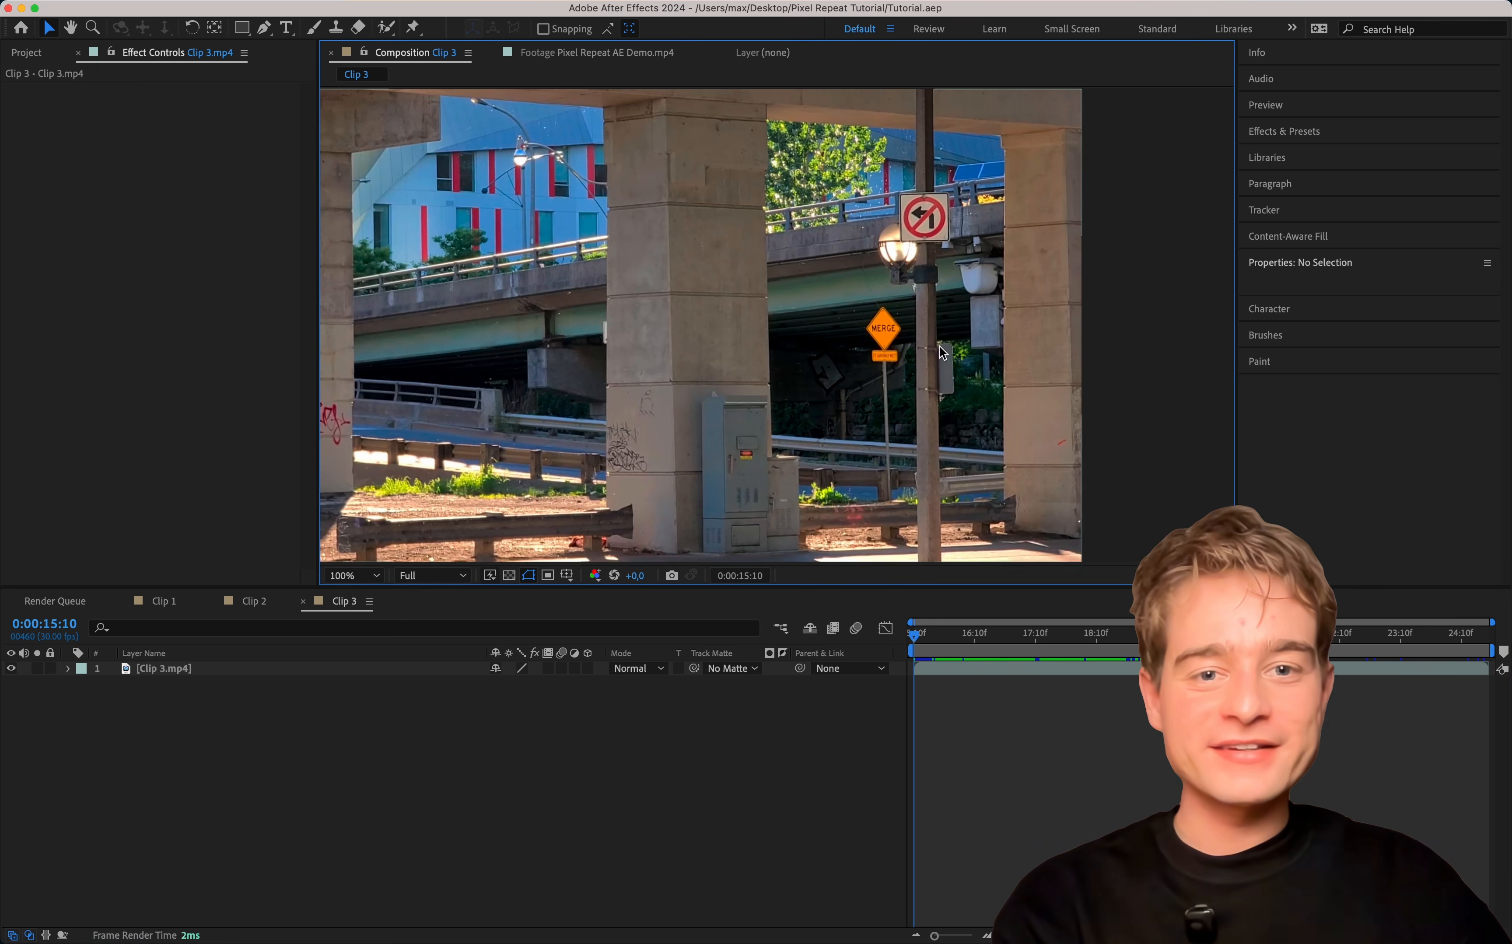
{"action": "left_click", "coordinate": [247, 669]}
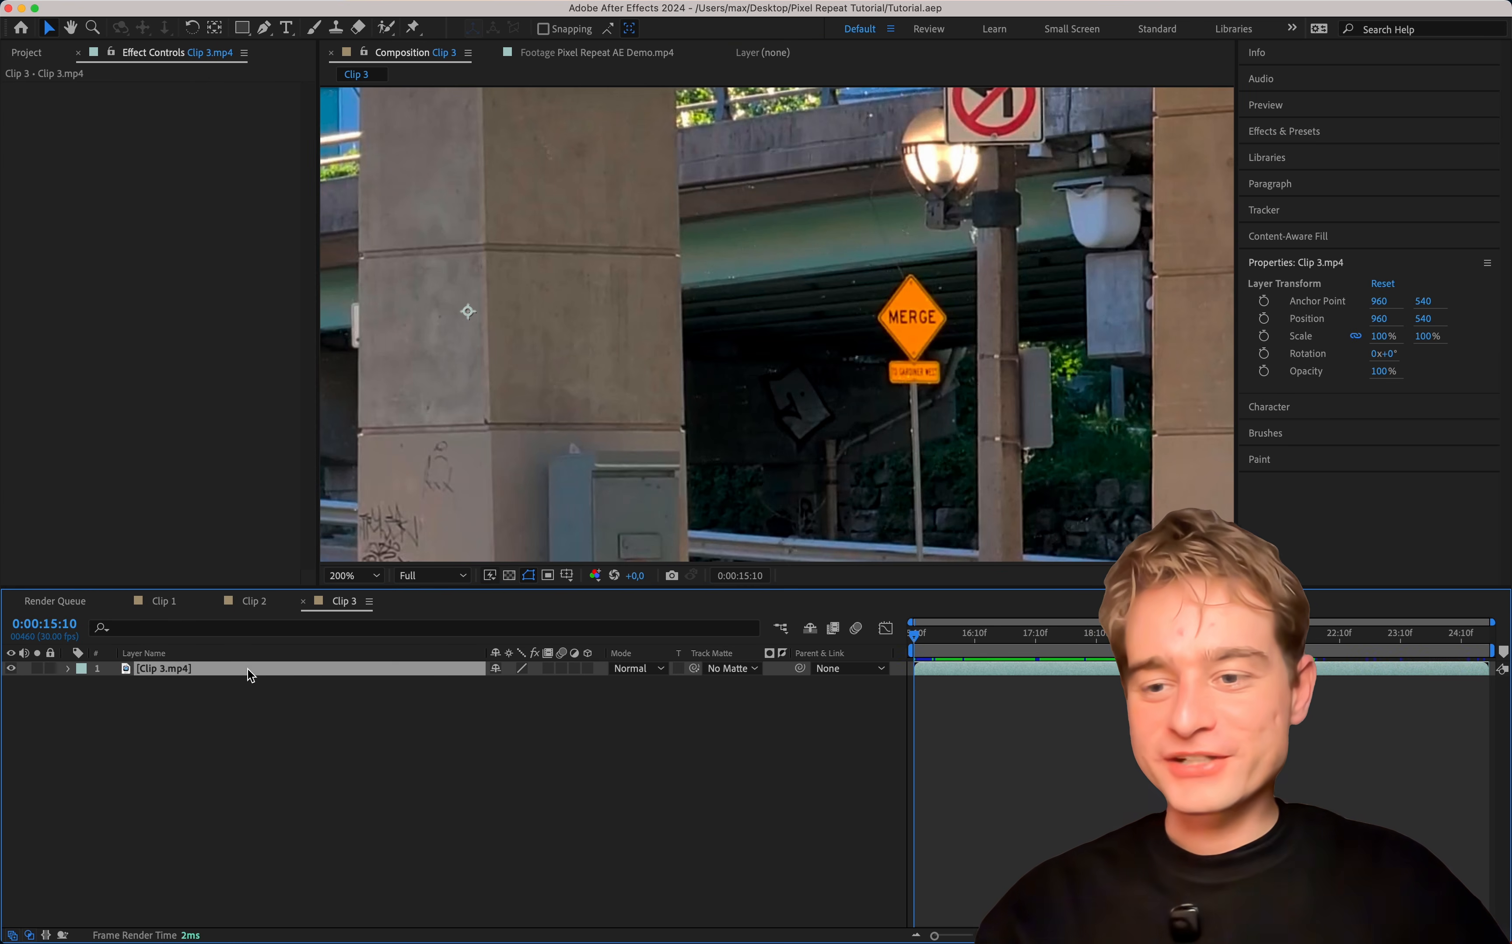
{"action": "key", "text": "super+d"}
{"action": "left_click", "coordinate": [181, 684]}
{"action": "key", "text": "Return"}
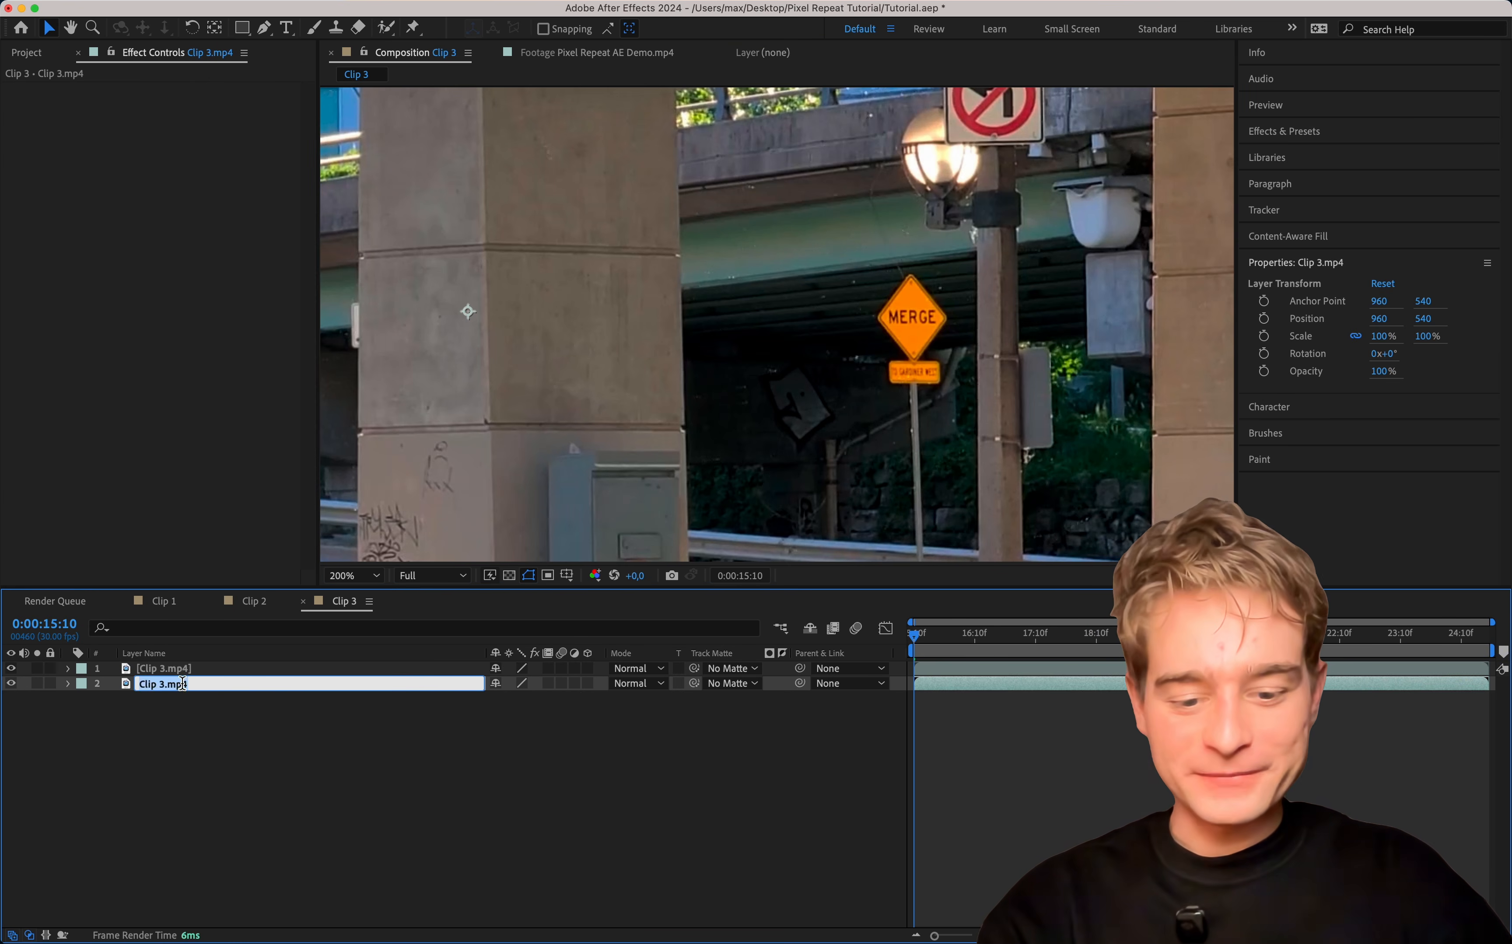
{"action": "type", "text": "Matte"}
{"action": "key", "text": "Return"}
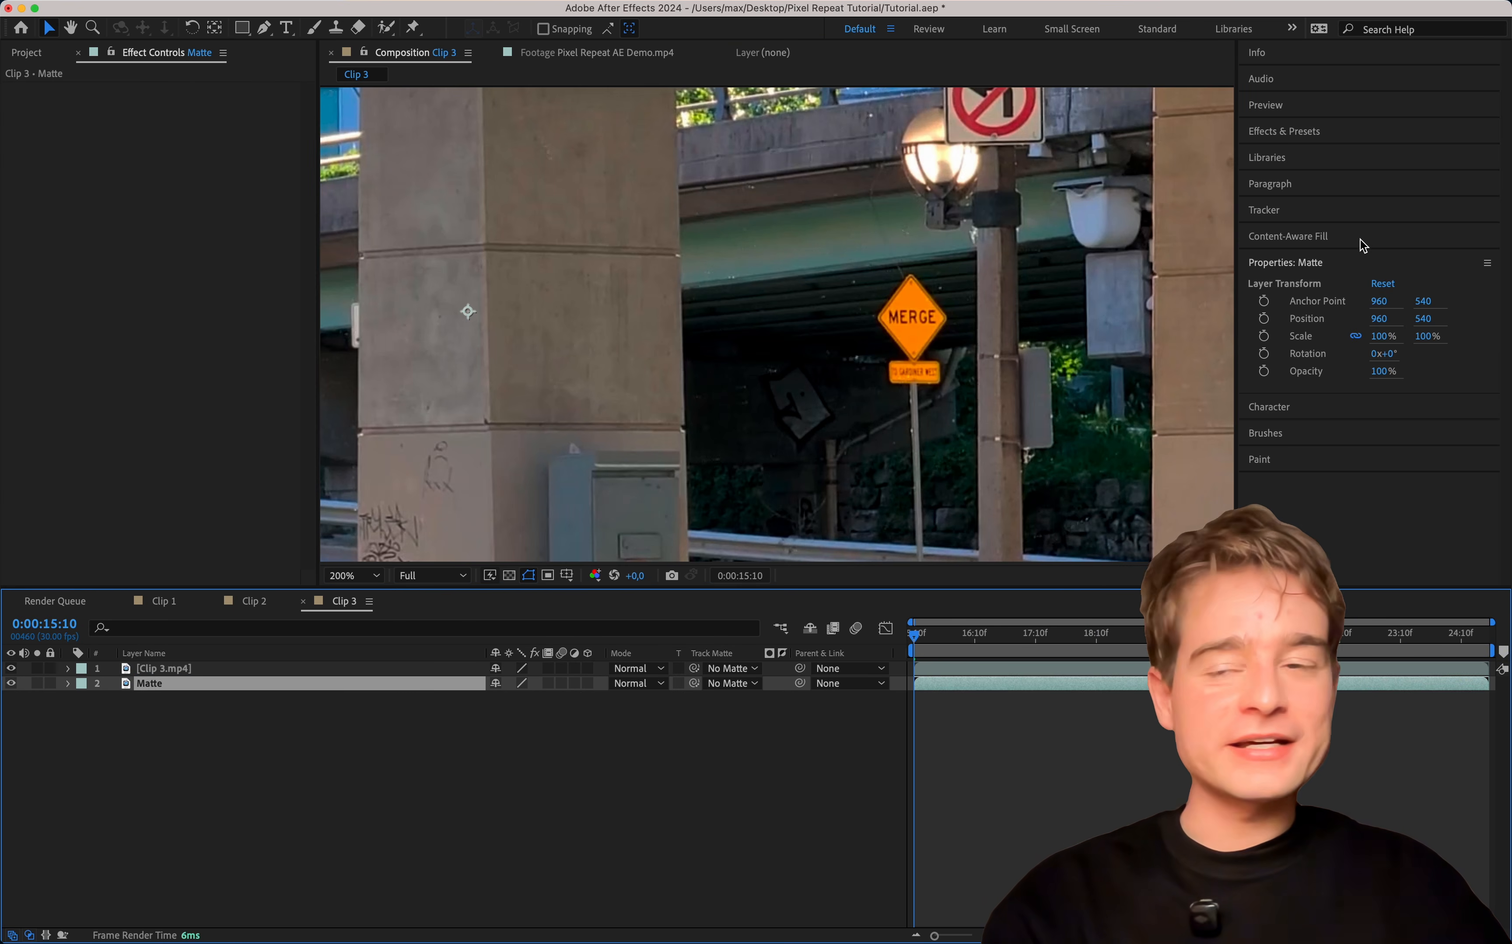
Draw a rectangular mask around the orange MERGE sign on the Matte layer and keyframe its Mask Path at 0:00:15:10.
{"action": "left_click", "coordinate": [248, 28]}
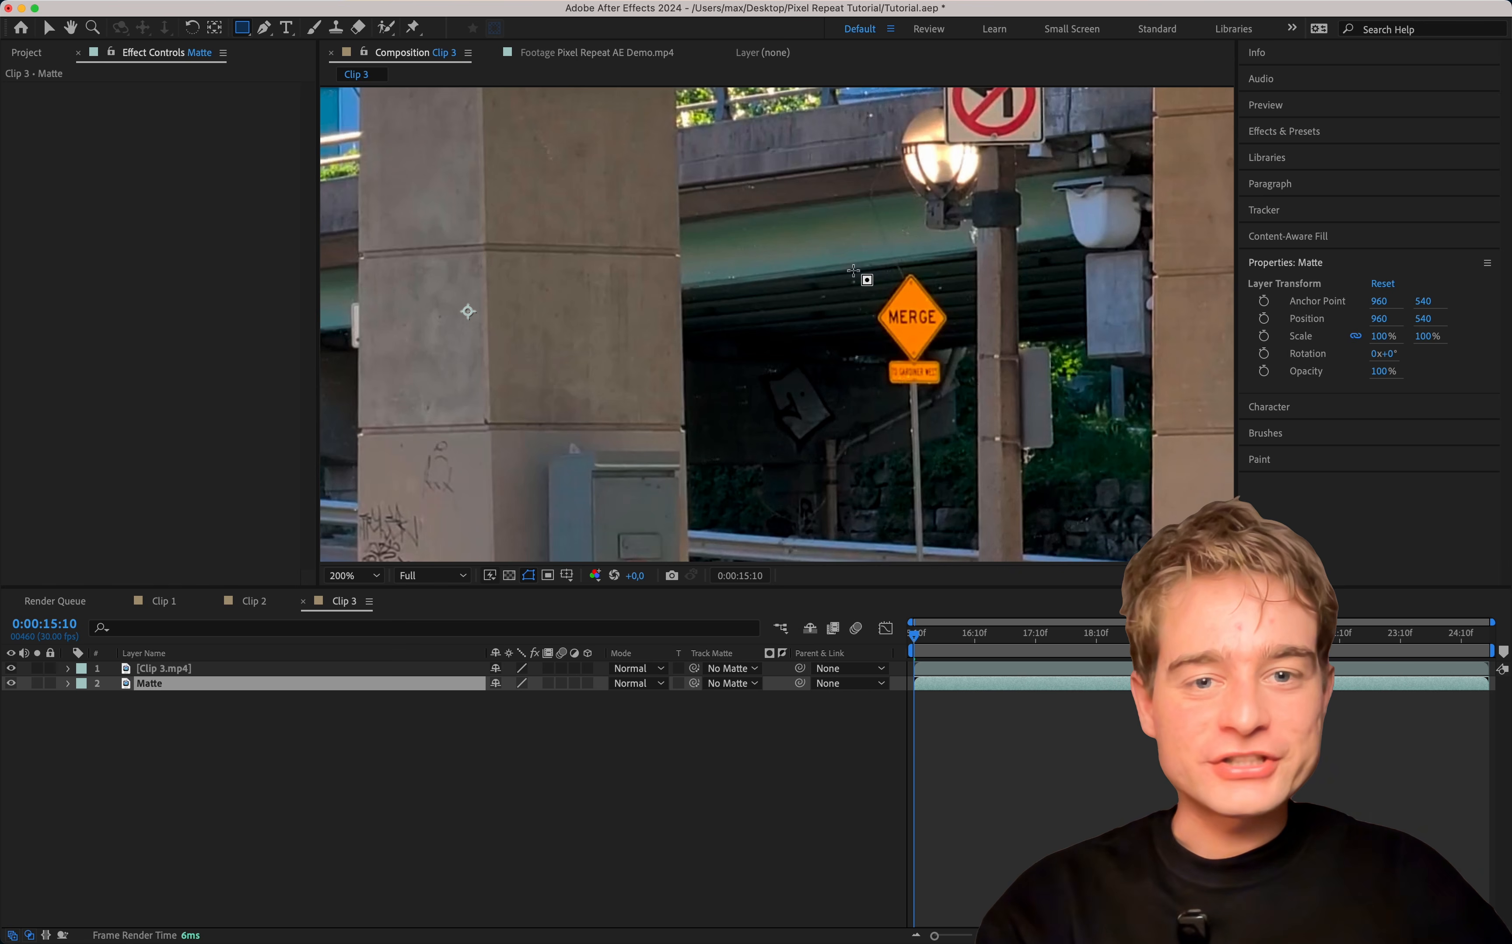
{"action": "left_click_drag", "start_coordinate": [844, 262], "coordinate": [980, 412]}
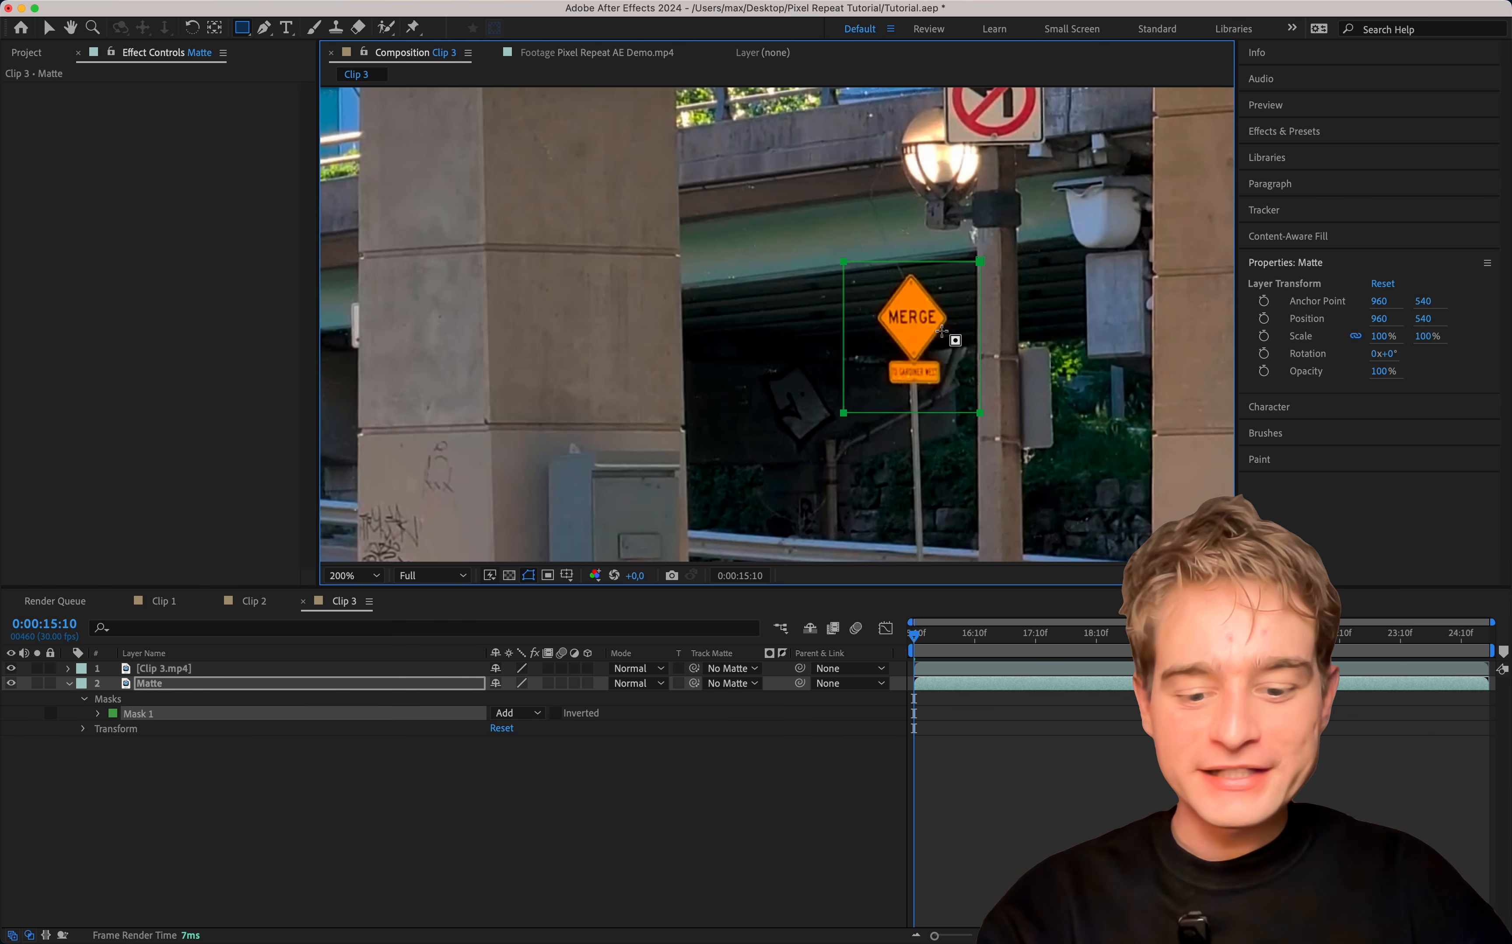
{"action": "left_click", "coordinate": [128, 713]}
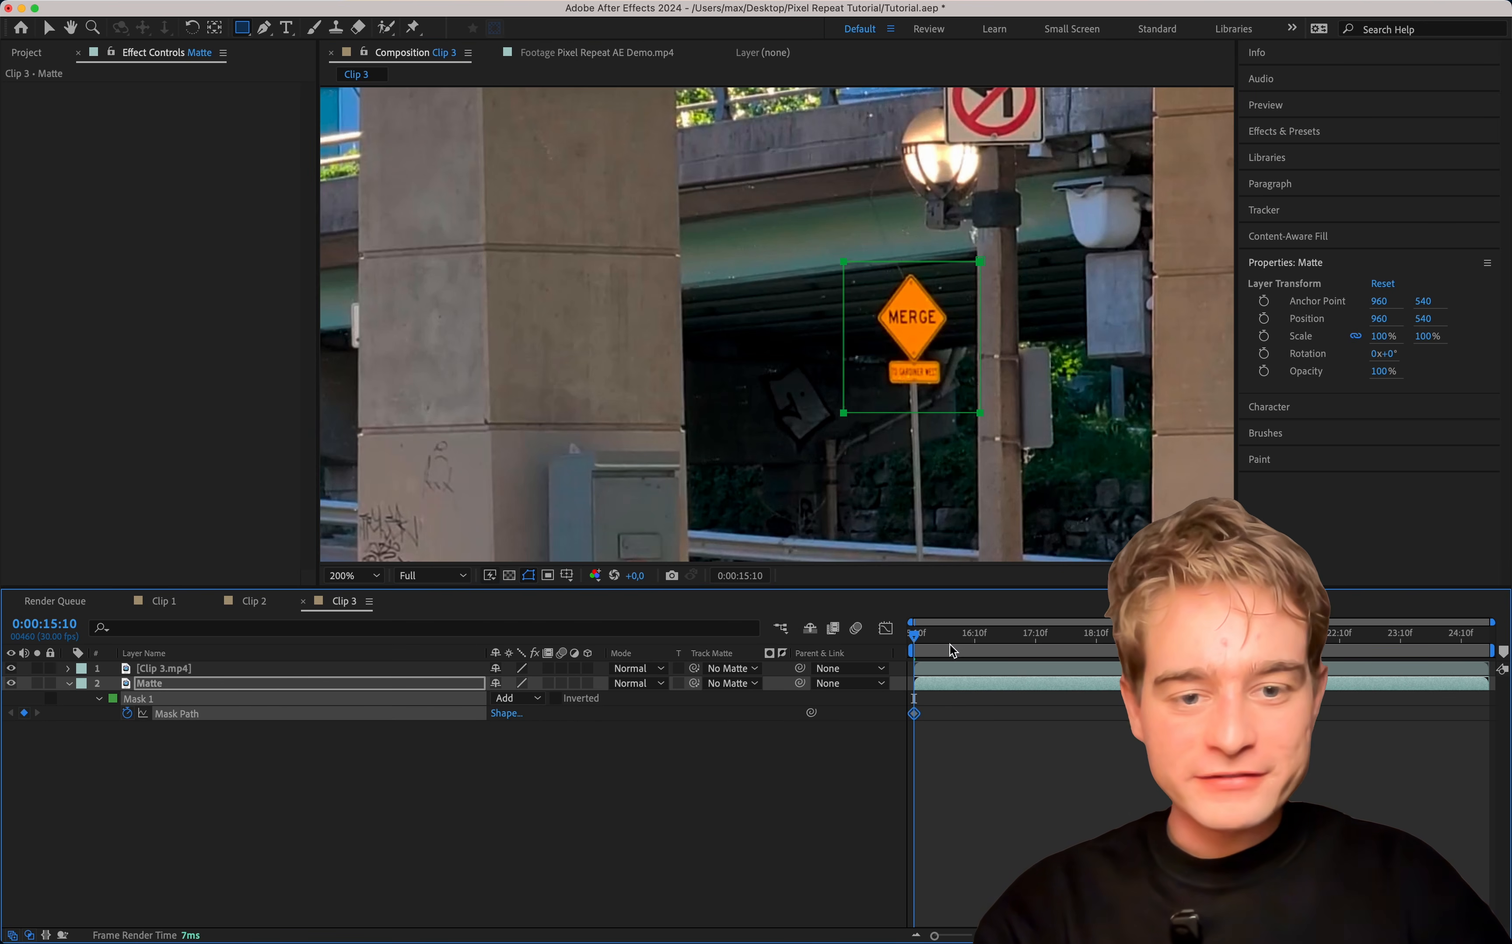
Reposition the Matte layer's mask over the MERGE sign to keyframe its path partway through the clip and at 0:00:24:23.
{"action": "left_click_drag", "start_coordinate": [953, 651], "coordinate": [1079, 650]}
{"action": "key", "text": "v"}
{"action": "mouse_move", "coordinate": [983, 267]}
{"action": "left_mouse_down"}
{"action": "mouse_move", "coordinate": [978, 248]}
{"action": "mouse_move", "coordinate": [991, 254]}
{"action": "left_mouse_up"}
{"action": "key", "text": "space"}
{"action": "left_click_drag", "start_coordinate": [1217, 636], "coordinate": [1489, 635]}
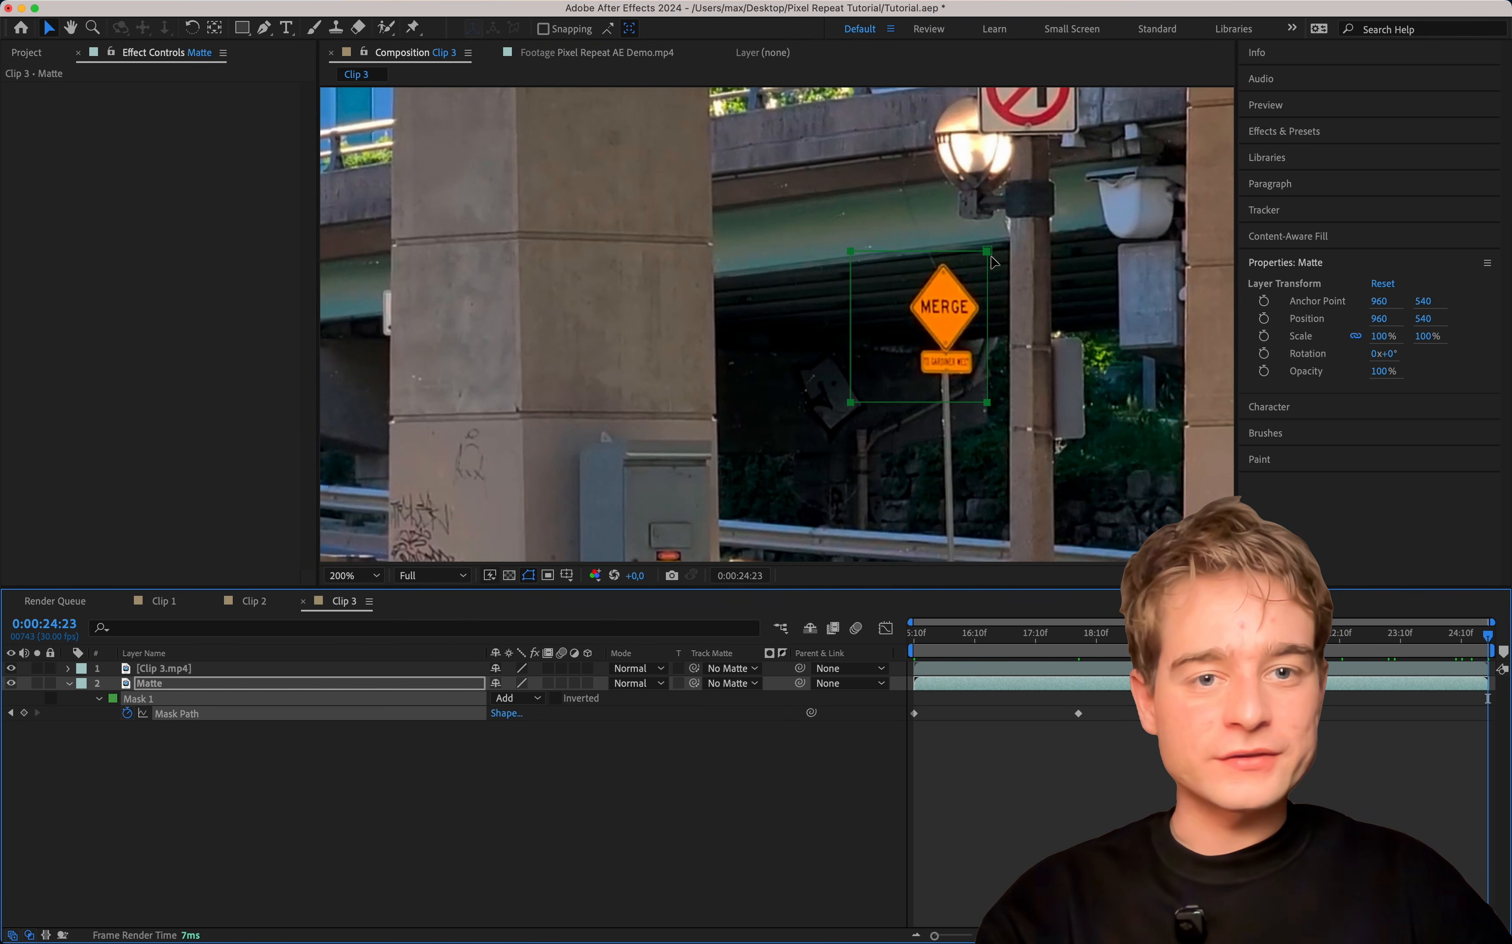
{"action": "left_click_drag", "start_coordinate": [993, 261], "coordinate": [1026, 265]}
{"action": "left_click_drag", "start_coordinate": [1447, 641], "coordinate": [894, 627]}
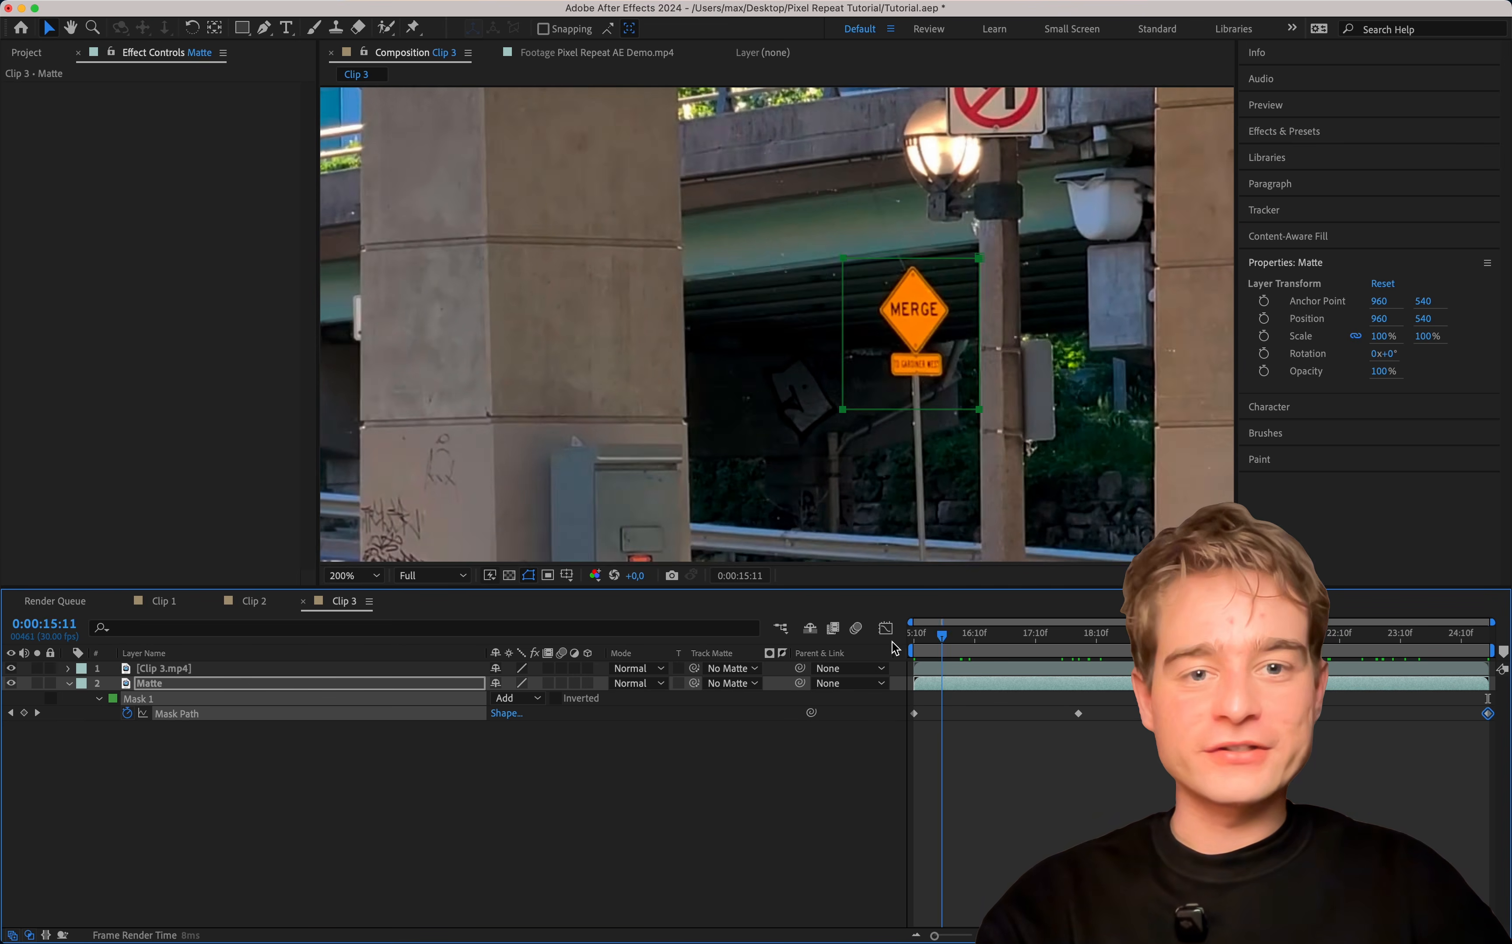
{"action": "left_click", "coordinate": [352, 574]}
{"action": "left_click", "coordinate": [347, 593]}
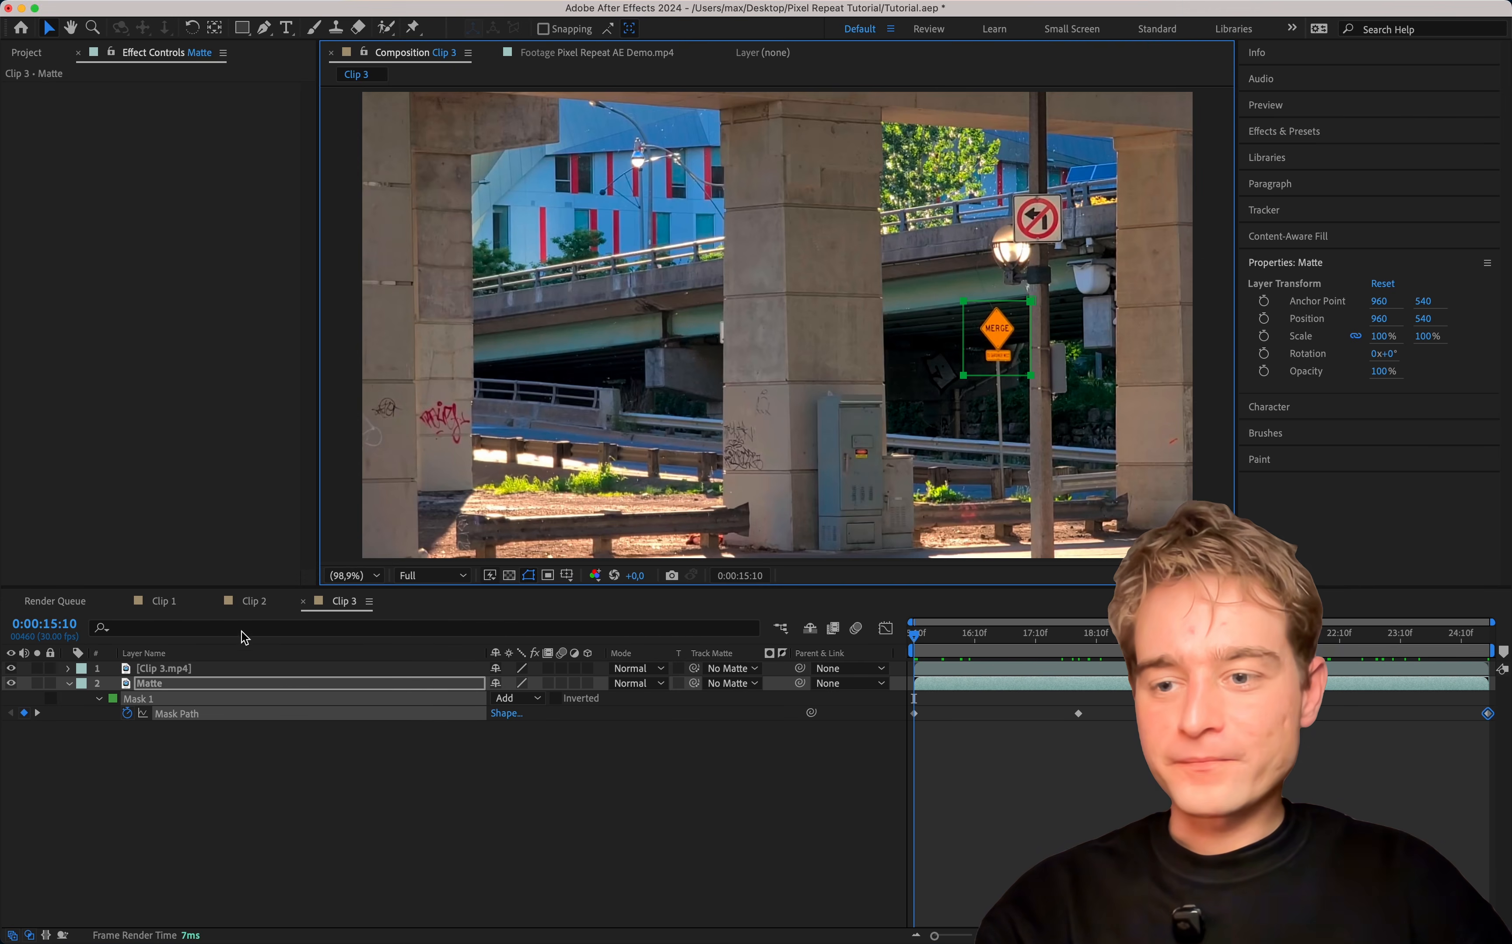
Apply the Pixel Repeat effect to the Clip 3.mp4 layer.
{"action": "left_click", "coordinate": [207, 669]}
{"action": "left_click", "coordinate": [1286, 131]}
{"action": "left_click", "coordinate": [1303, 152]}
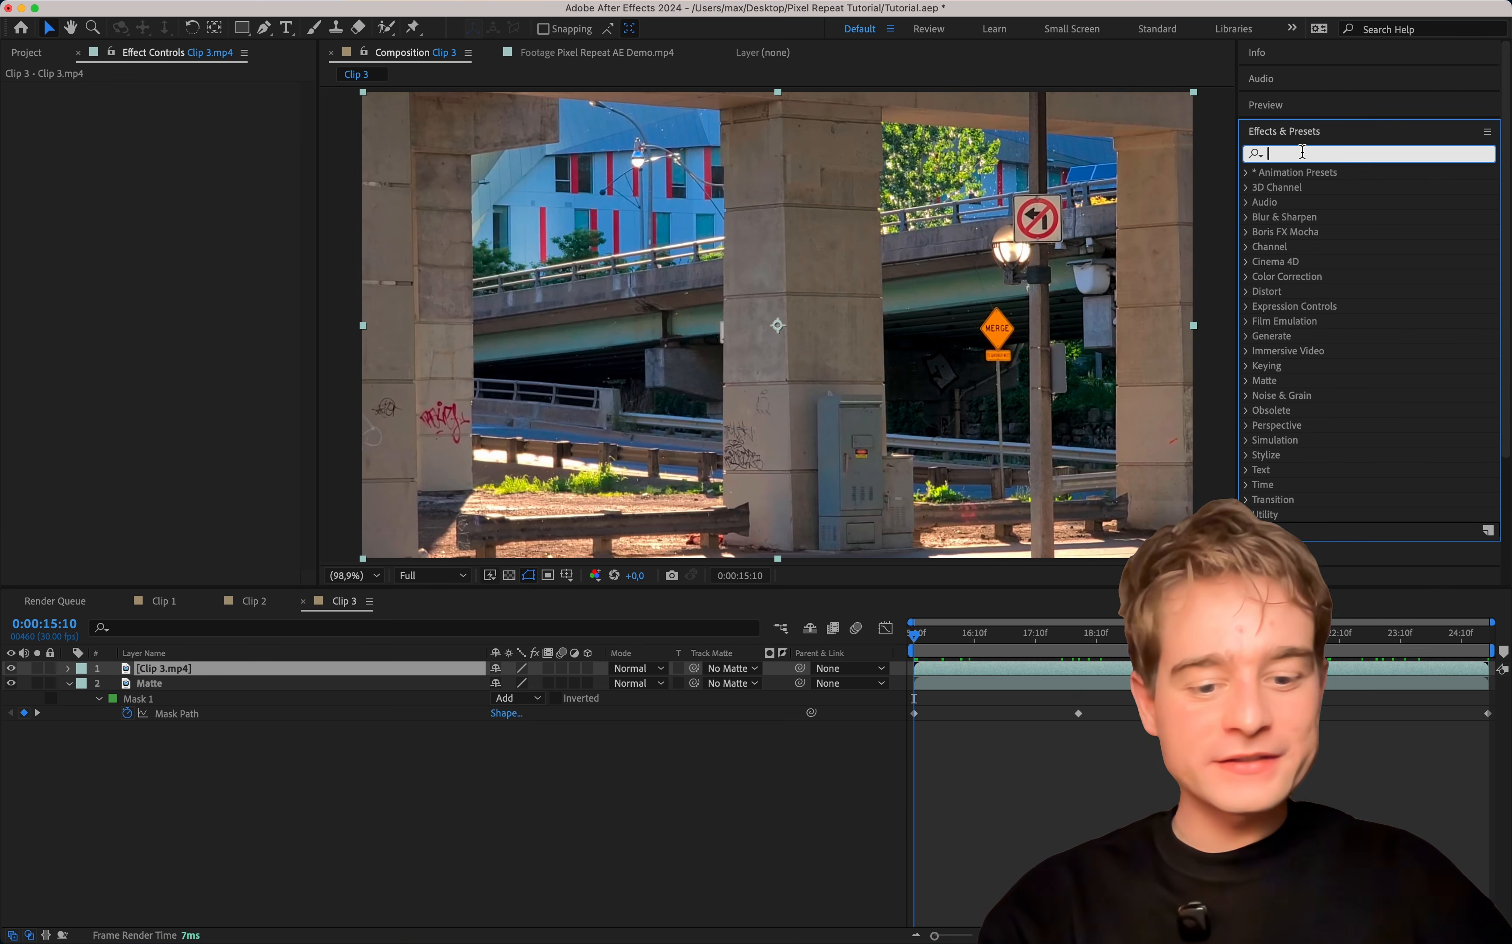
{"action": "type", "text": "pixel repea"}
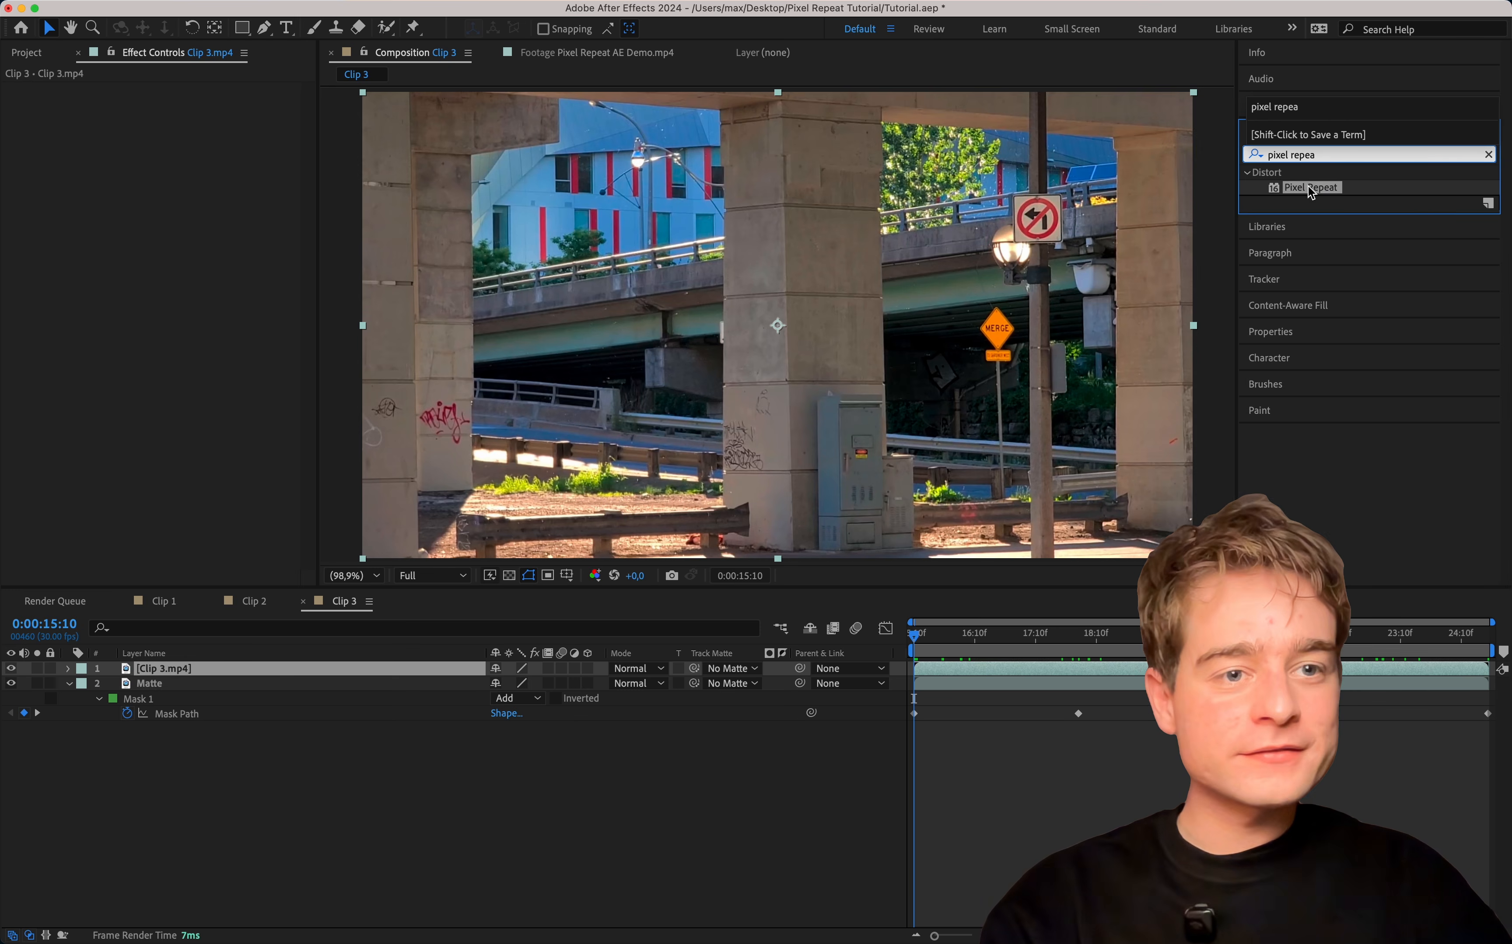
{"action": "left_click_drag", "start_coordinate": [1312, 191], "coordinate": [162, 321]}
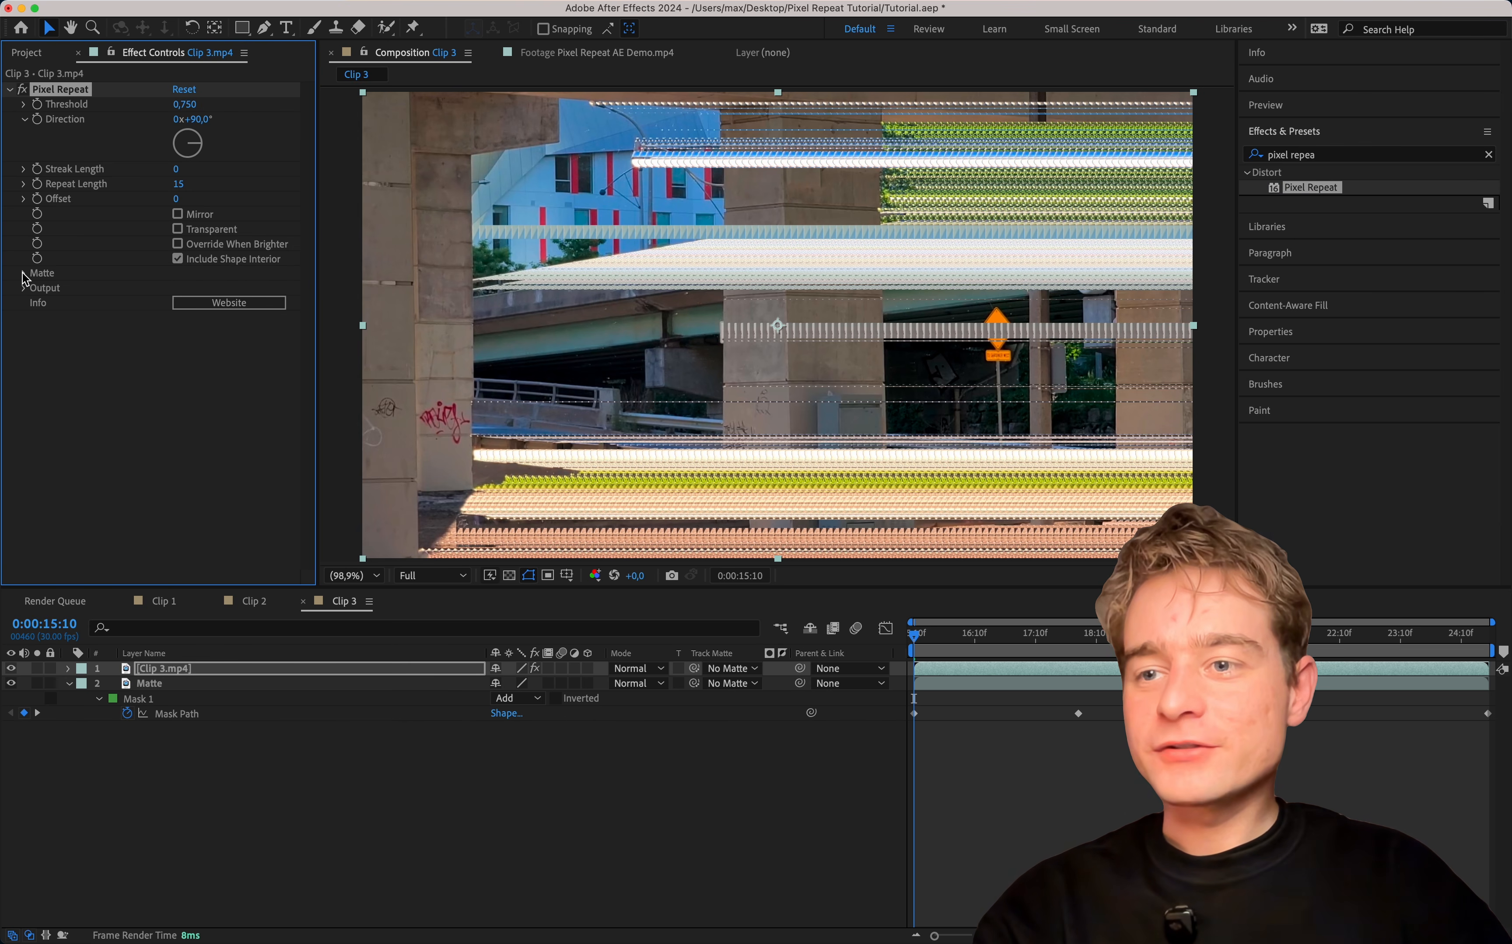
Set the Pixel Repeat matte to the Matte layer with Effects & Masks, using the Saturation x Luminance channel.
{"action": "left_click", "coordinate": [23, 274]}
{"action": "left_click", "coordinate": [193, 290]}
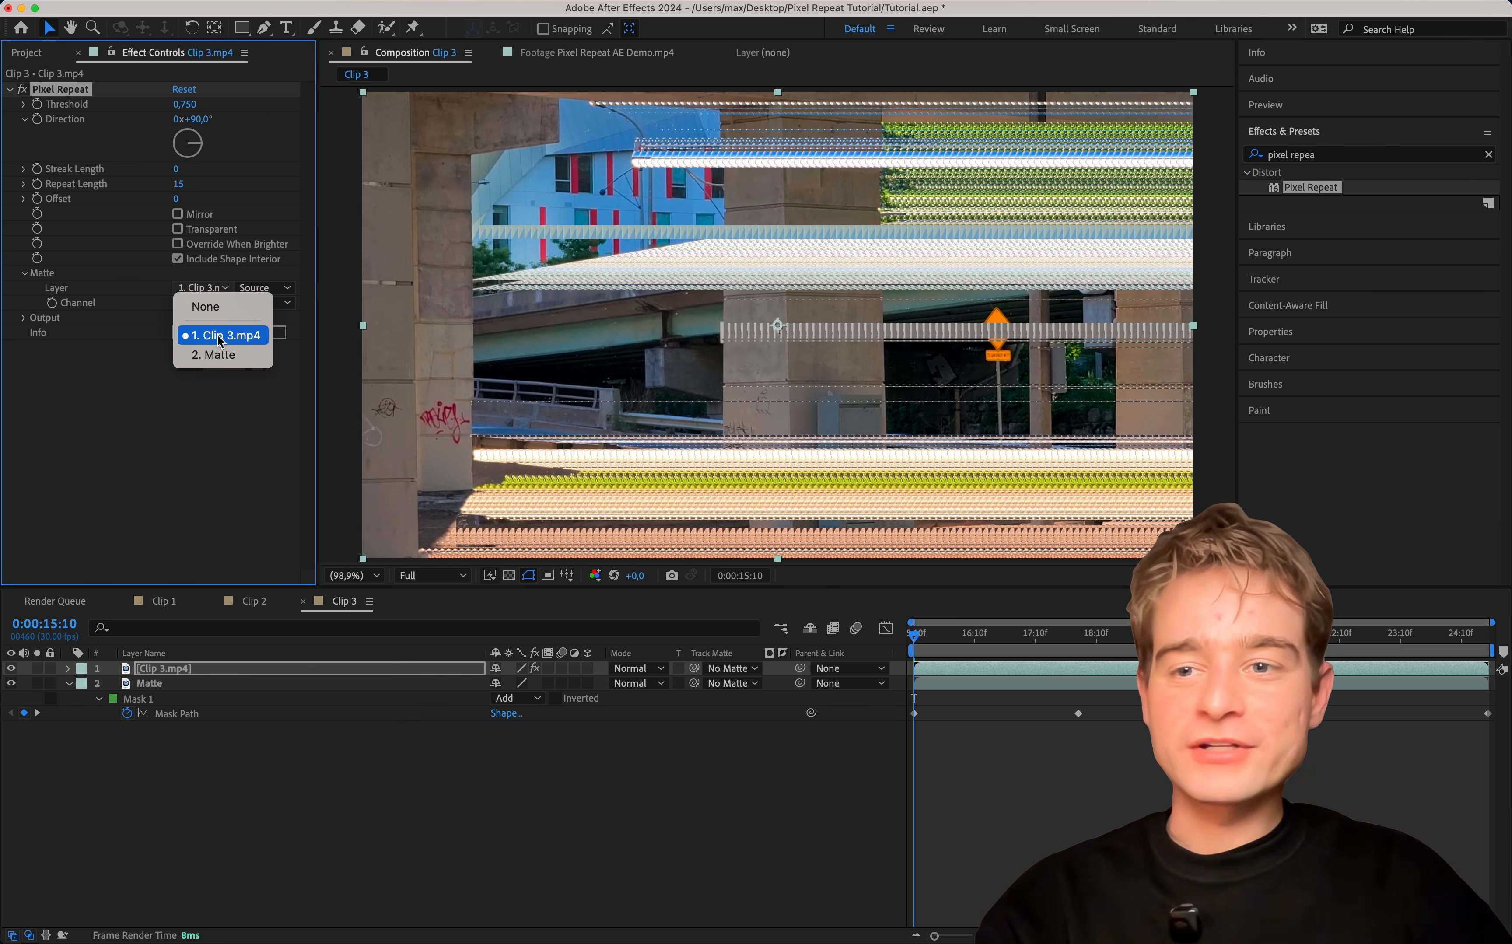
{"action": "left_click", "coordinate": [213, 353]}
{"action": "left_click", "coordinate": [206, 287]}
{"action": "left_click", "coordinate": [195, 291]}
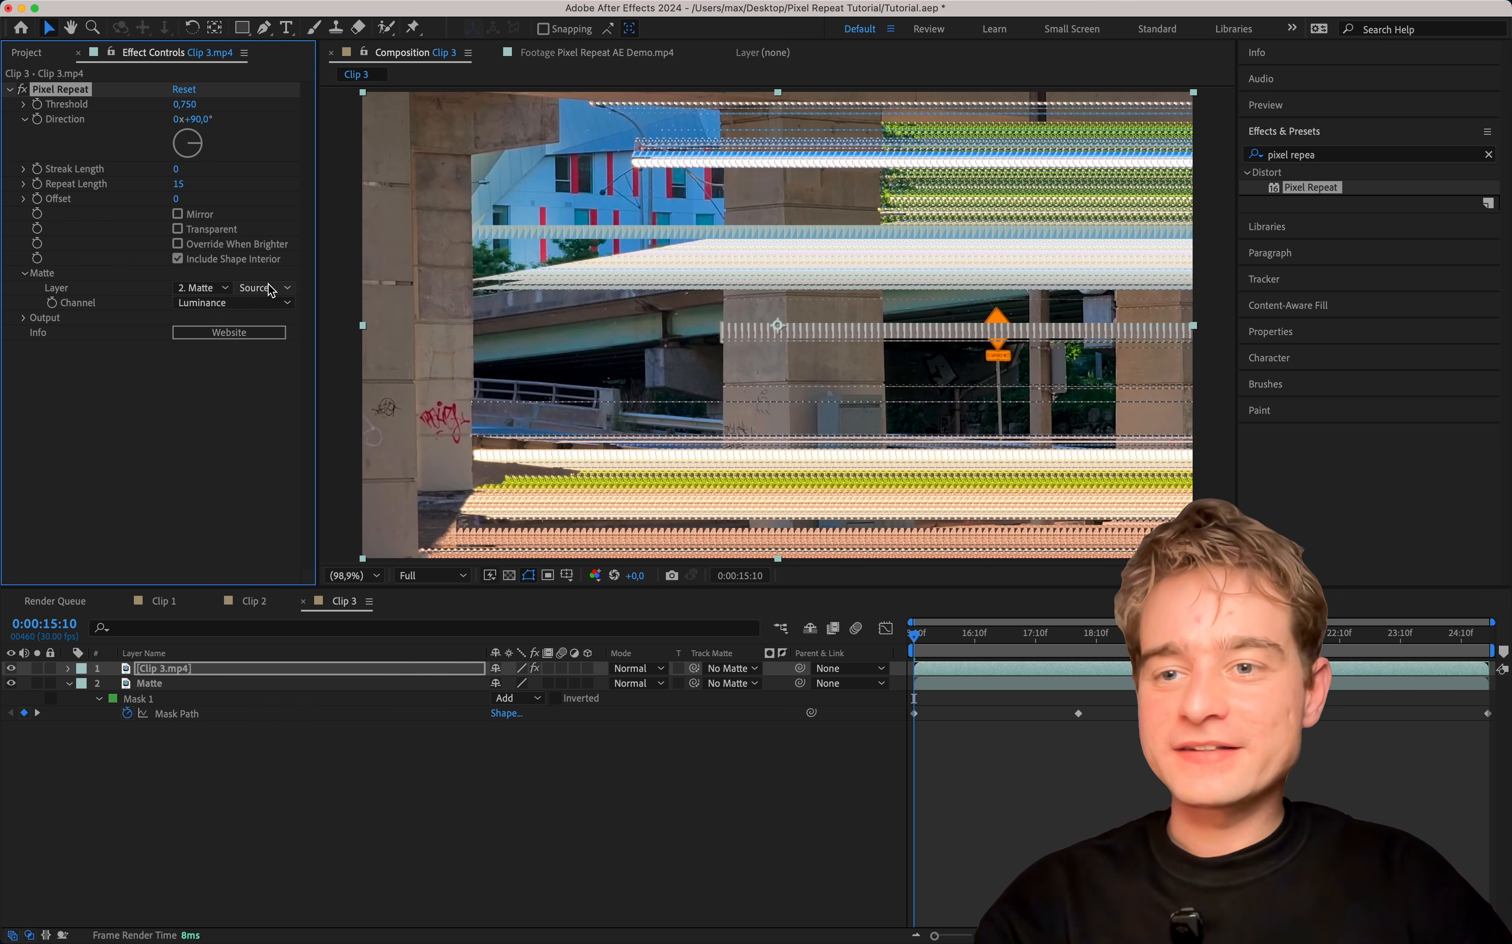
{"action": "left_click", "coordinate": [262, 288]}
{"action": "left_click", "coordinate": [312, 345]}
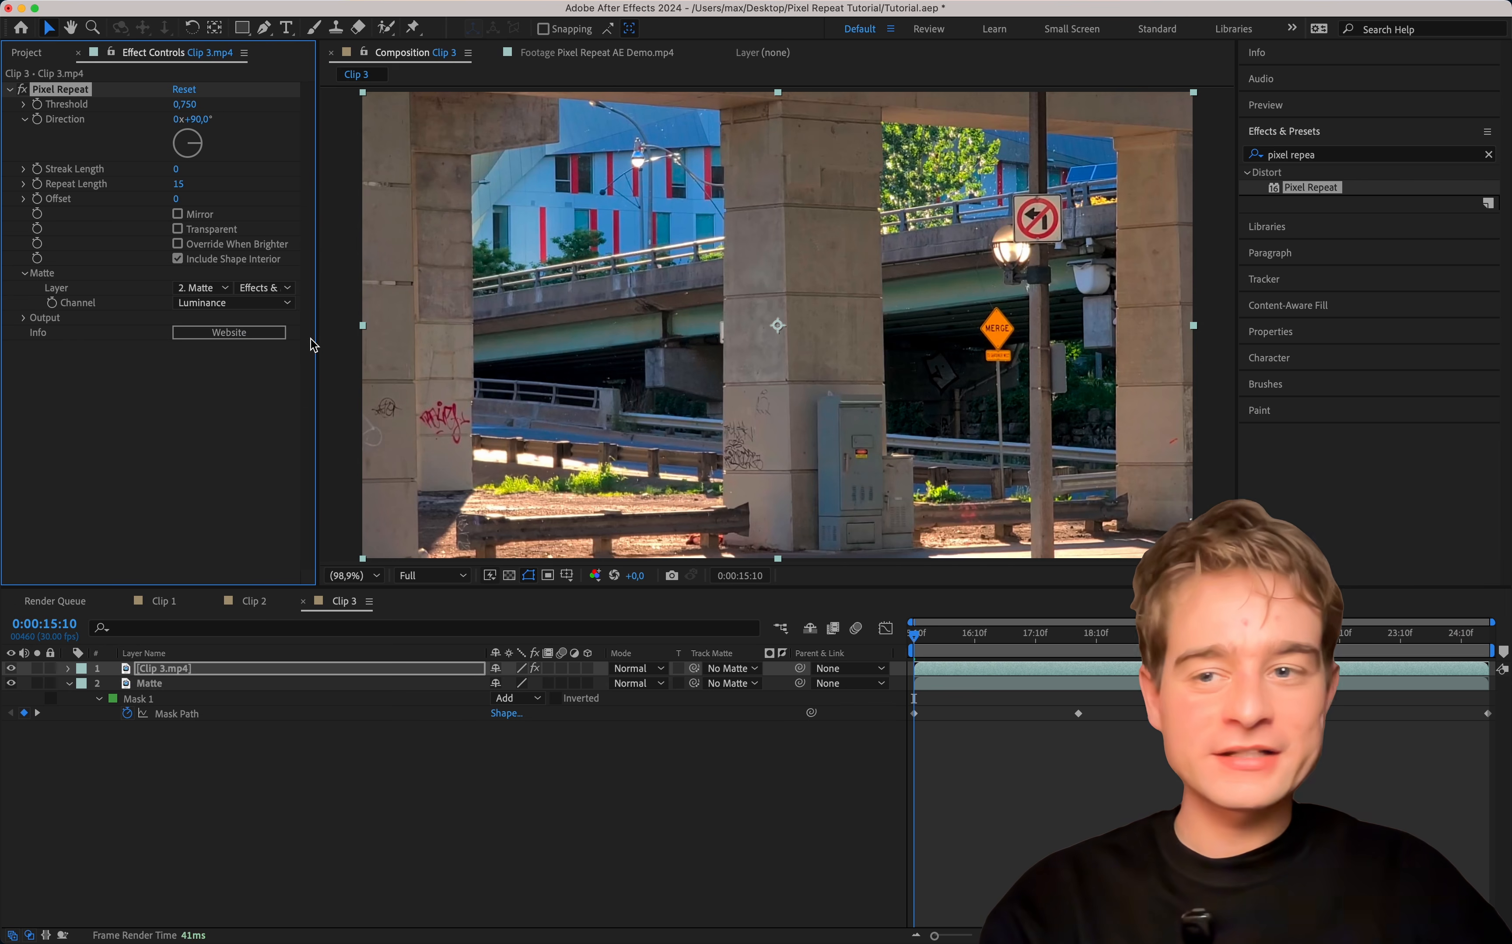
{"action": "left_click", "coordinate": [212, 304]}
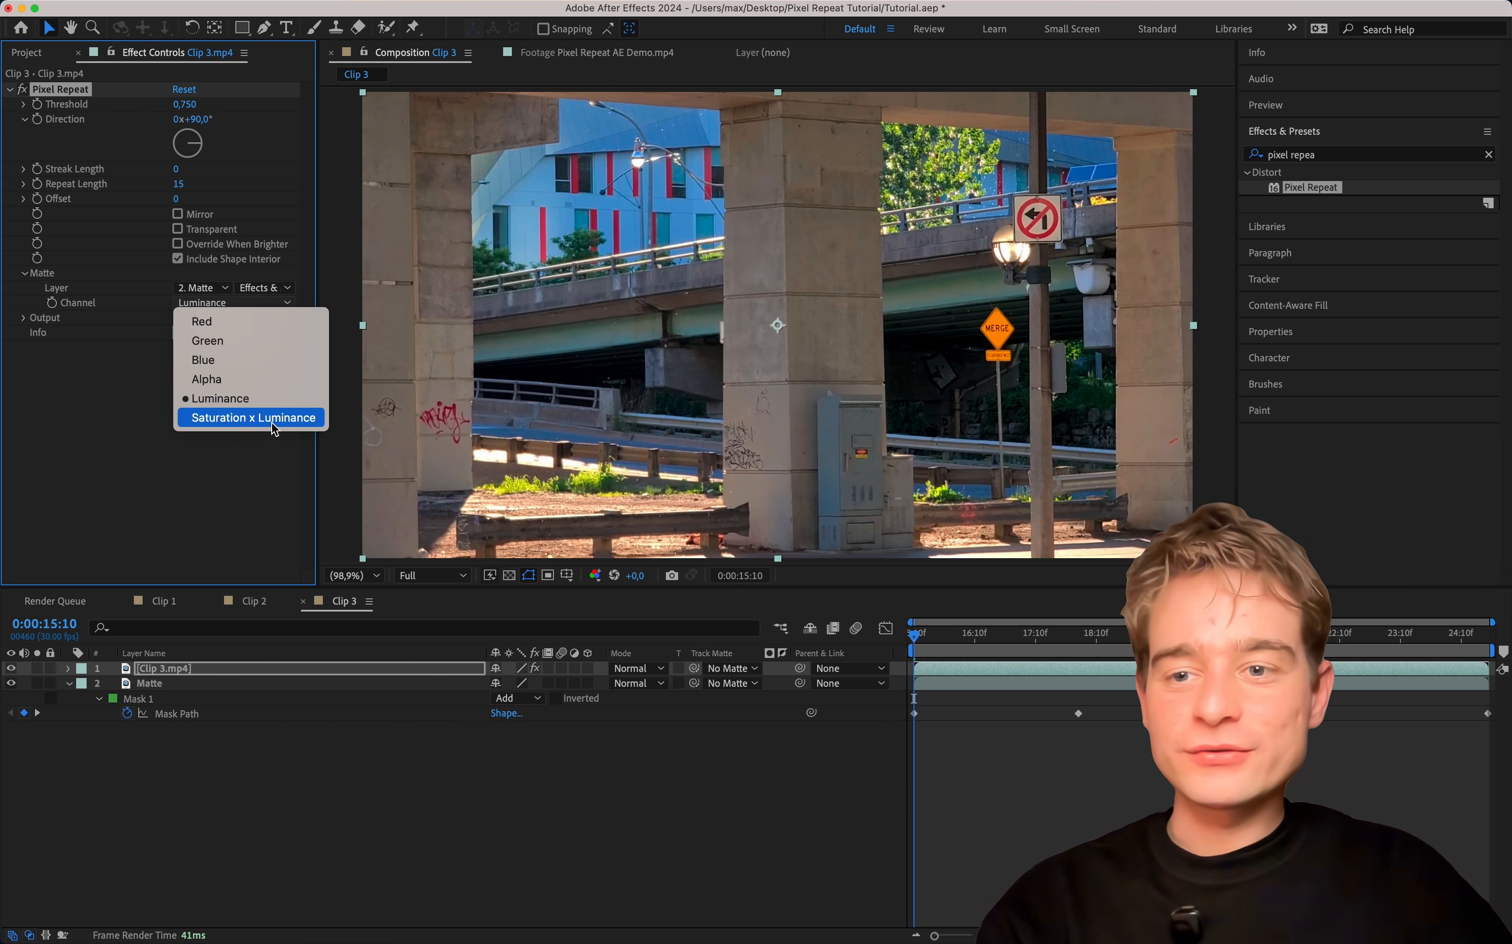
{"action": "left_click", "coordinate": [294, 420]}
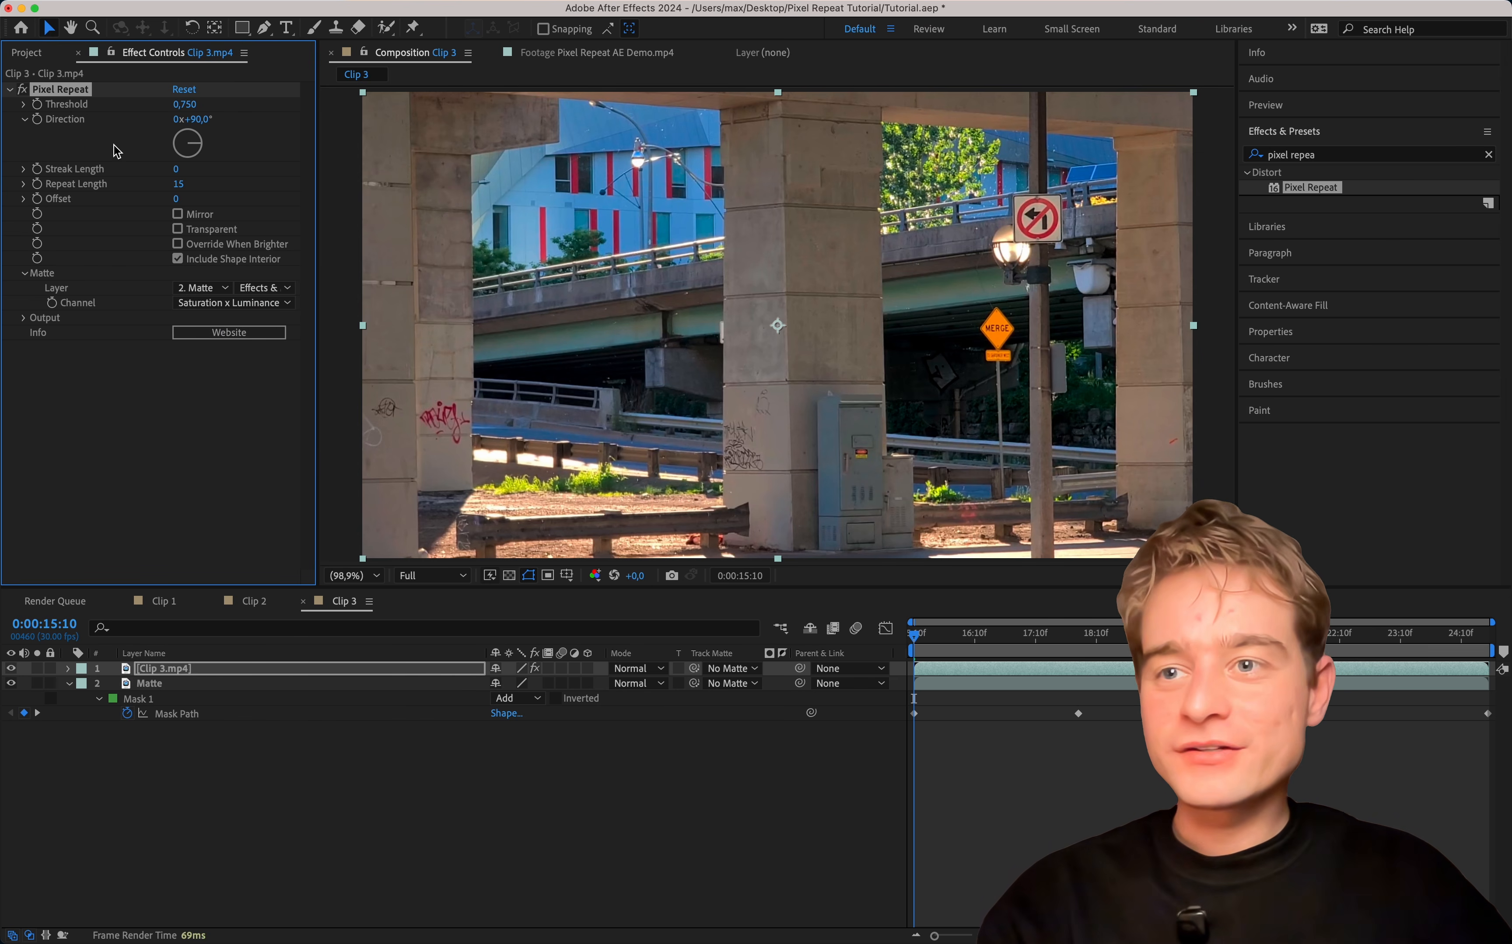
Set the Pixel Repeat Threshold to 0.441, Direction to -80° and Repeat Length to 60.
{"action": "left_click_drag", "start_coordinate": [178, 103], "coordinate": [192, 114]}
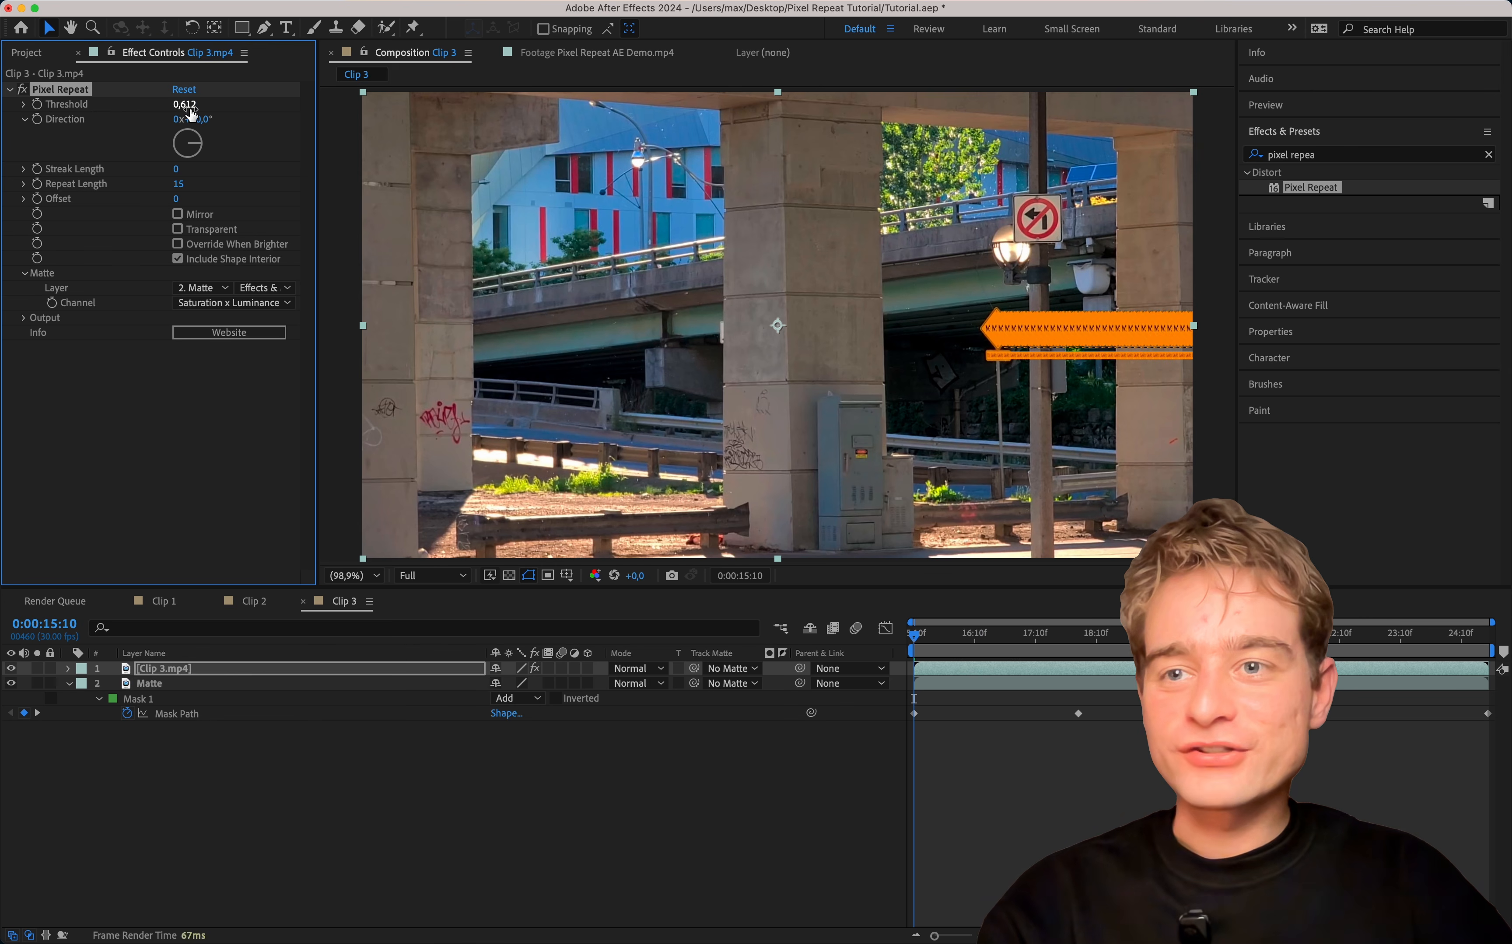
{"action": "left_click_drag", "start_coordinate": [94, 113], "coordinate": [106, 111]}
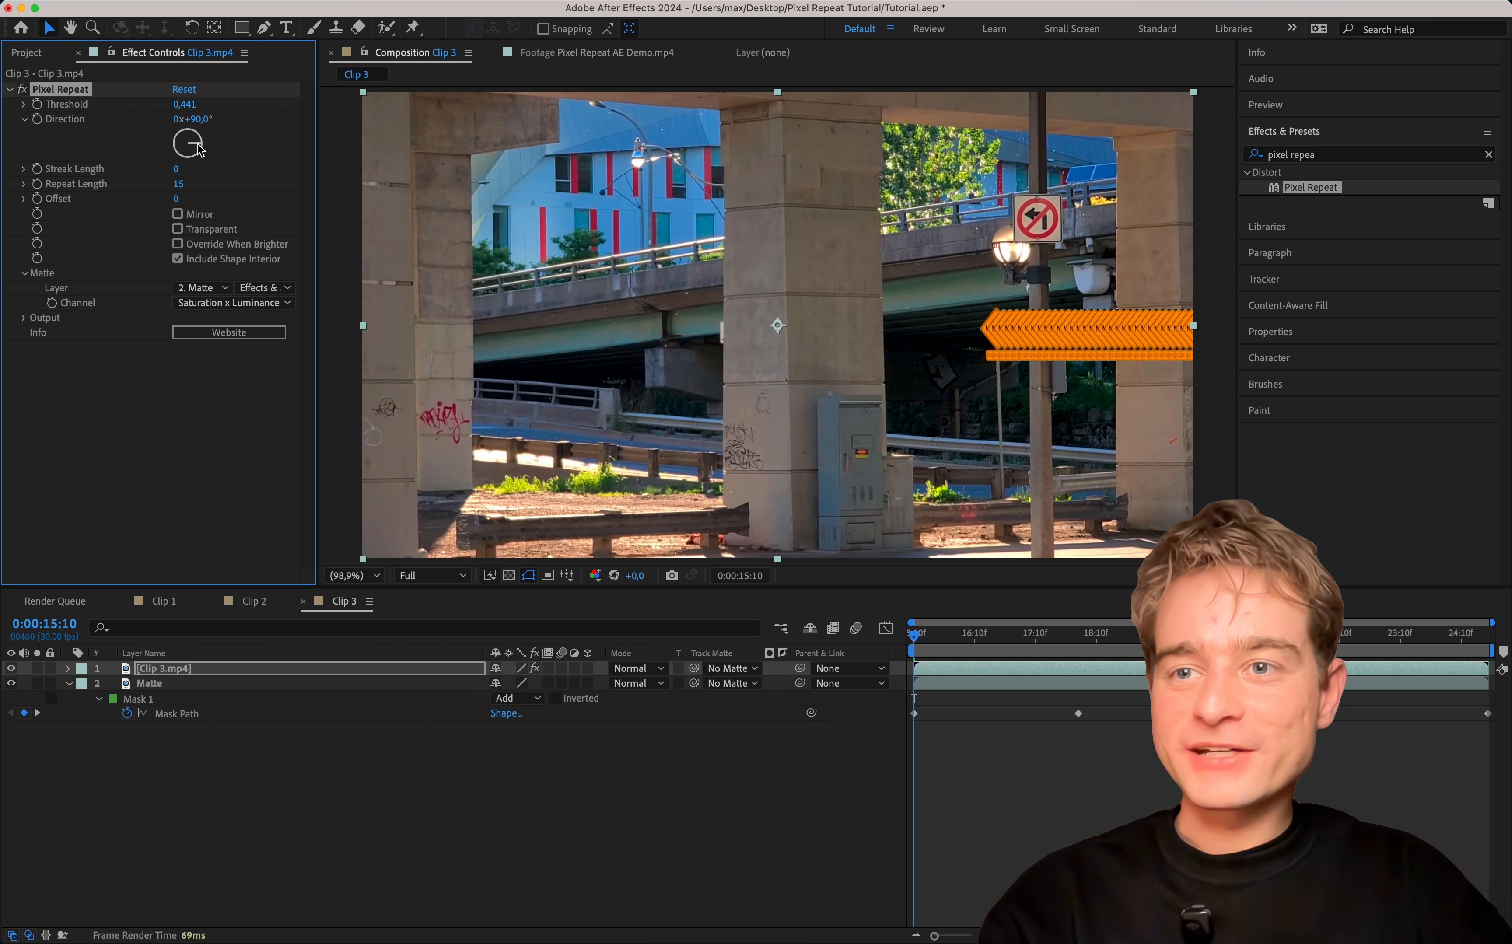
{"action": "mouse_move", "coordinate": [199, 149]}
{"action": "left_mouse_down"}
{"action": "mouse_move", "coordinate": [182, 120]}
{"action": "mouse_move", "coordinate": [129, 139]}
{"action": "left_mouse_up"}
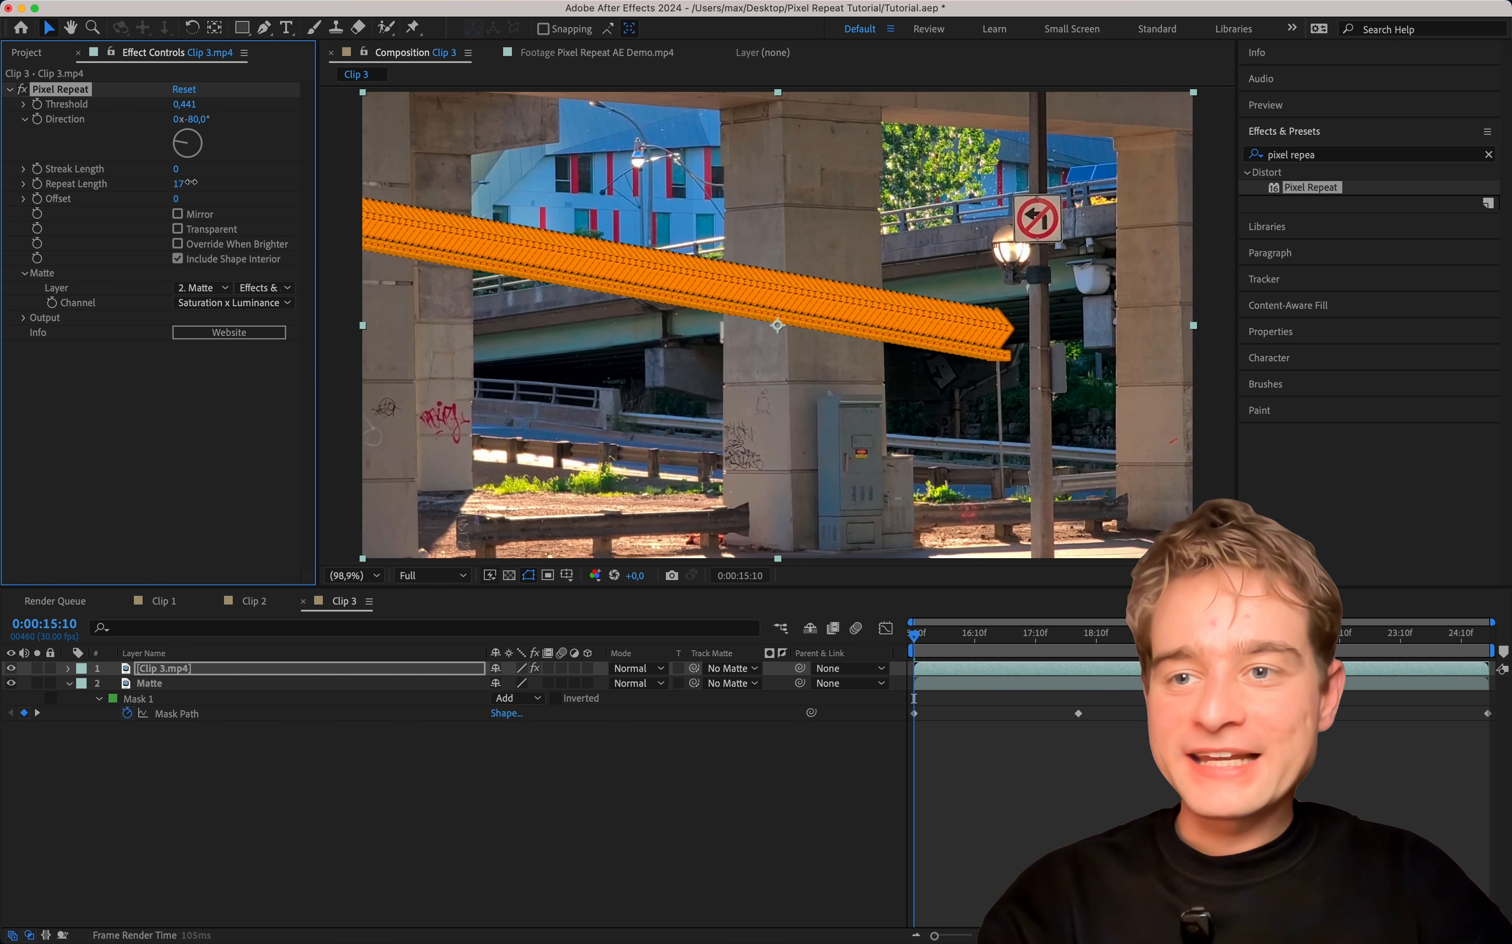
{"action": "left_click_drag", "start_coordinate": [190, 181], "coordinate": [564, 181]}
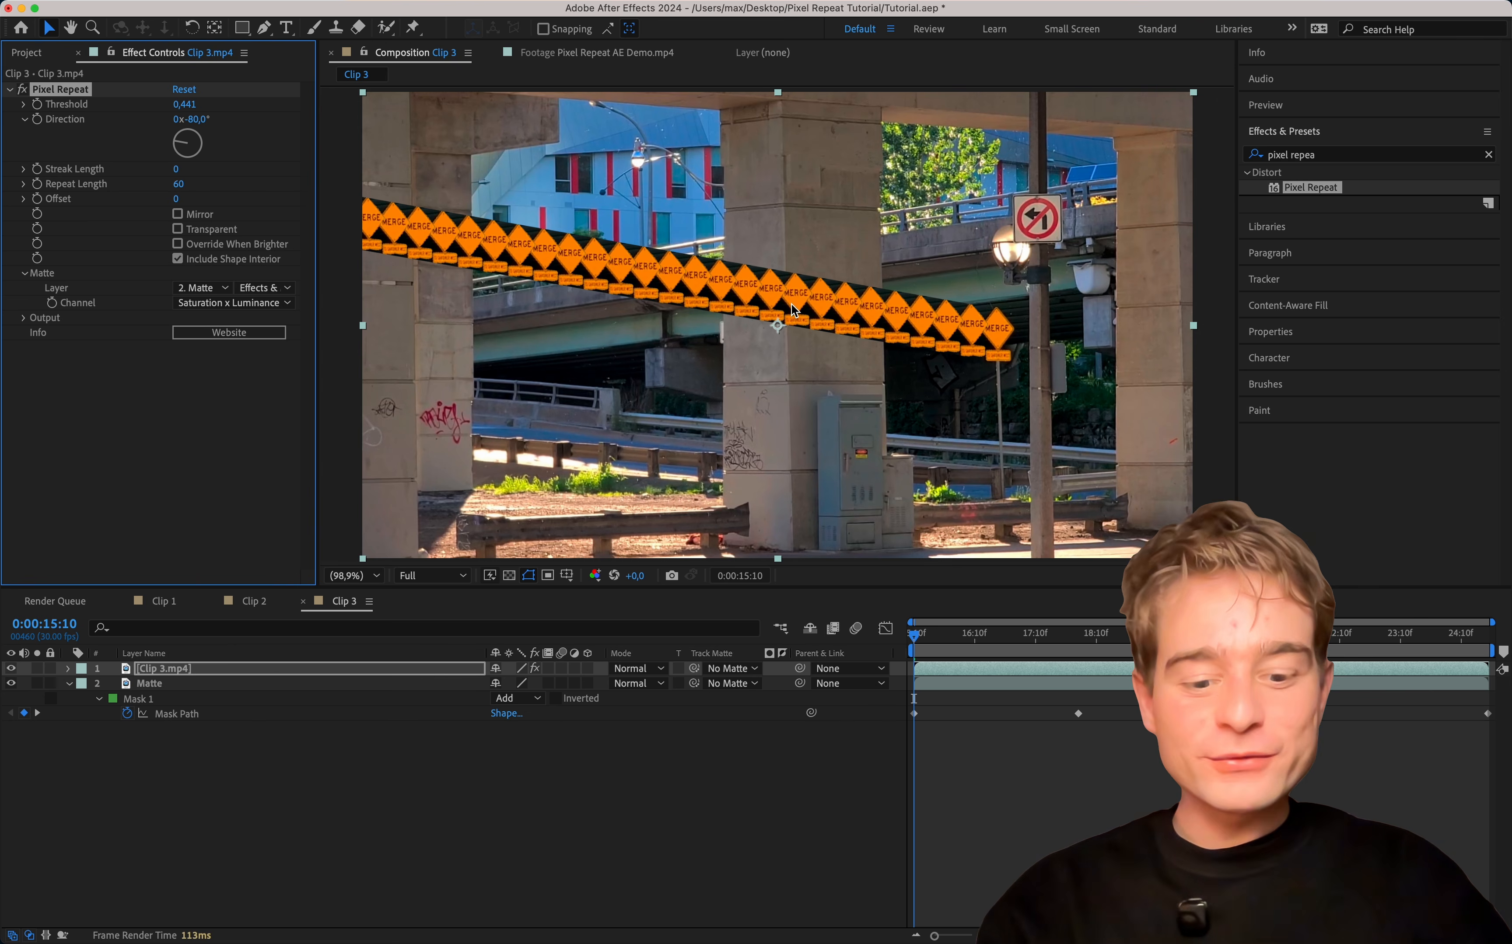
Make the repeated signs Transparent and set Direction to -75° and Repeat Length to 67.
{"action": "left_click_drag", "start_coordinate": [845, 279], "coordinate": [848, 313]}
{"action": "scroll", "coordinate": [789, 318], "scroll_direction": "up", "scroll_amount": 2}
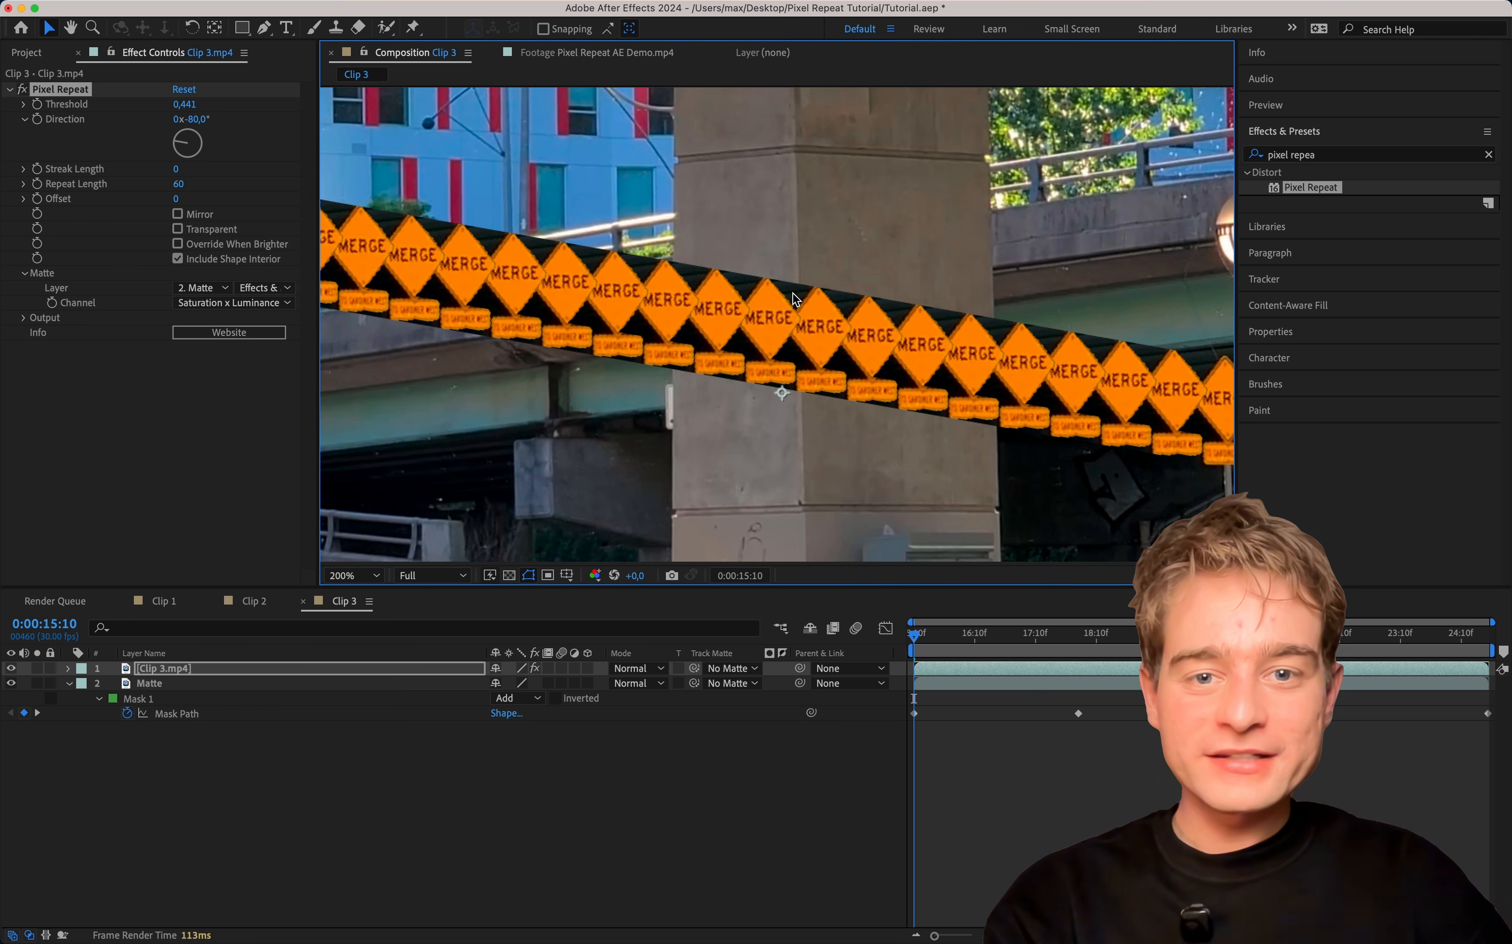
{"action": "scroll", "coordinate": [888, 325], "scroll_direction": "right", "scroll_amount": 10}
{"action": "scroll", "coordinate": [889, 334], "scroll_direction": "down", "scroll_amount": 2}
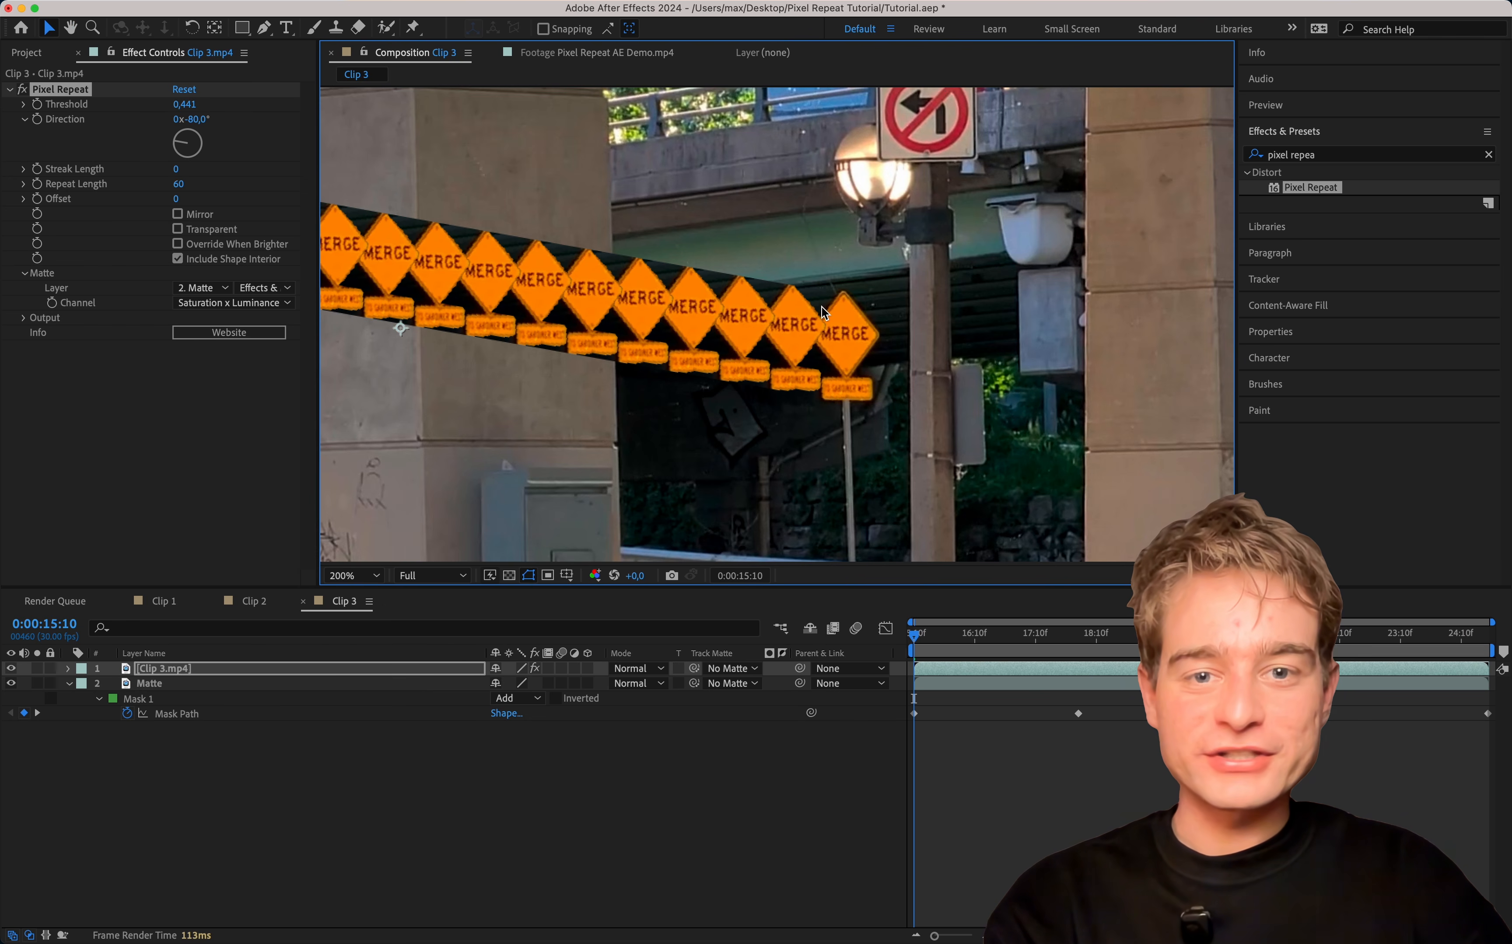
{"action": "scroll", "coordinate": [736, 306], "scroll_direction": "left", "scroll_amount": 10}
{"action": "scroll", "coordinate": [736, 305], "scroll_direction": "up", "scroll_amount": 2}
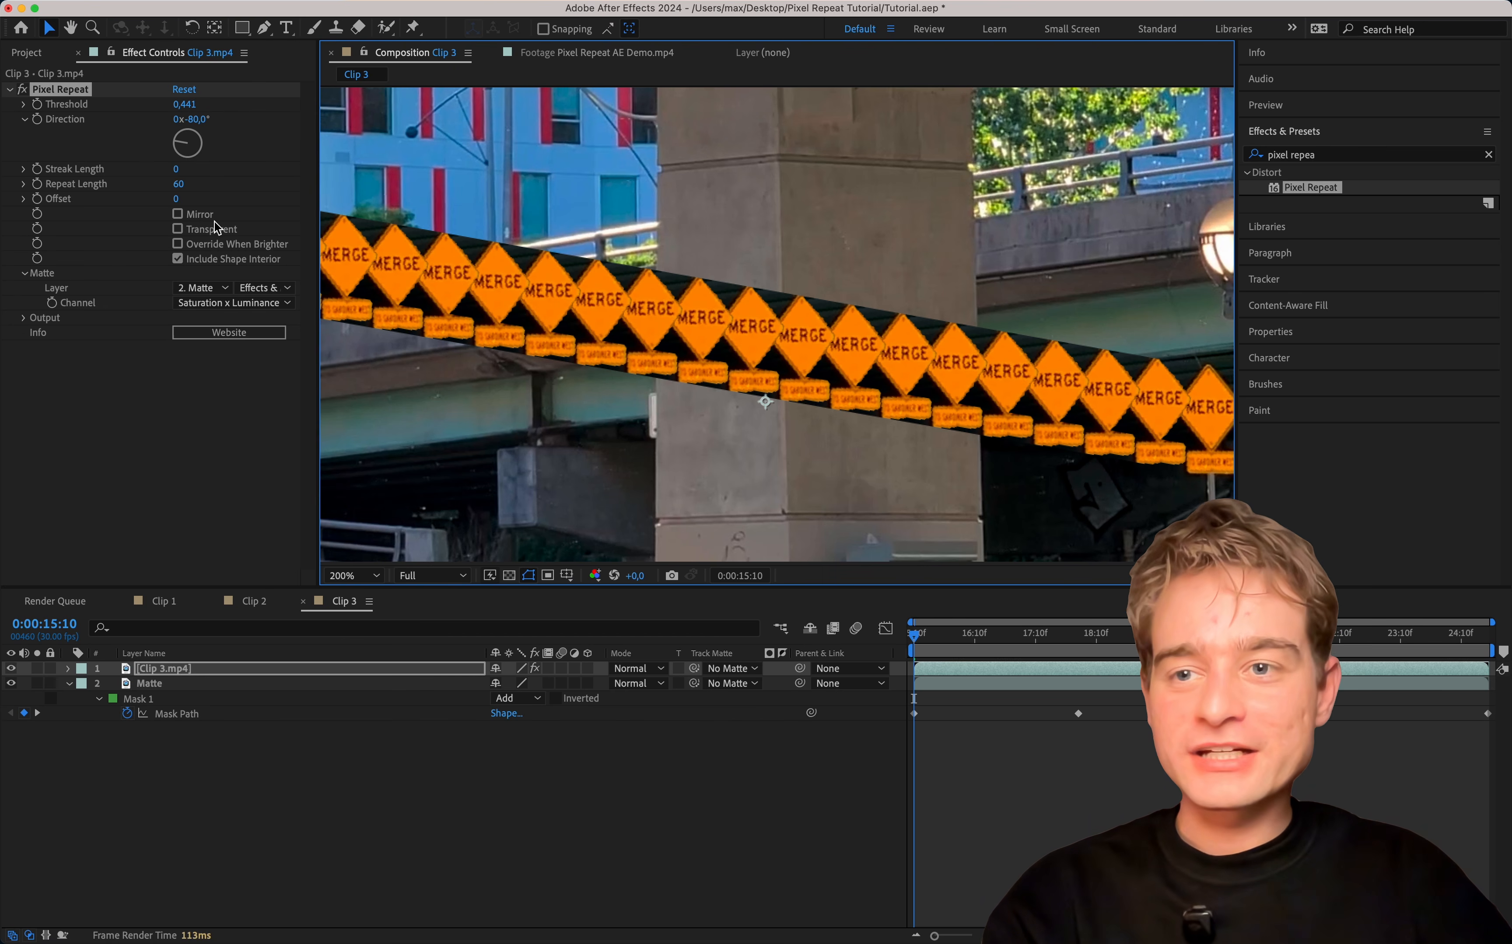
{"action": "left_click", "coordinate": [227, 234]}
{"action": "left_click", "coordinate": [354, 574]}
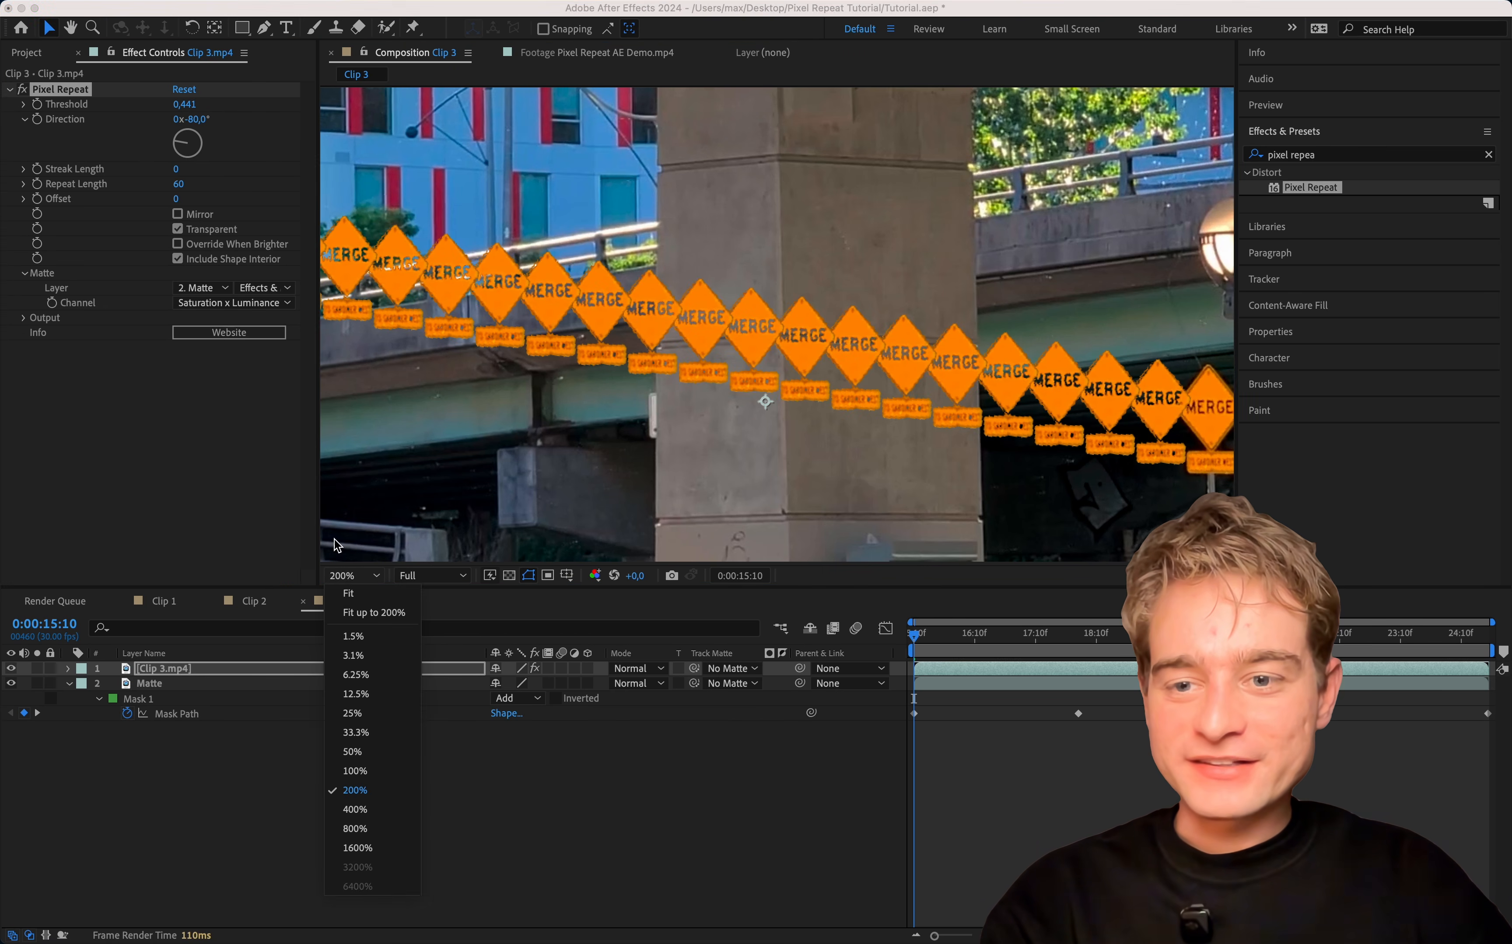
{"action": "left_click", "coordinate": [351, 594]}
{"action": "mouse_move", "coordinate": [179, 186]}
{"action": "left_mouse_down"}
{"action": "mouse_move", "coordinate": [156, 184]}
{"action": "mouse_move", "coordinate": [280, 183]}
{"action": "mouse_move", "coordinate": [241, 185]}
{"action": "mouse_move", "coordinate": [180, 144]}
{"action": "mouse_move", "coordinate": [187, 170]}
{"action": "mouse_move", "coordinate": [171, 117]}
{"action": "mouse_move", "coordinate": [150, 147]}
{"action": "mouse_move", "coordinate": [165, 181]}
{"action": "left_mouse_up"}
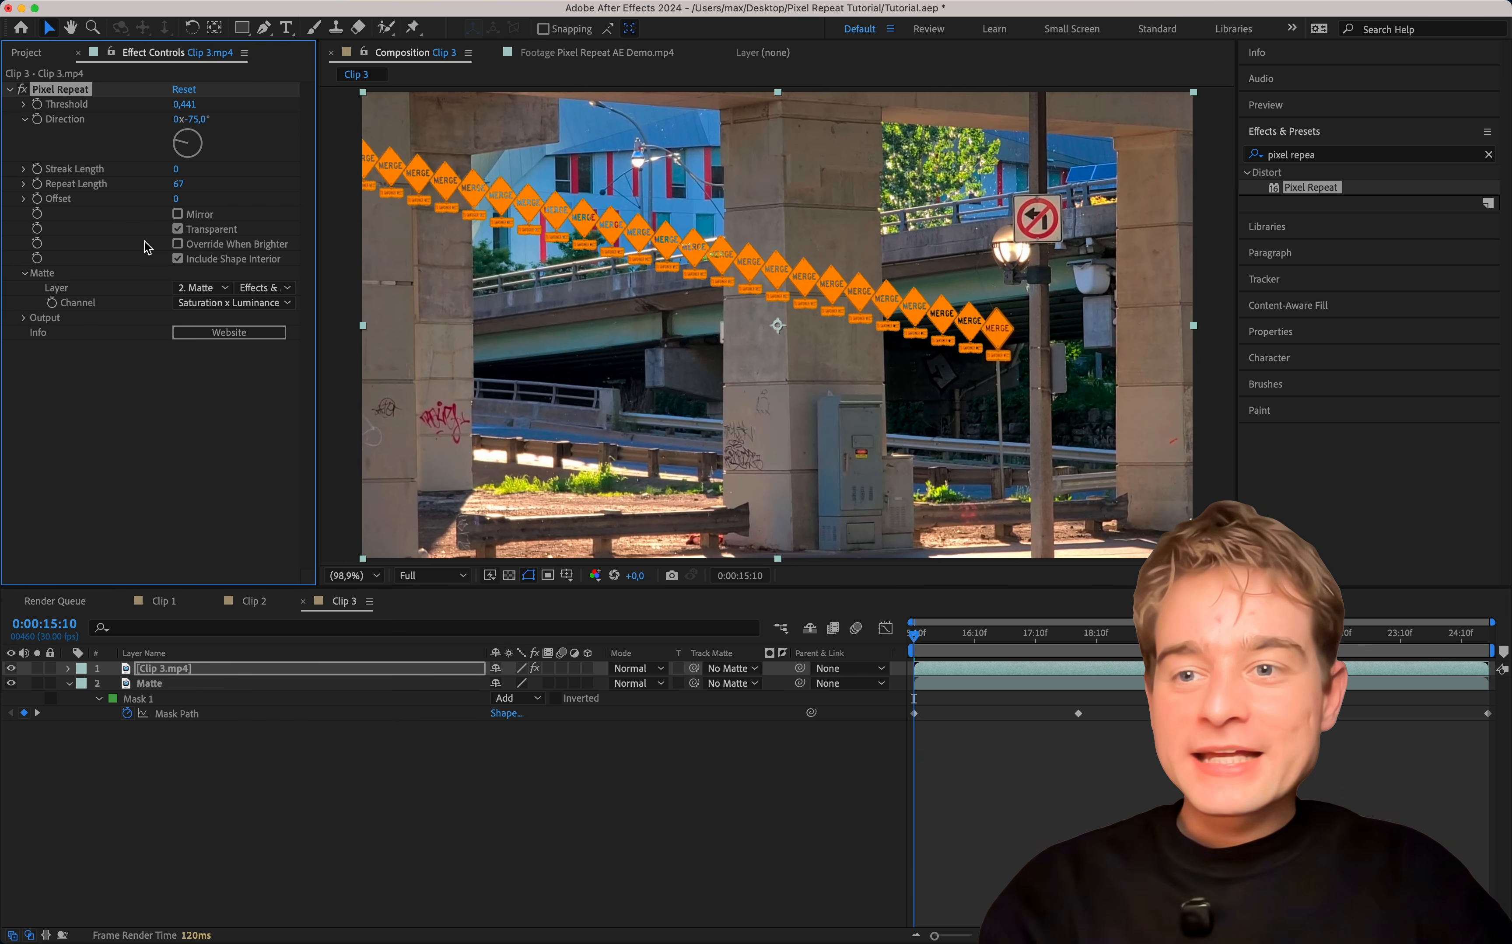
Set the Pixel Repeat output to show Effect Only and hide the Matte layer.
{"action": "left_click", "coordinate": [26, 318]}
{"action": "left_click", "coordinate": [200, 348]}
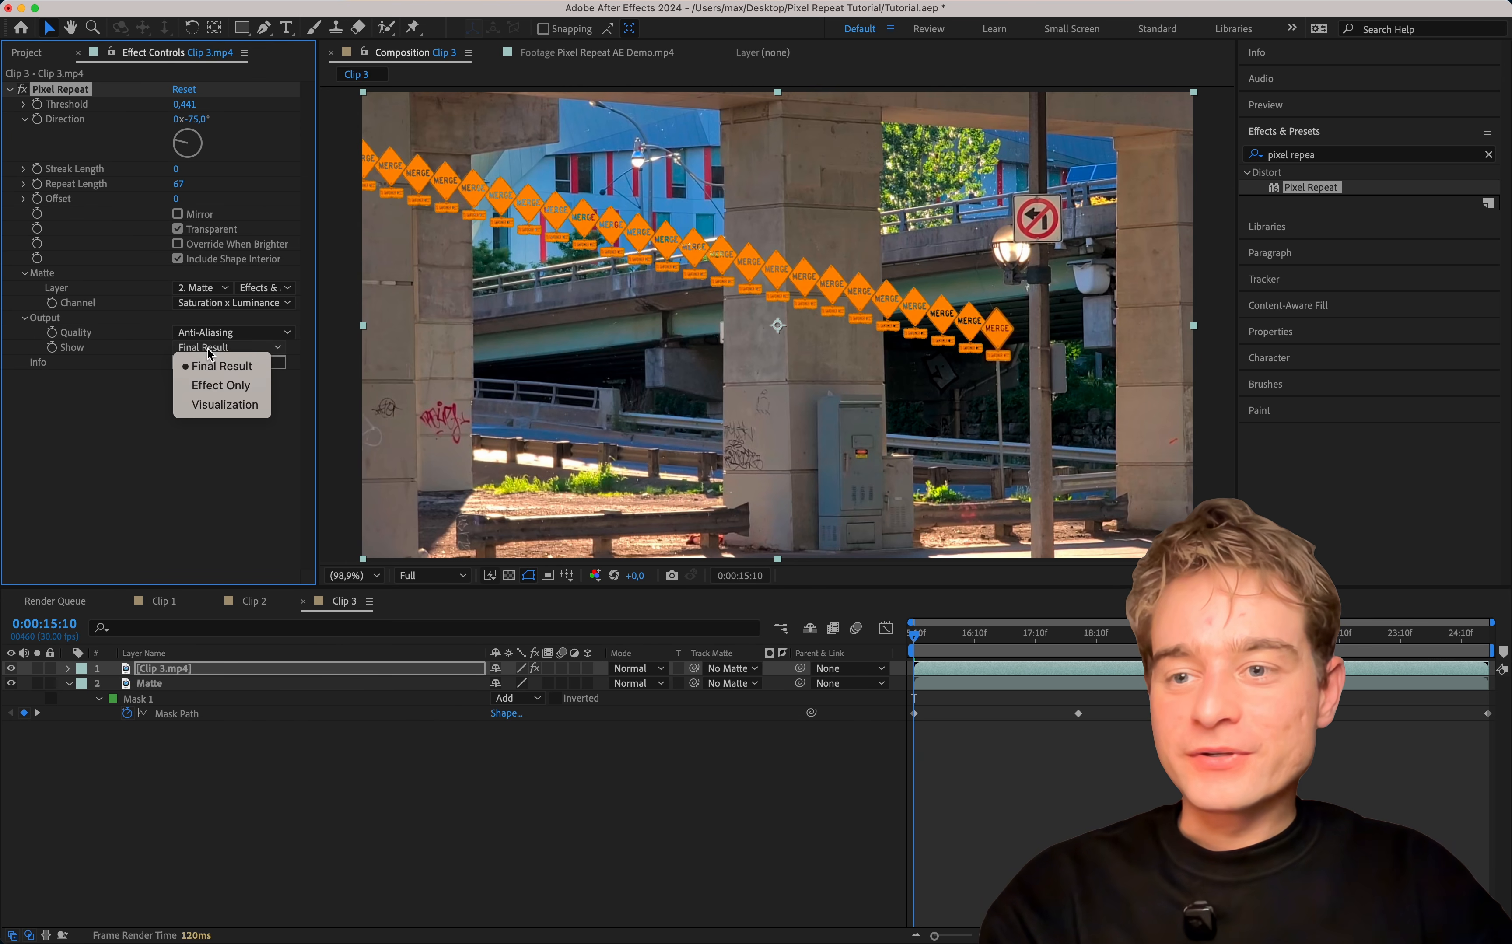
{"action": "left_click", "coordinate": [246, 391]}
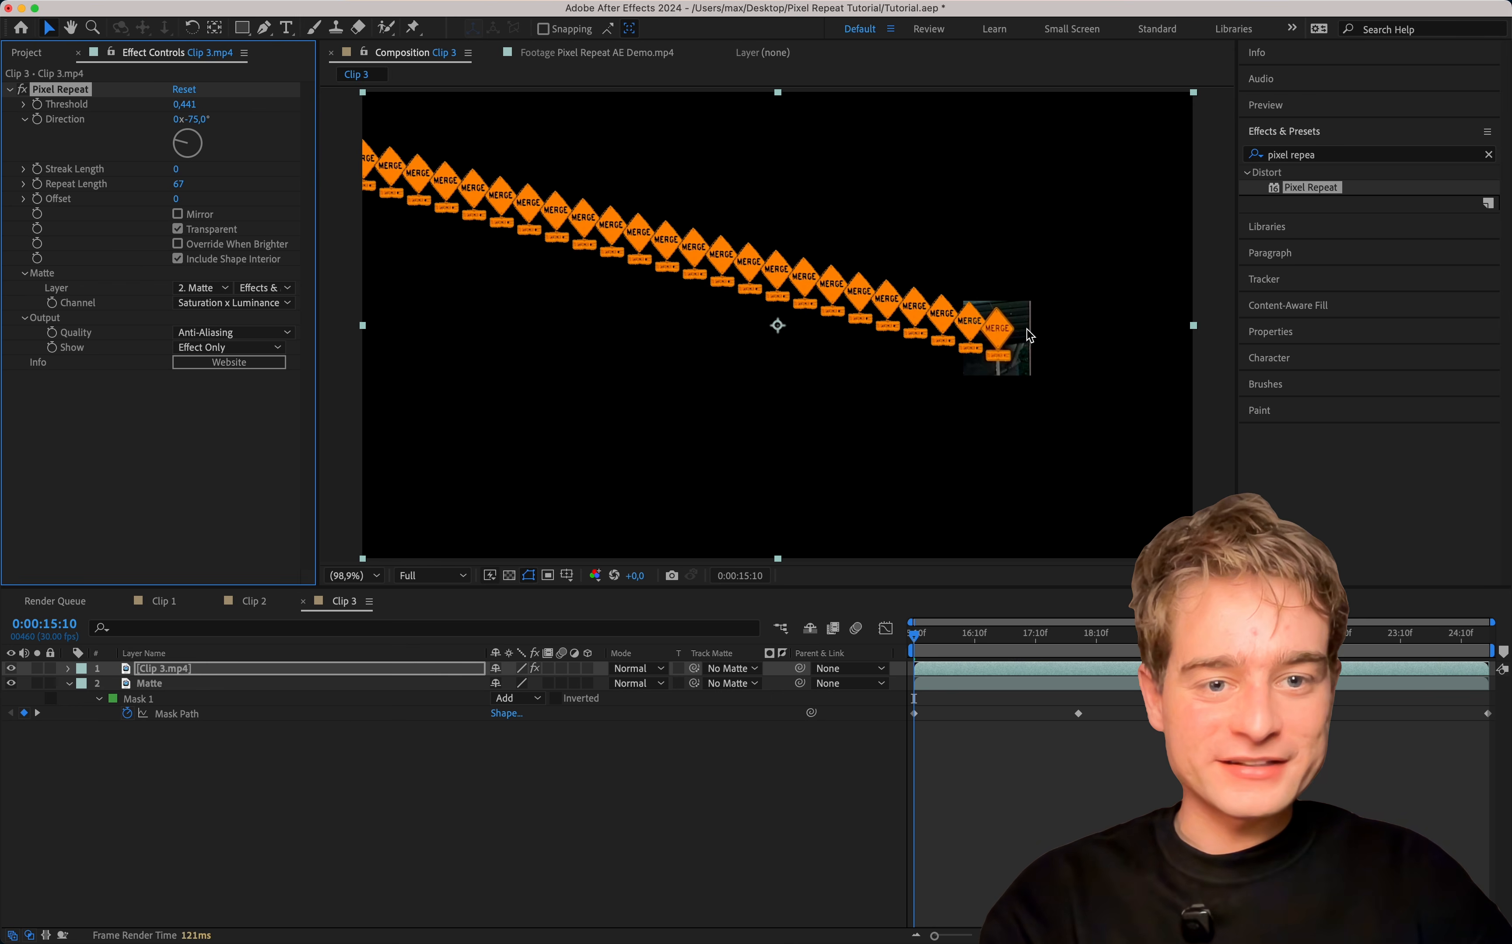
{"action": "left_click", "coordinate": [150, 684]}
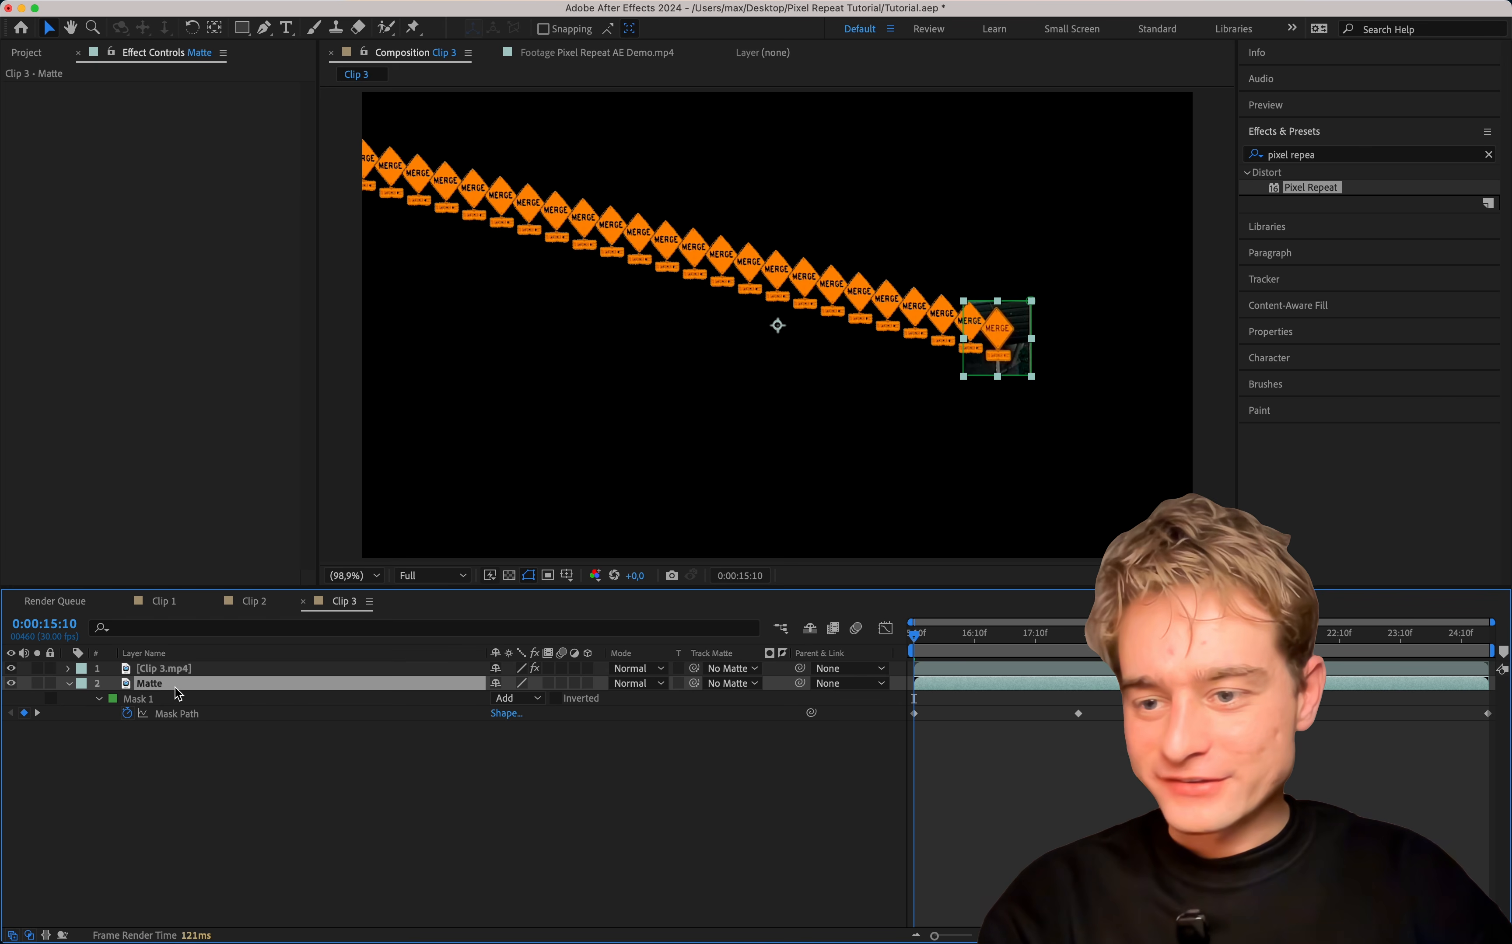
{"action": "left_click", "coordinate": [12, 684]}
Try a Pixel Repeat Direction of -92°, Repeat Length of 53 and Offset of 249 on Clip 3.mp4.
{"action": "left_click", "coordinate": [149, 669]}
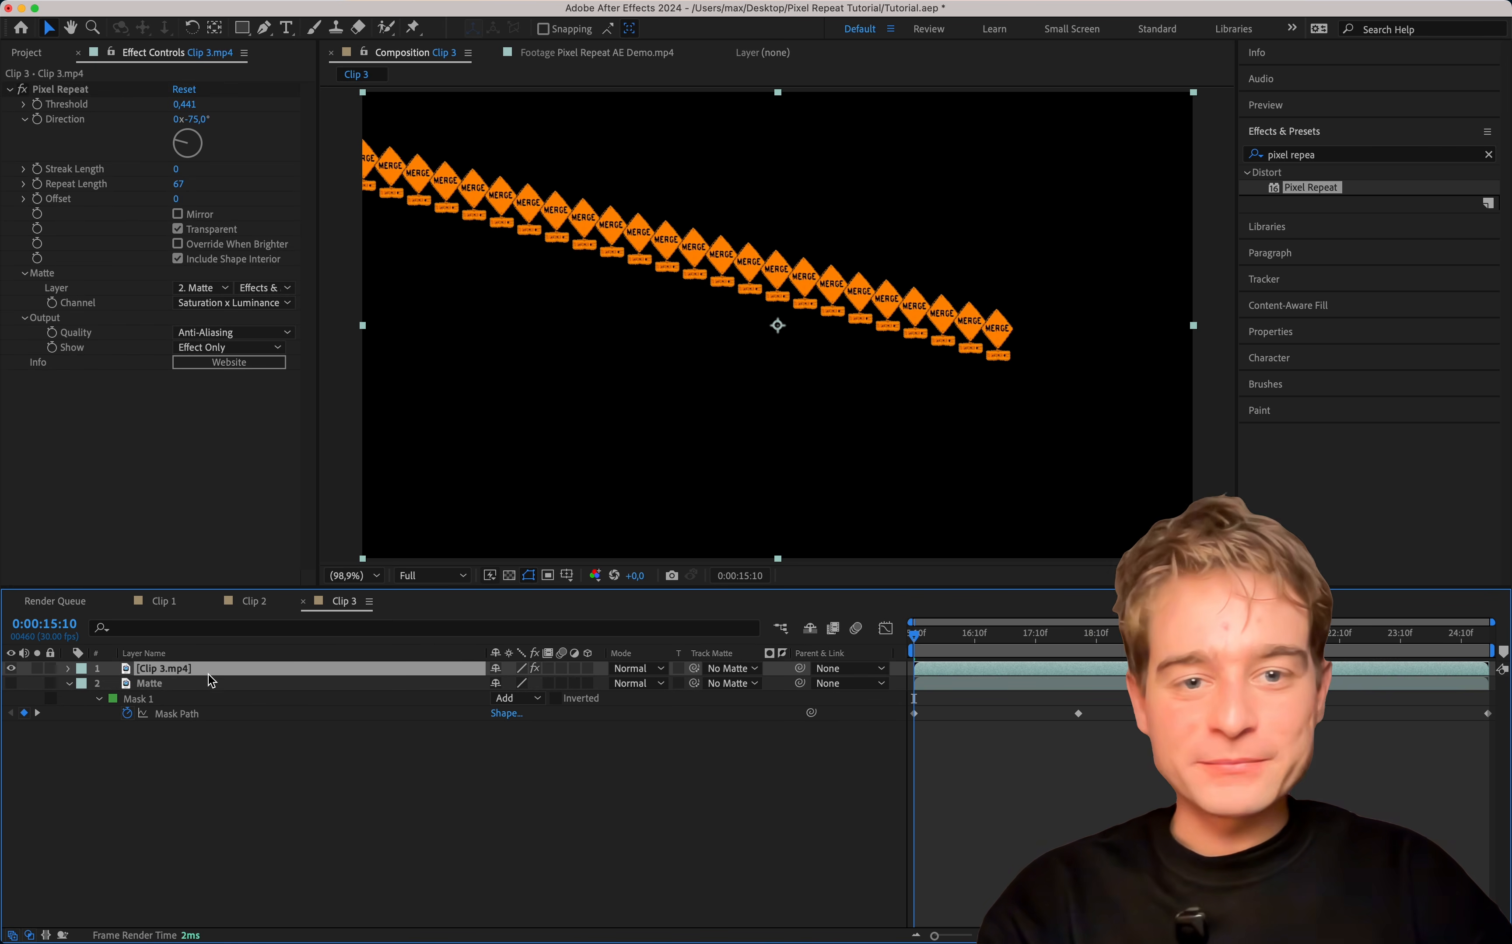
{"action": "left_click_drag", "start_coordinate": [181, 152], "coordinate": [71, 196]}
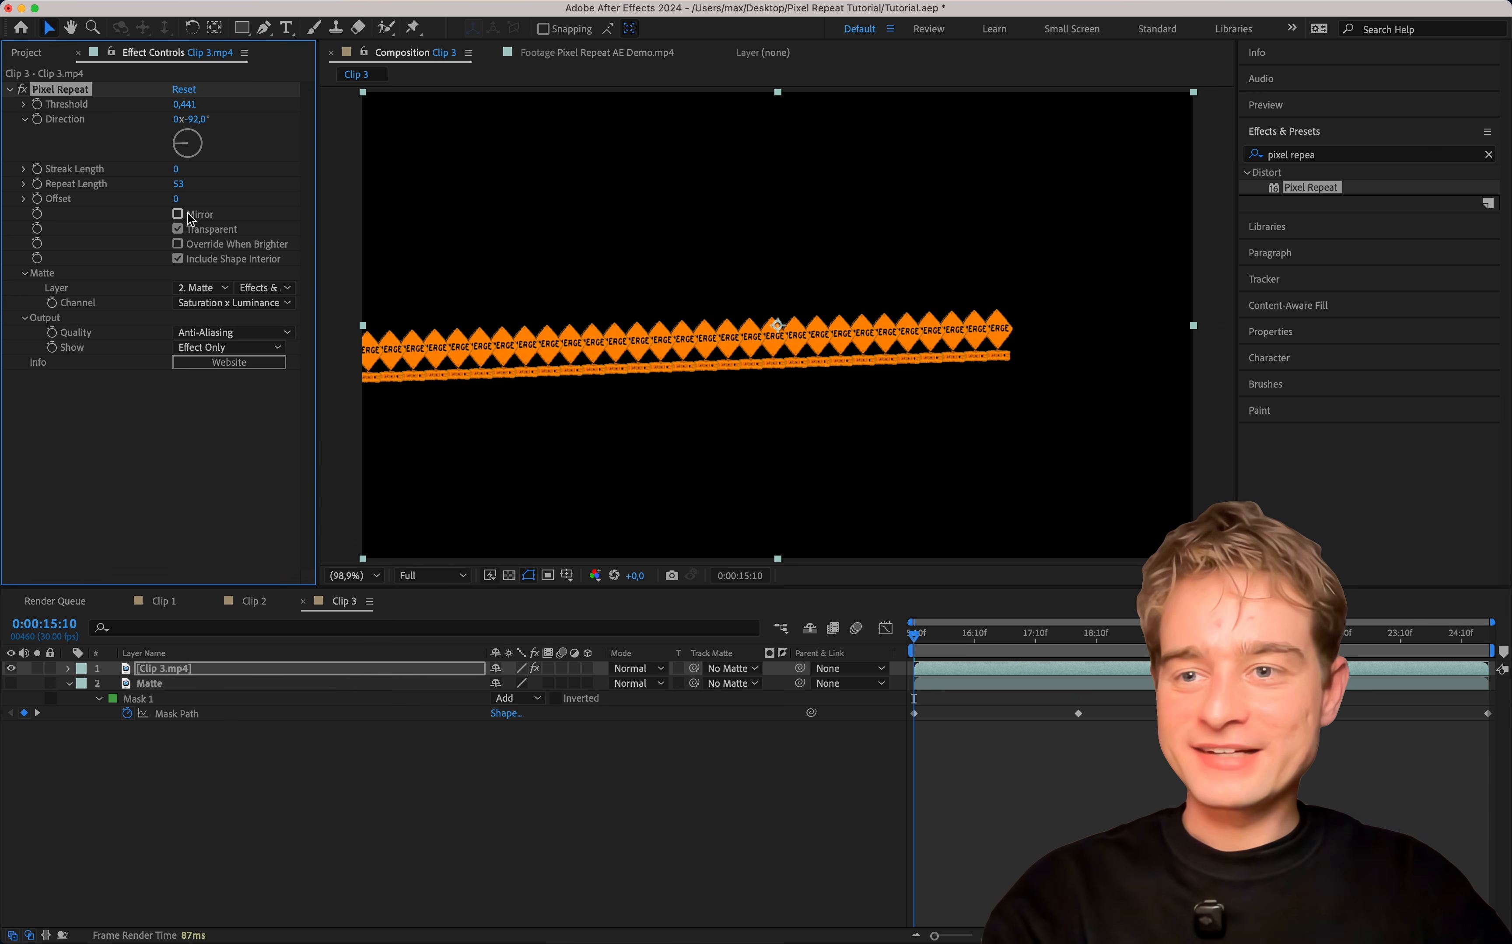
{"action": "left_click_drag", "start_coordinate": [175, 203], "coordinate": [187, 201]}
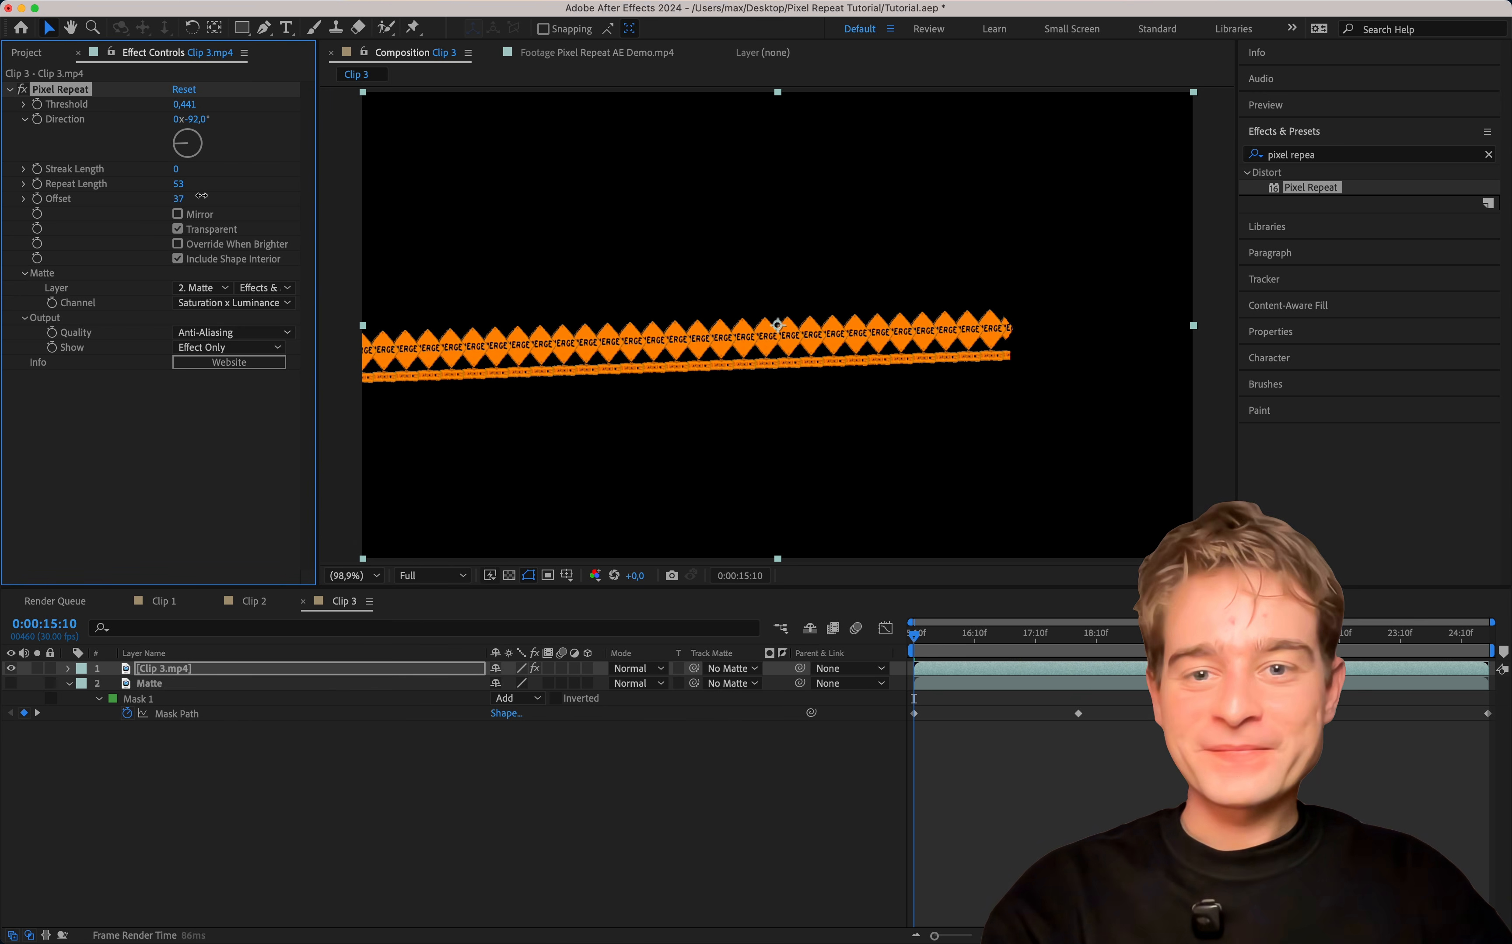
Set the Pixel Repeat output to show Visualization and change Direction to -83°.
{"action": "left_click", "coordinate": [218, 350]}
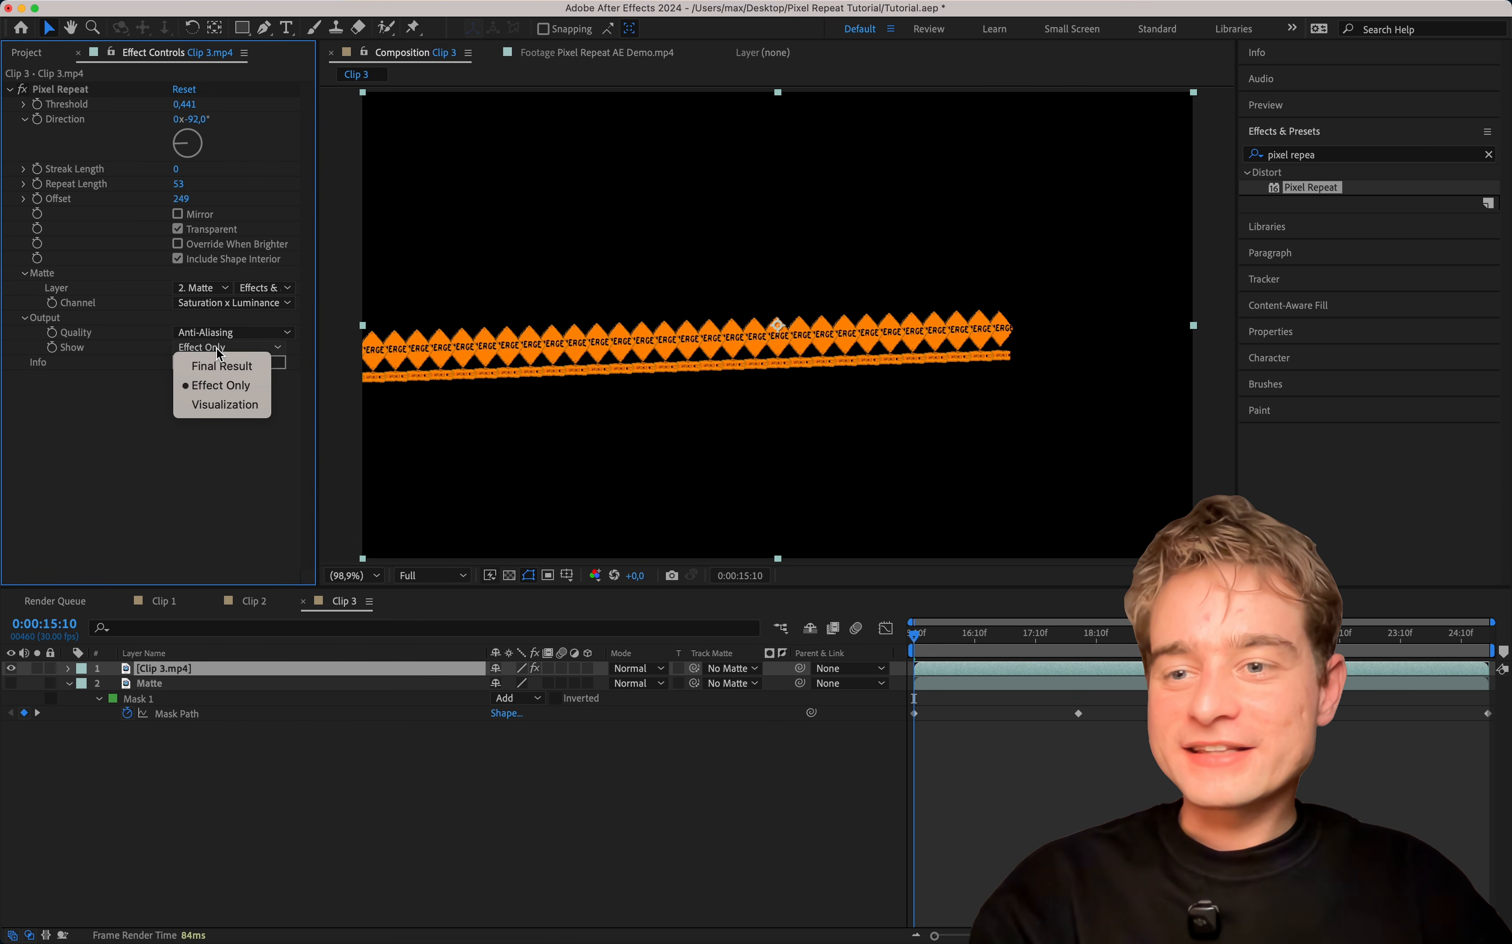
{"action": "left_click", "coordinate": [225, 406]}
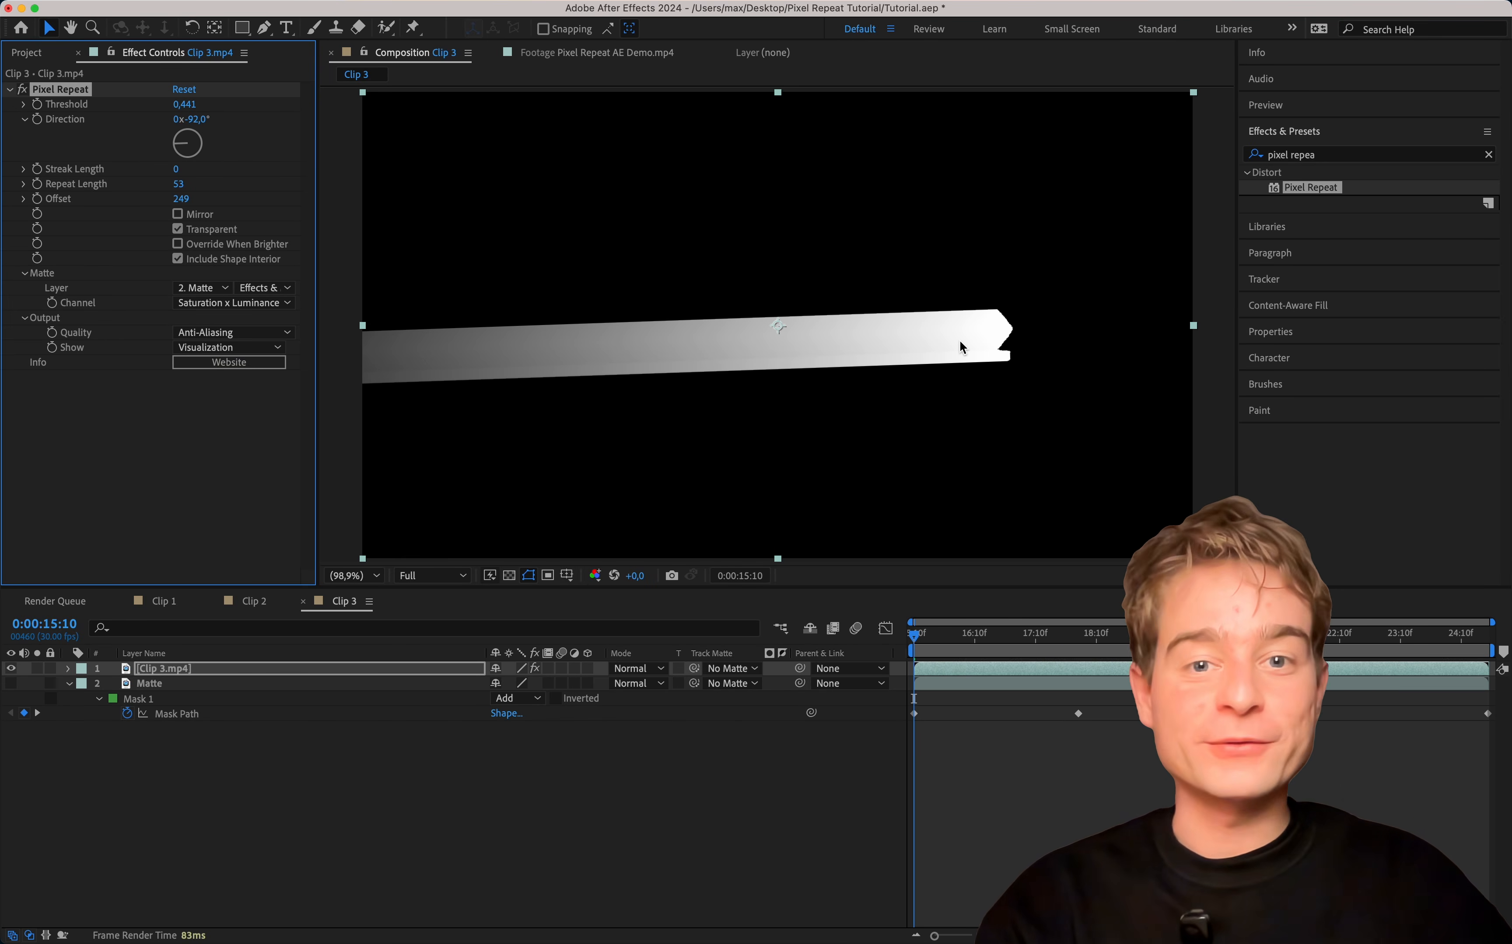
{"action": "left_click_drag", "start_coordinate": [177, 143], "coordinate": [145, 136]}
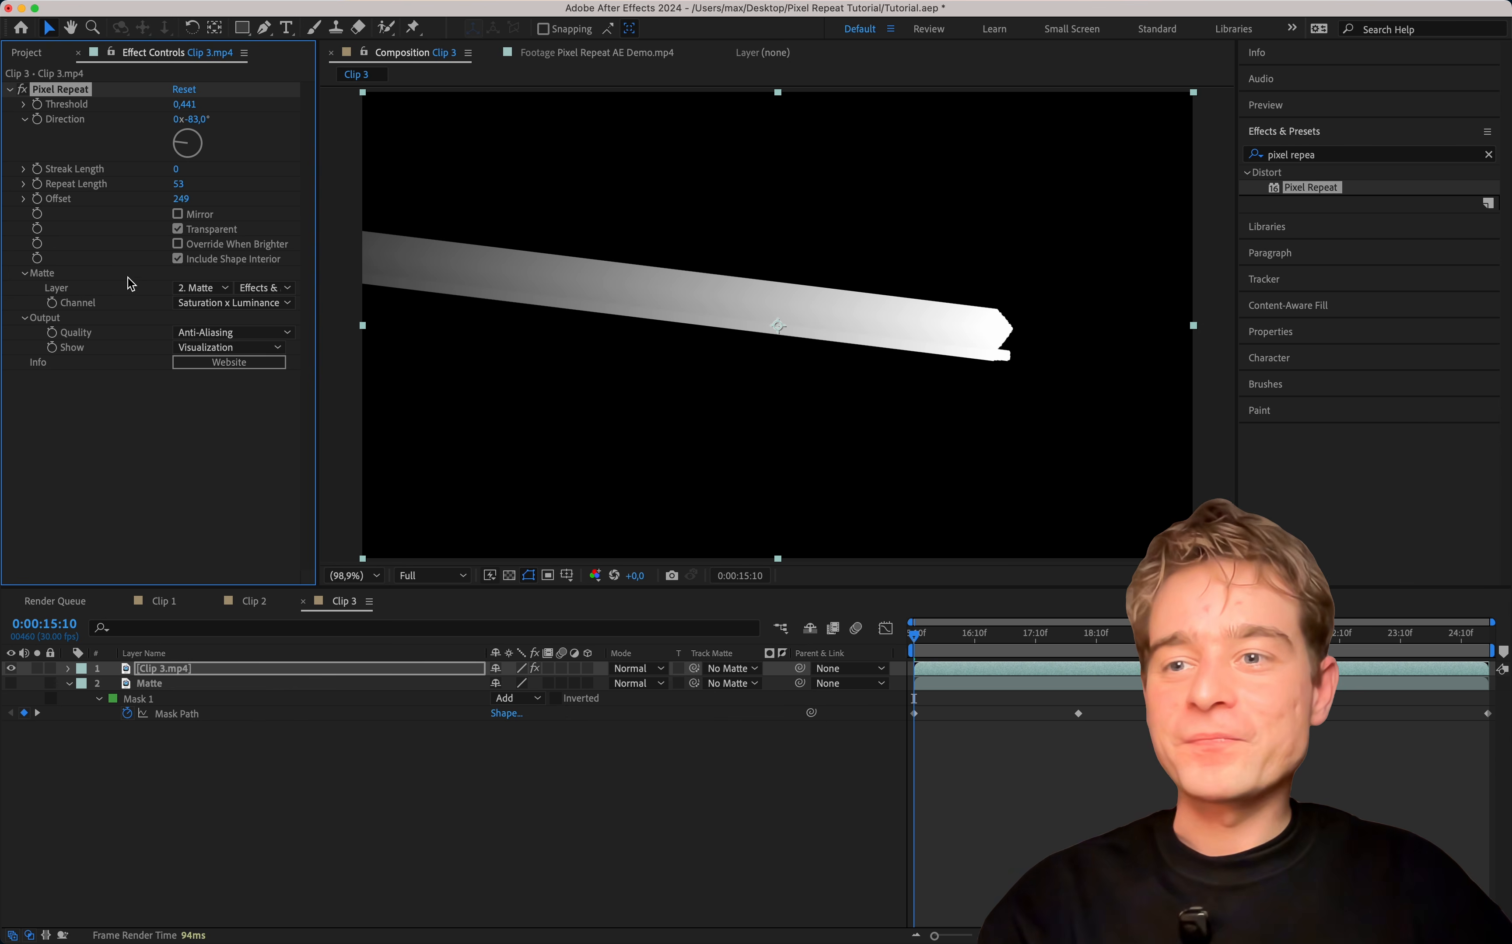
Turn on Mirror for the repeats and set Repeat Length to 17 and Offset to 208.
{"action": "left_click", "coordinate": [201, 215]}
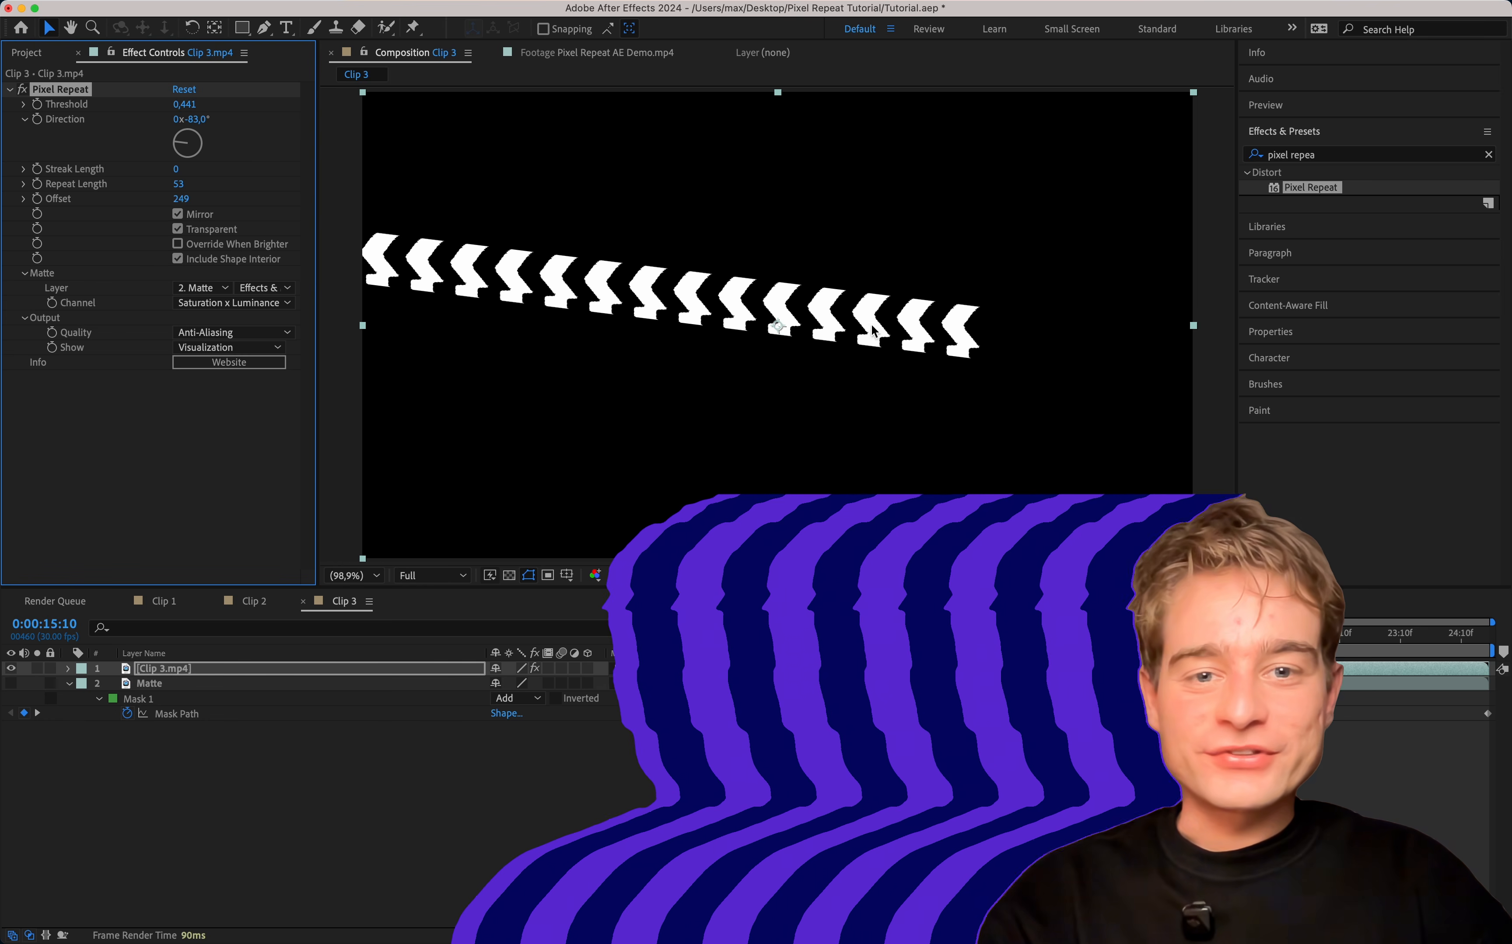
{"action": "mouse_move", "coordinate": [181, 189]}
{"action": "left_mouse_down"}
{"action": "mouse_move", "coordinate": [66, 189]}
{"action": "mouse_move", "coordinate": [167, 204]}
{"action": "mouse_move", "coordinate": [150, 204]}
{"action": "left_mouse_up"}
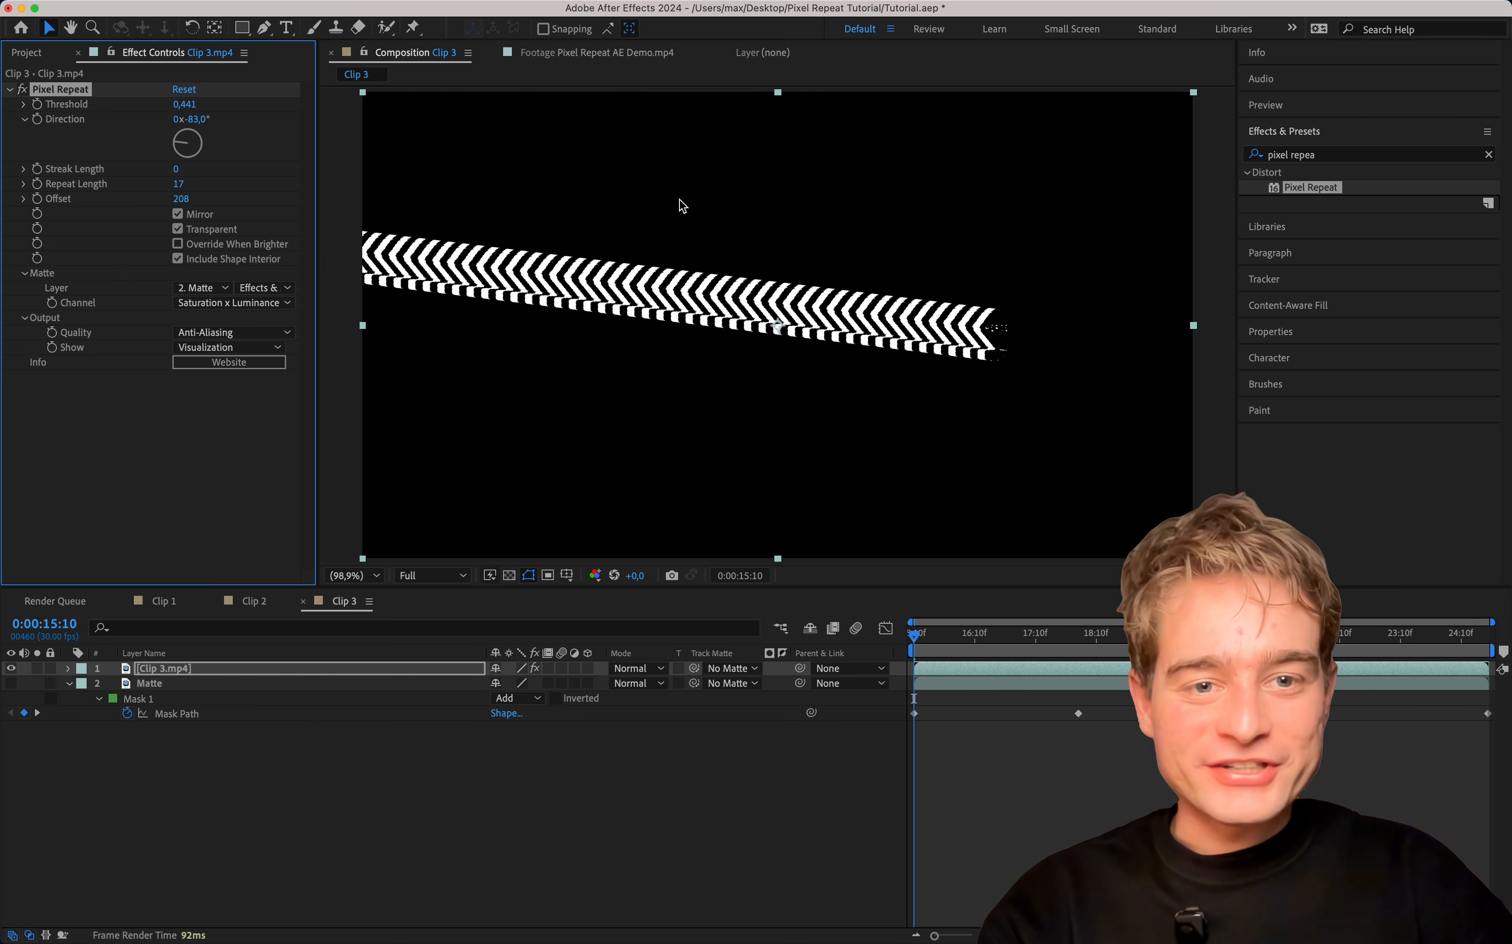
Set the Pixel Repeat Offset to 256 and fit the whole composition in view.
{"action": "scroll", "coordinate": [986, 325], "scroll_direction": "up", "scroll_amount": 6}
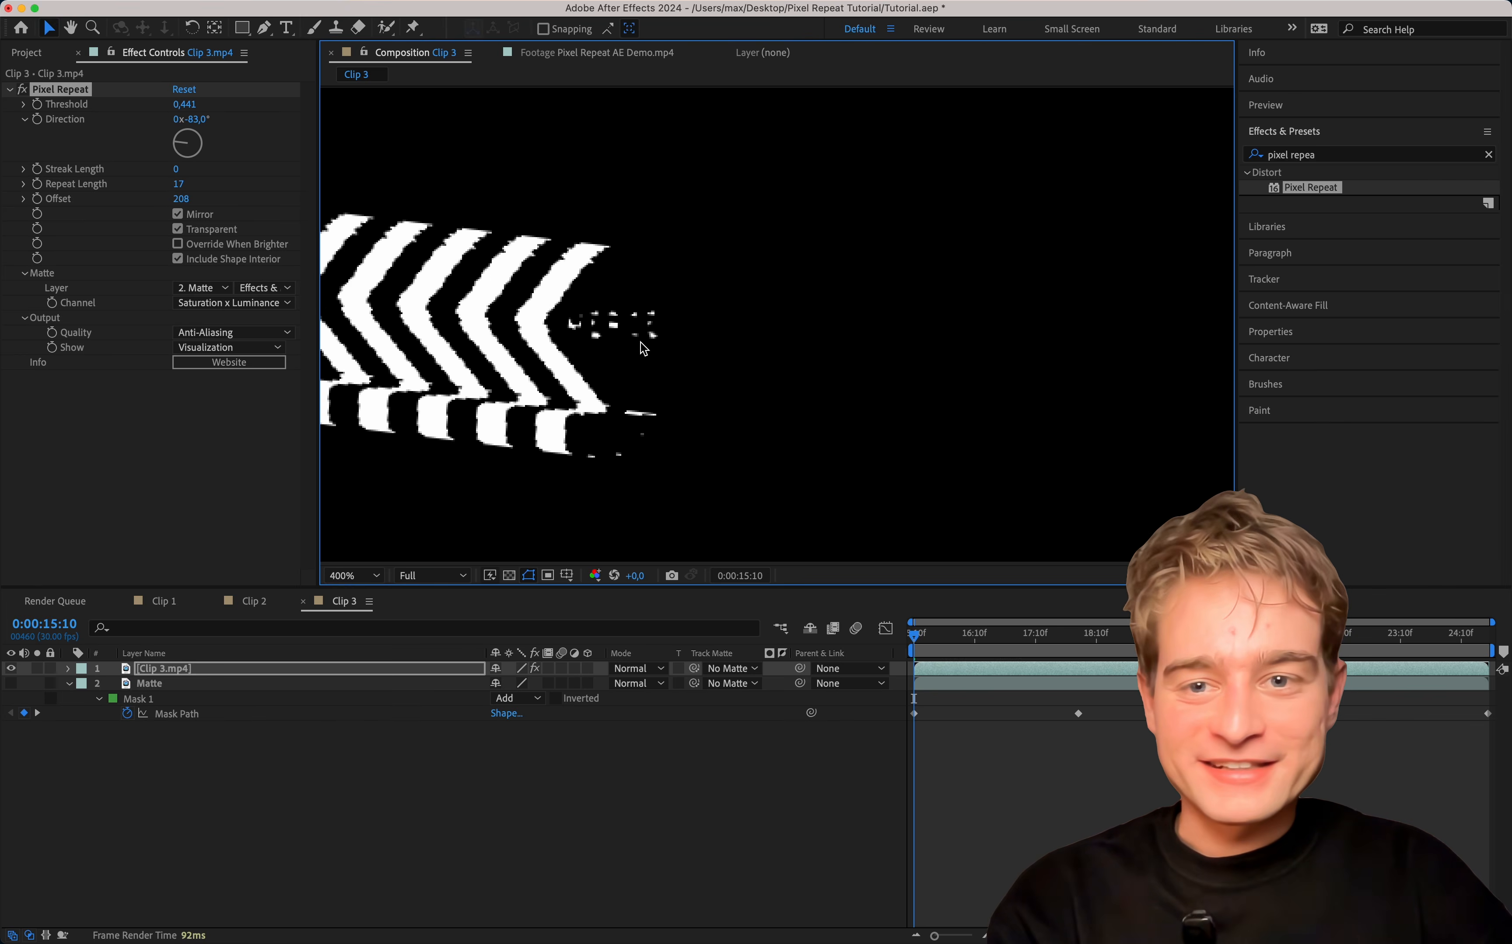
{"action": "left_click_drag", "start_coordinate": [178, 198], "coordinate": [183, 206]}
{"action": "left_click", "coordinate": [182, 203]}
{"action": "type", "text": "256"}
{"action": "key", "text": "Return"}
{"action": "left_click_drag", "start_coordinate": [602, 336], "coordinate": [923, 341]}
{"action": "left_click", "coordinate": [378, 571]}
{"action": "left_click", "coordinate": [353, 598]}
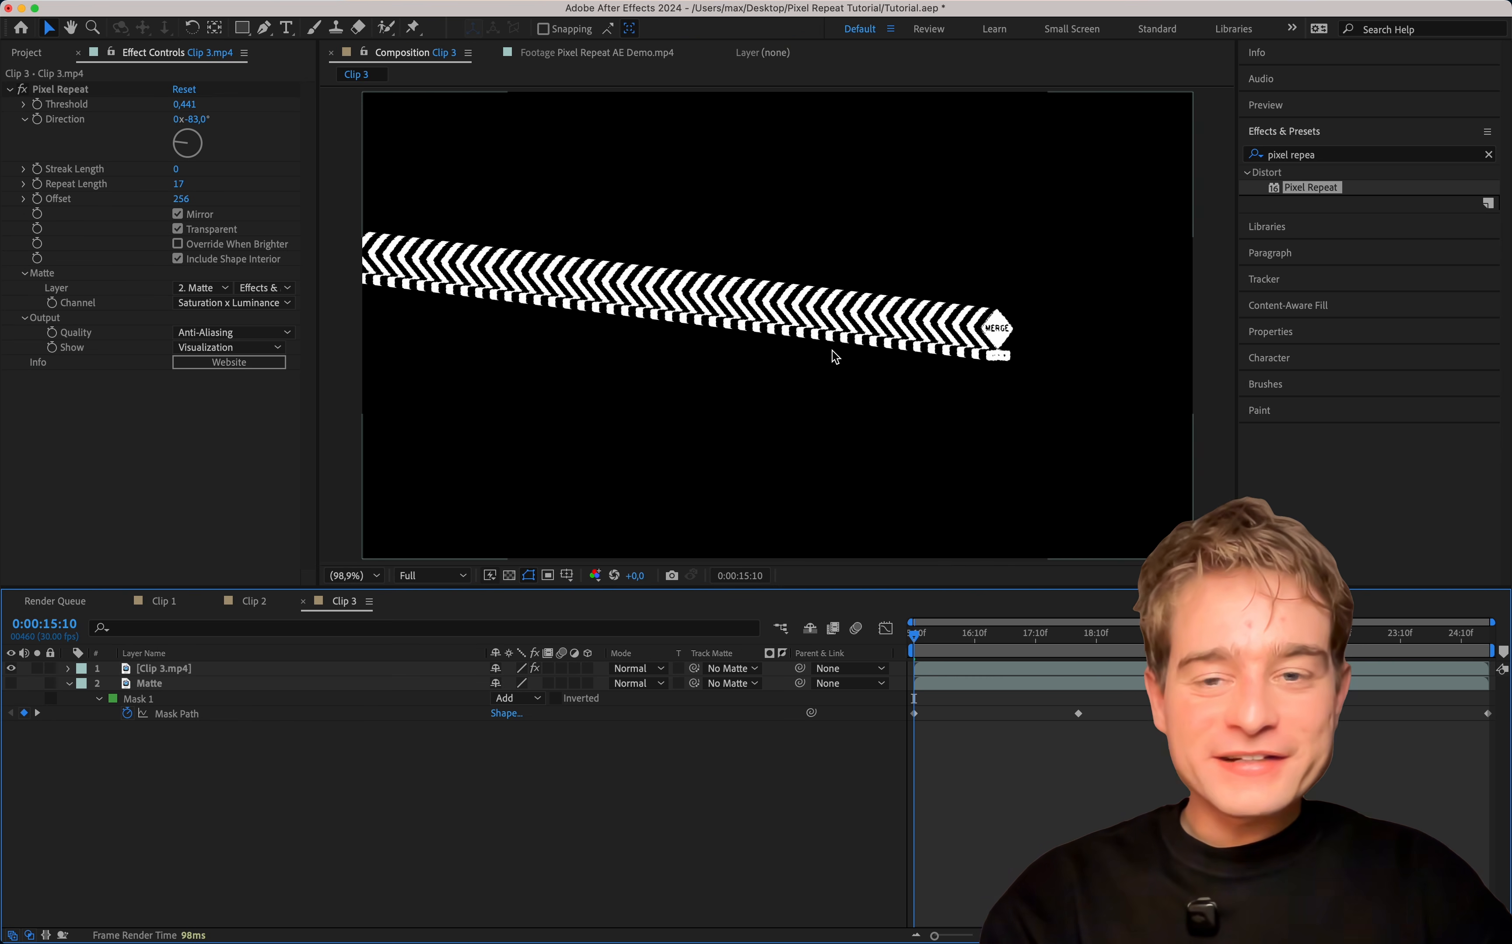